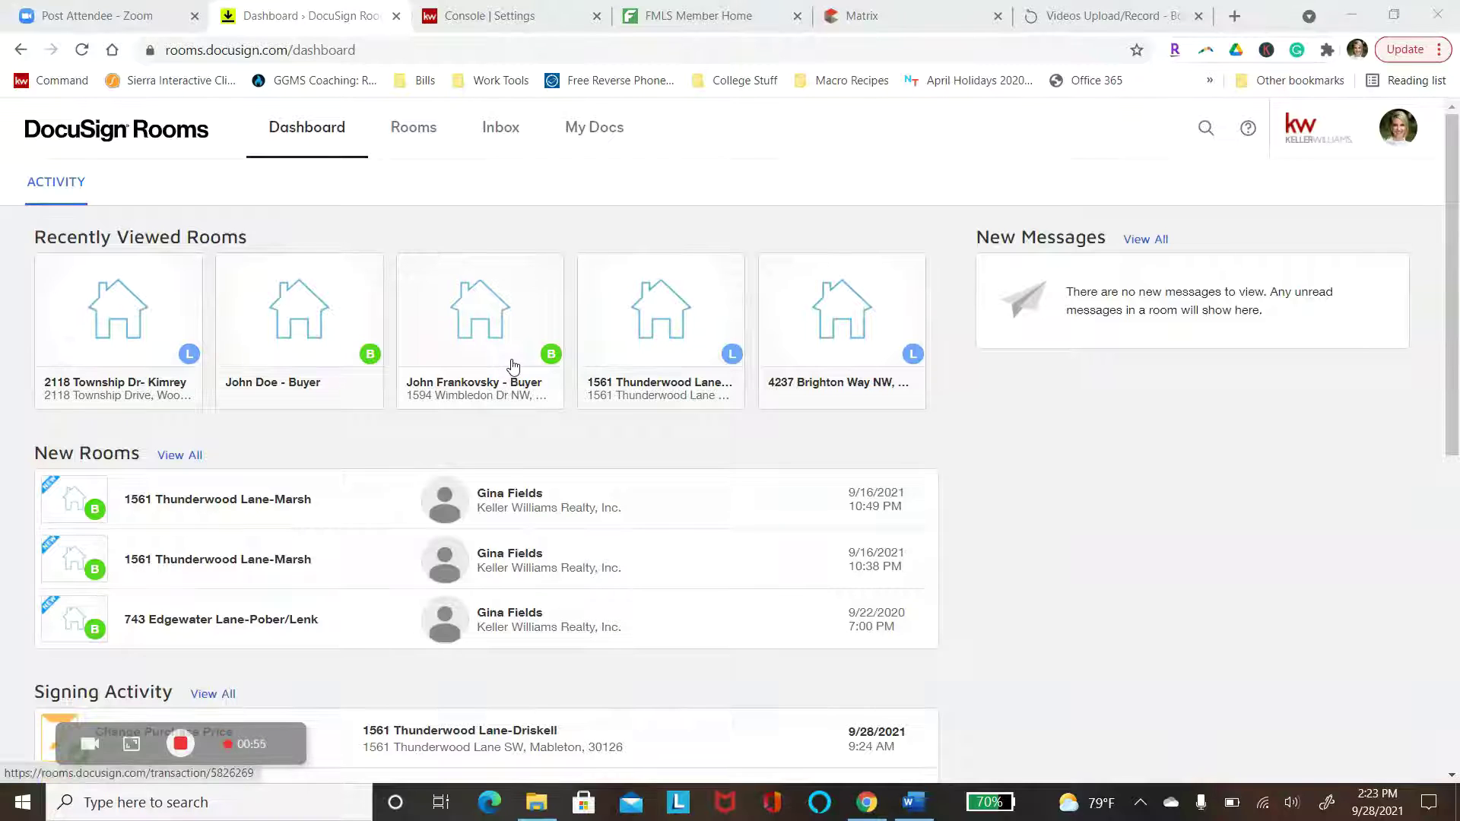
Go to My Docs to view the empty Personal documents folder
left_click(588, 149)
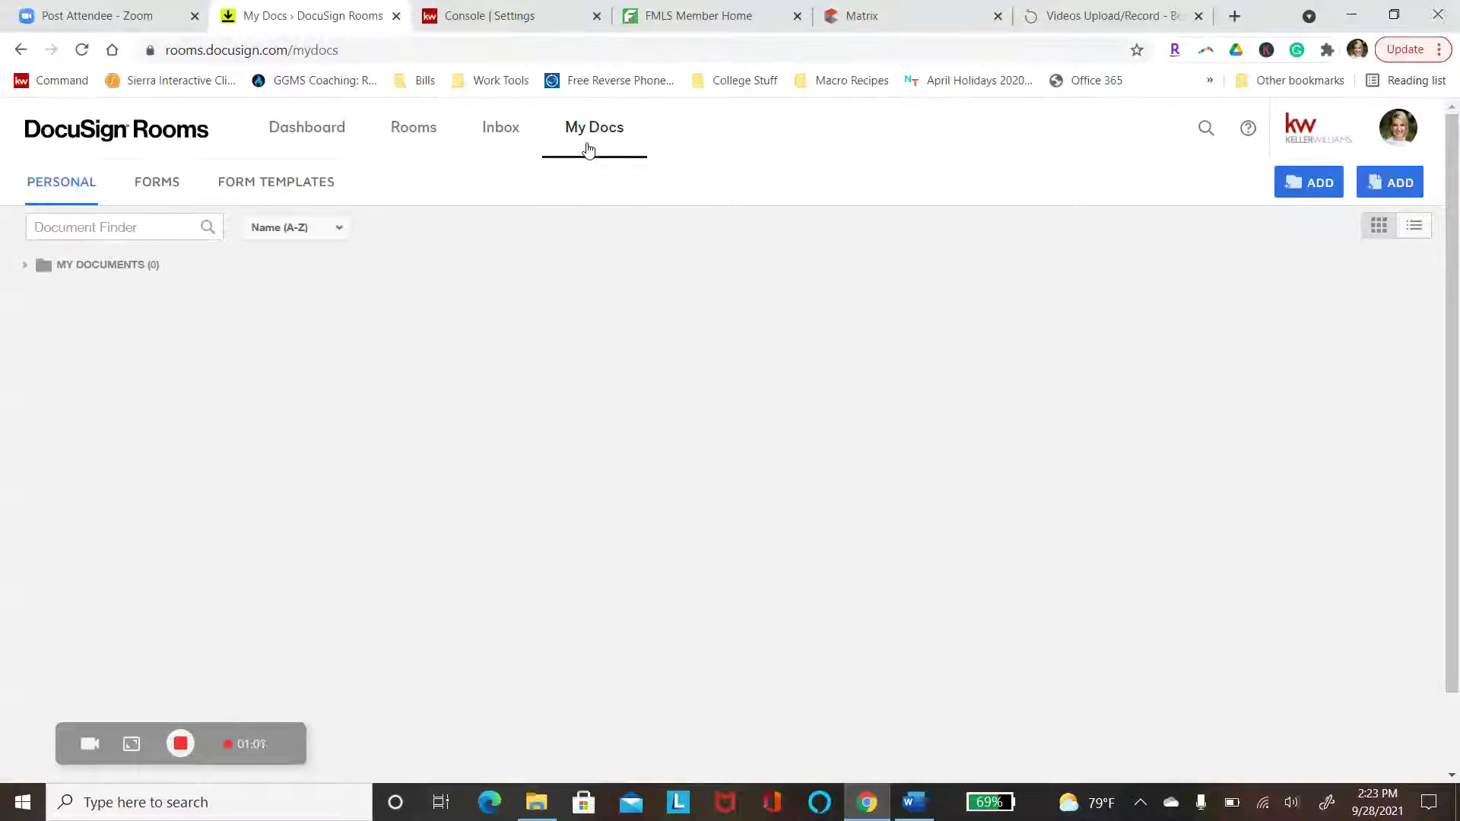
Create a form template from the GAR library's Exclusive Buyer Brokerage Agreement - F110, found by searching 'buyer bro'
left_click(267, 182)
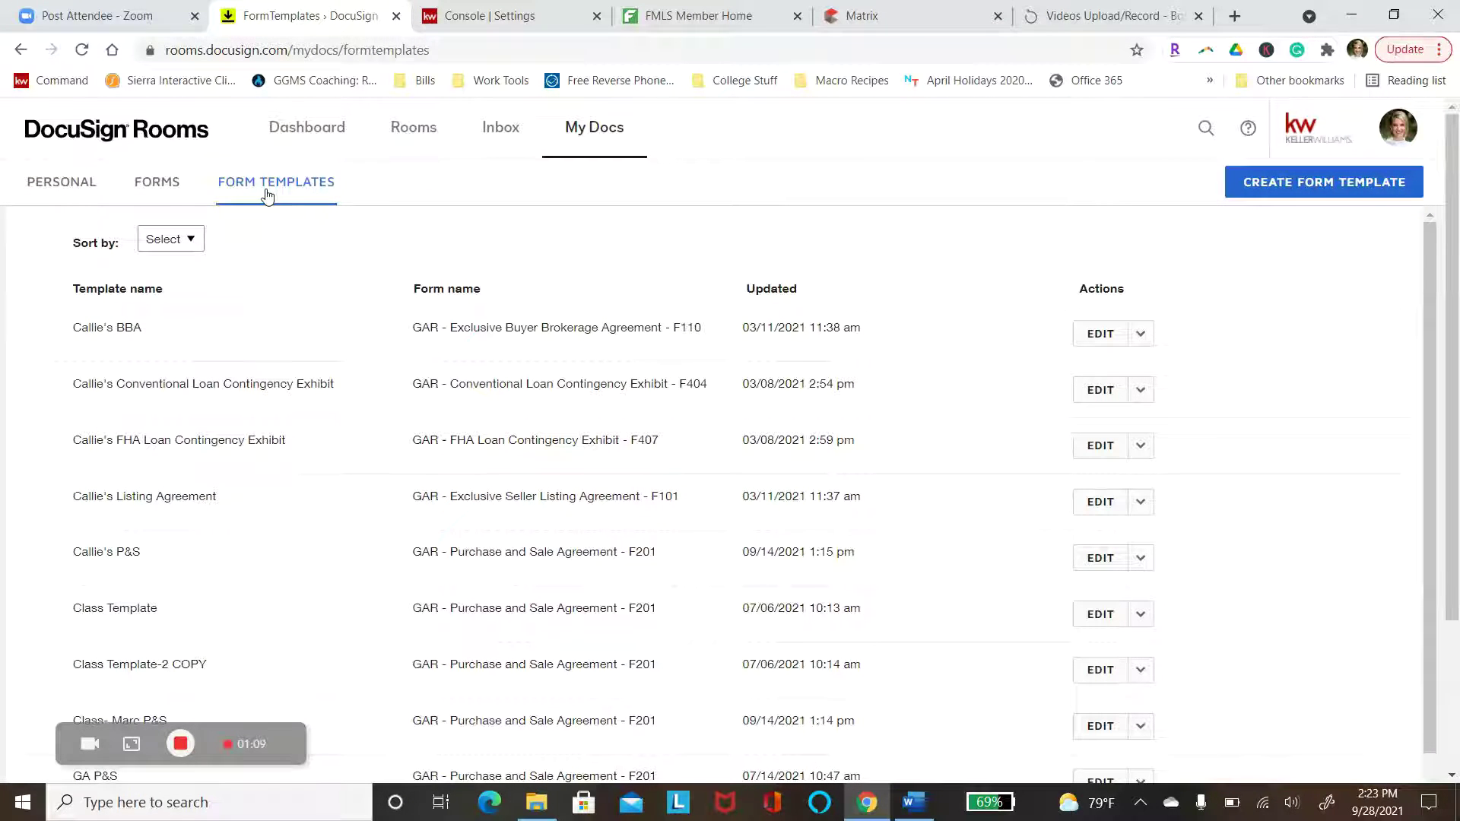
left_click(1285, 190)
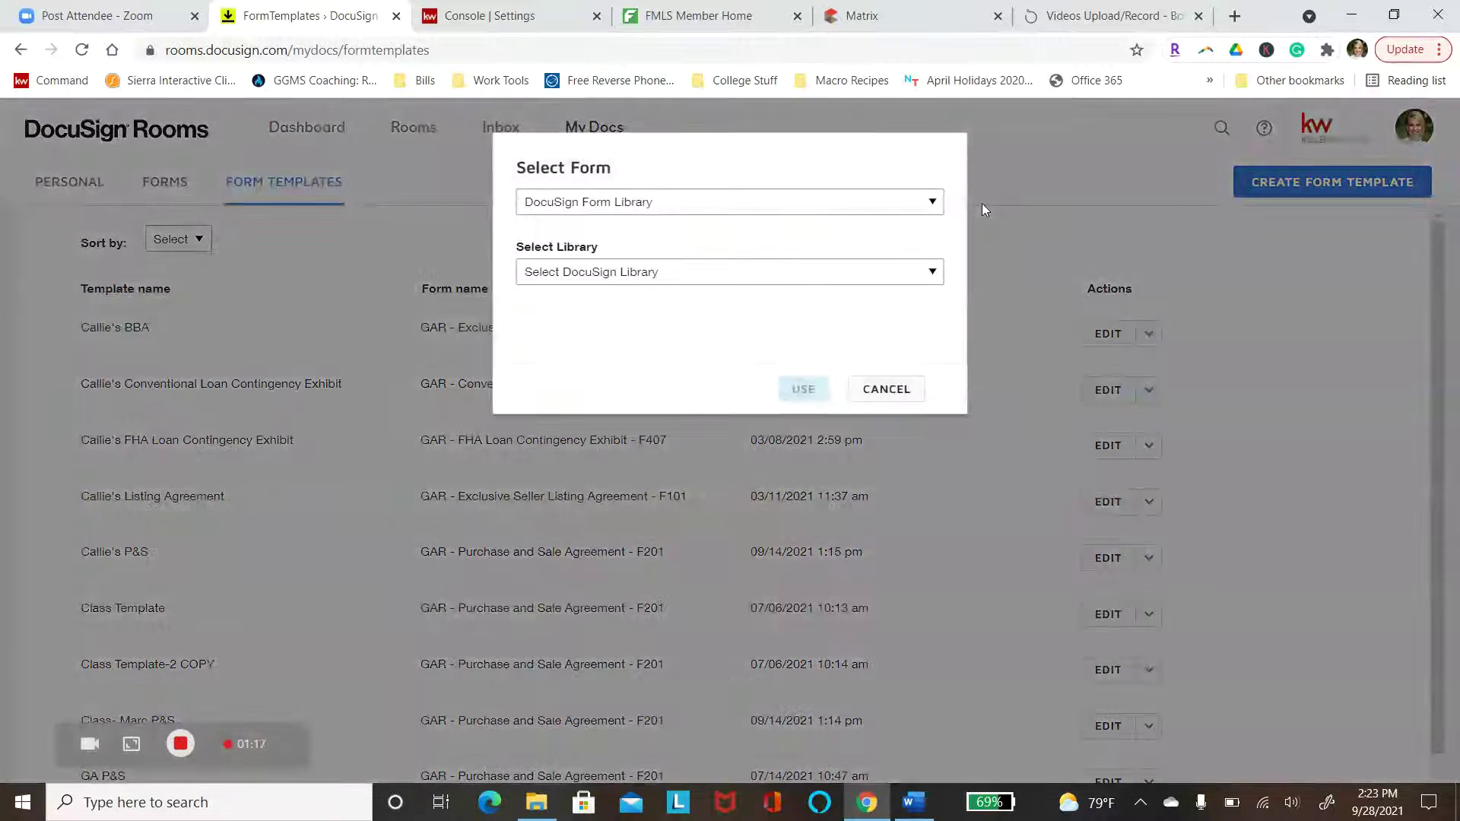
left_click(585, 275)
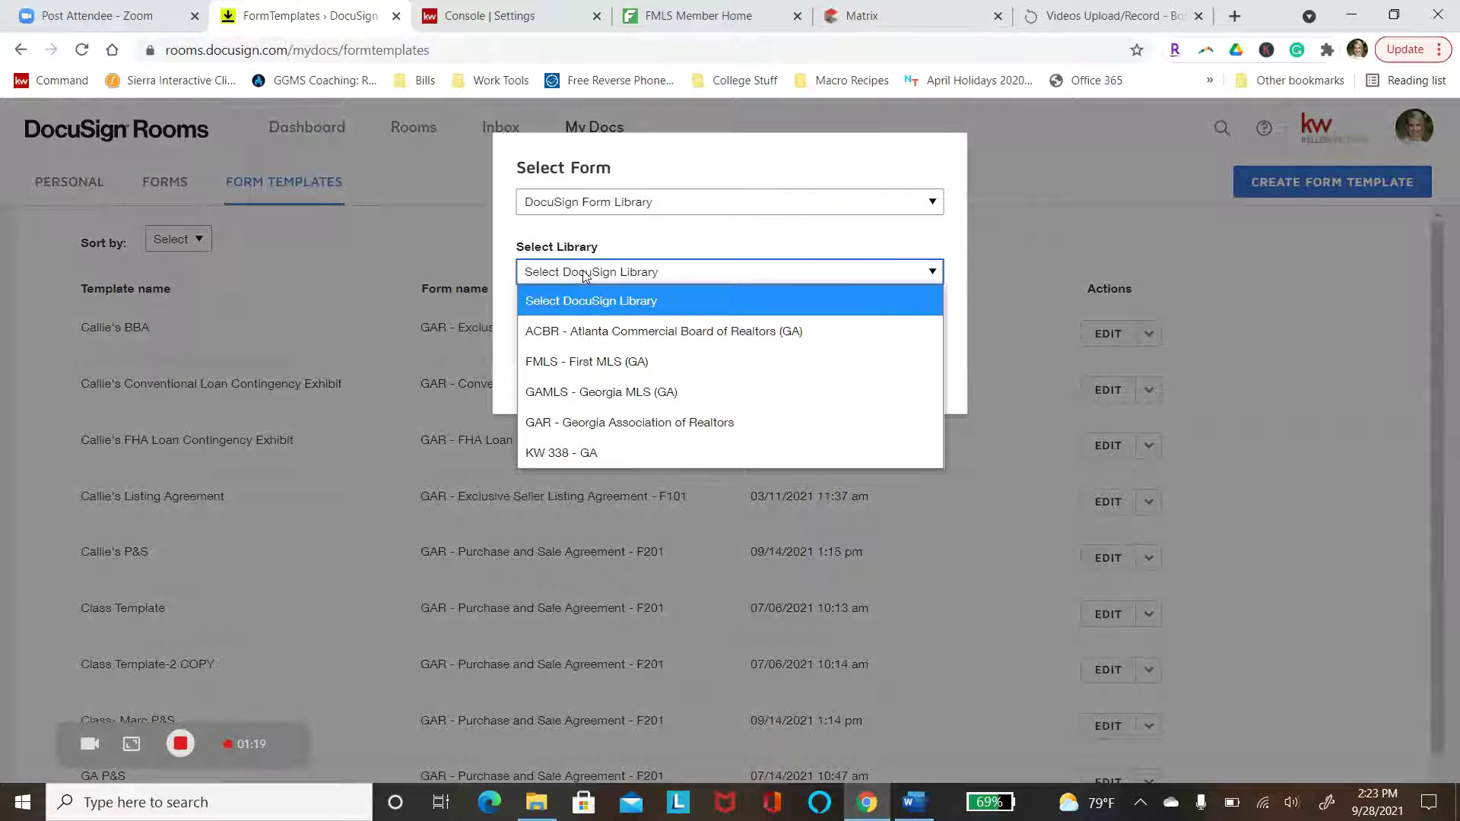
left_click(581, 428)
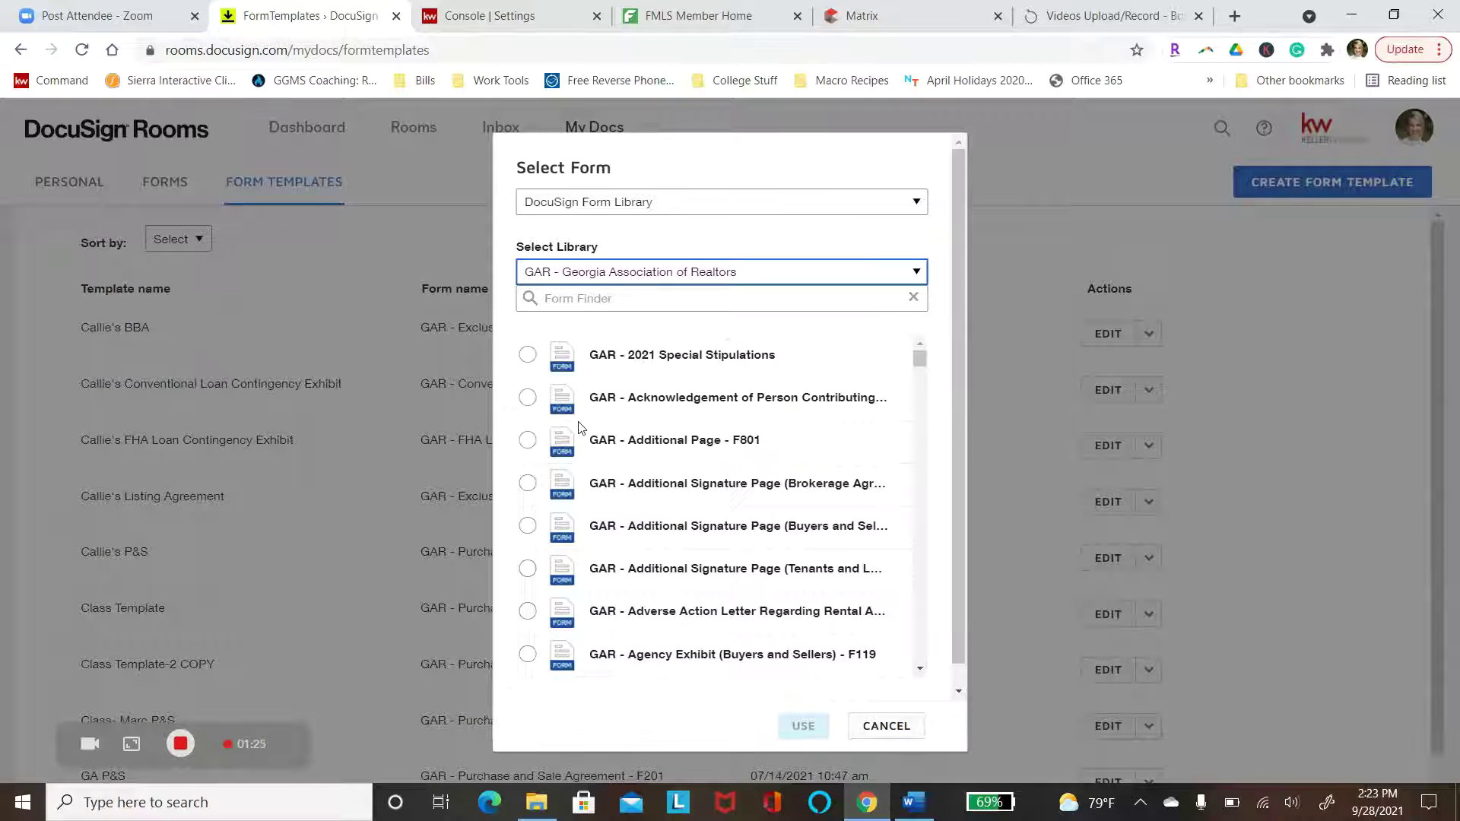
left_click(614, 305)
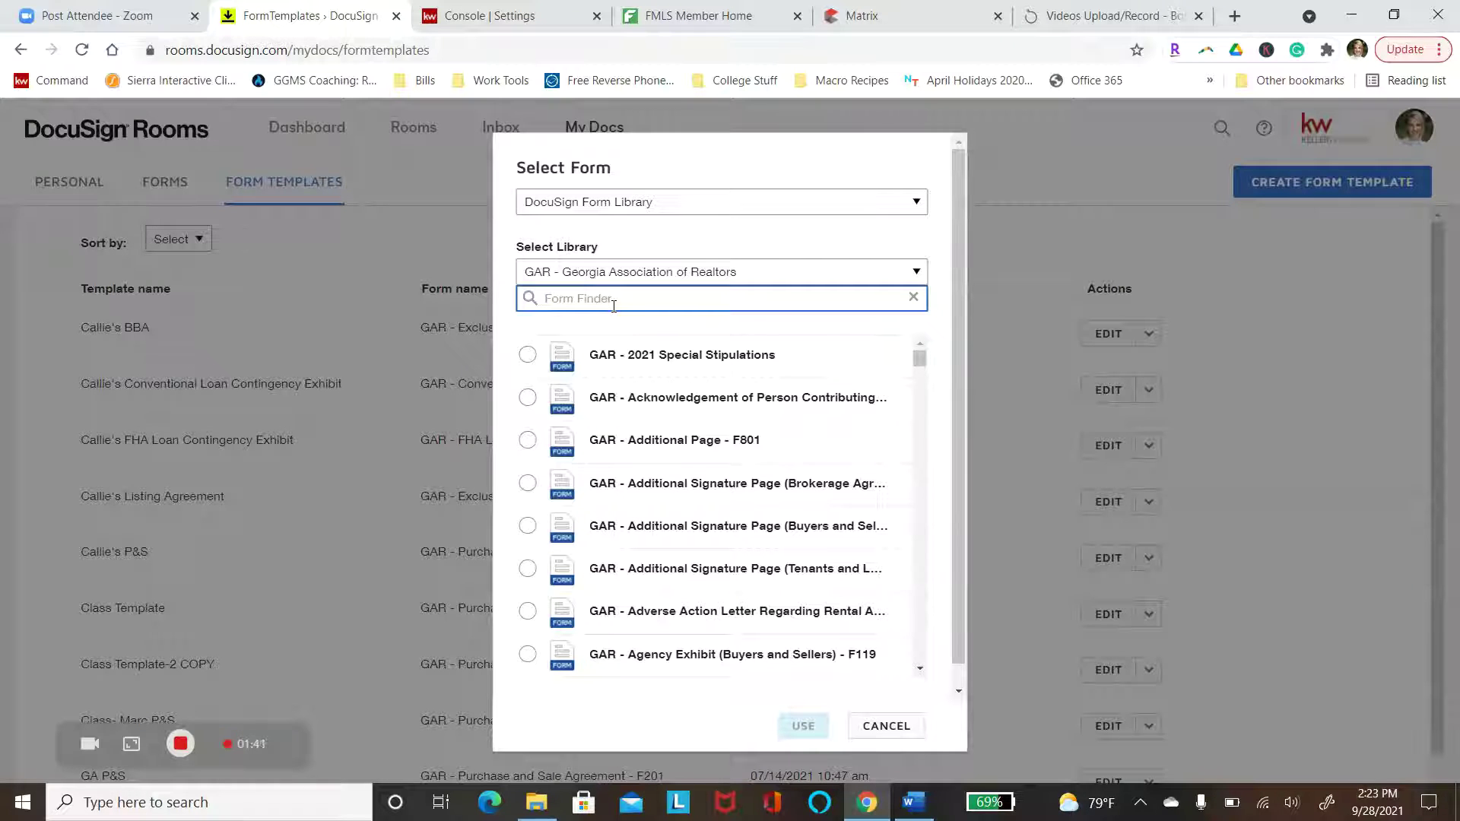
type("buyer bro")
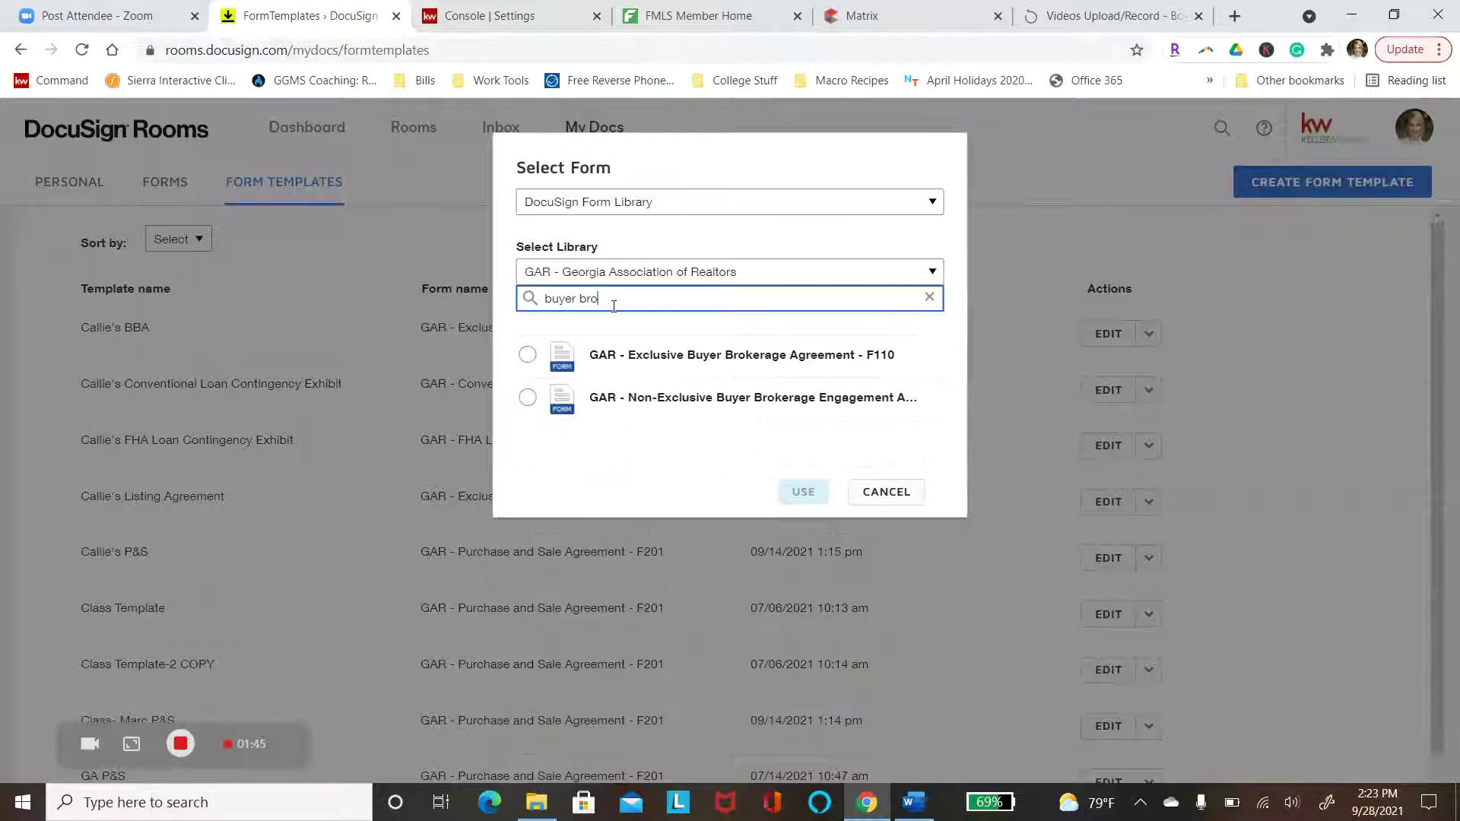
left_click(528, 355)
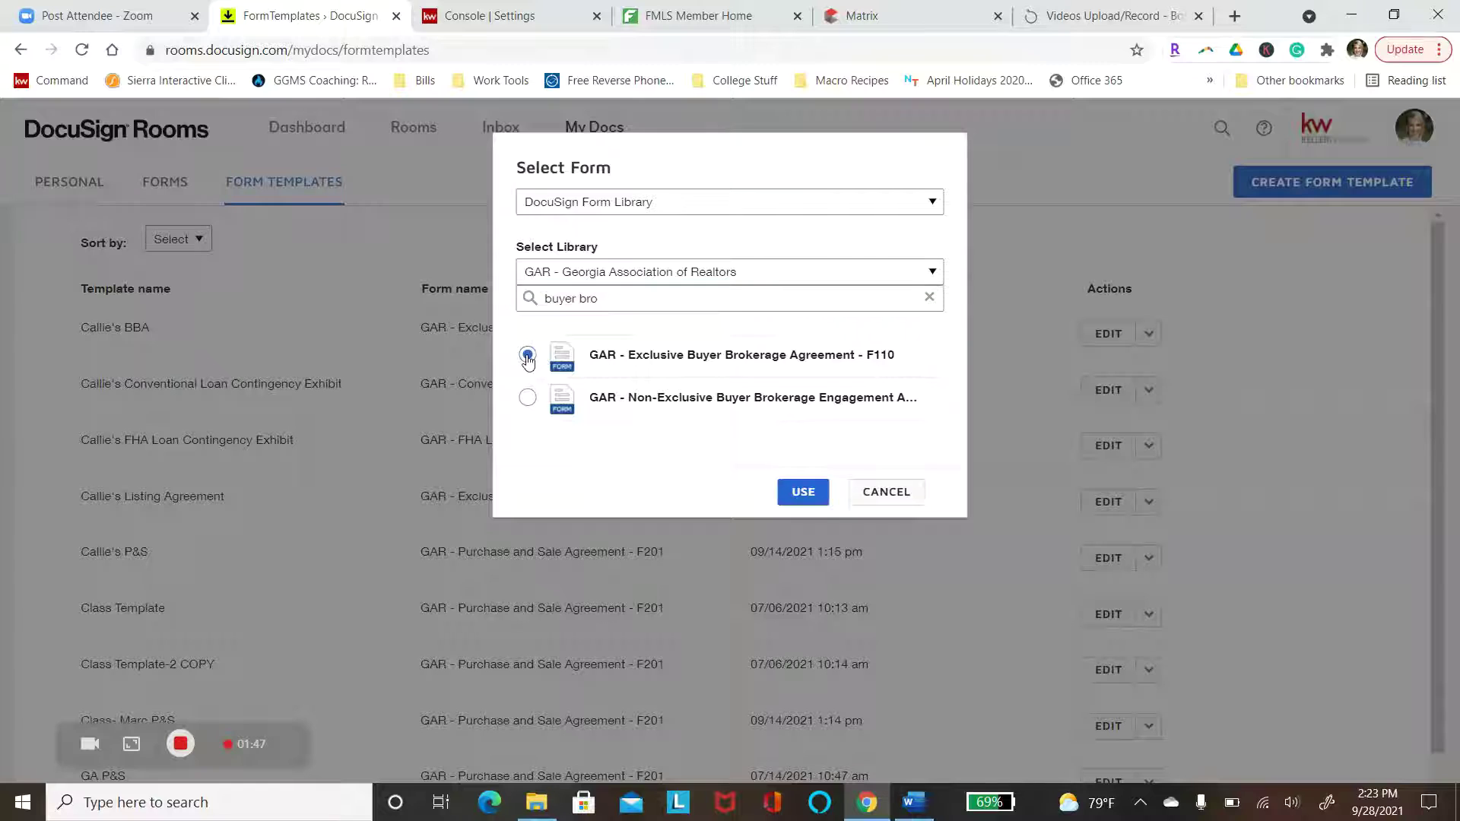
left_click(800, 493)
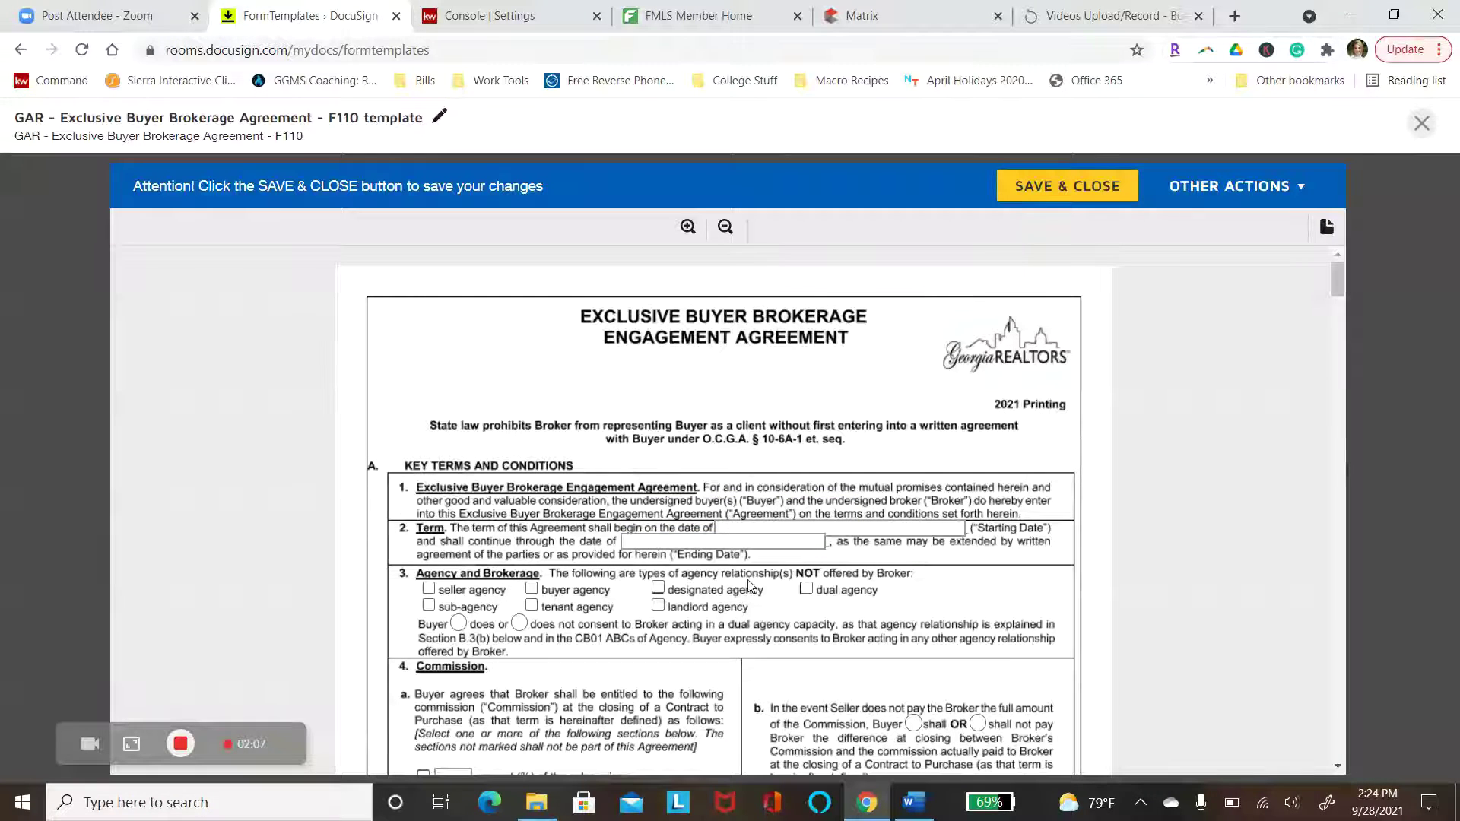
Check dual agency and sub-agency, select 'does not' consent, enter 3 percent commission, and choose 'shall not'
scroll(749, 585, "down", 2)
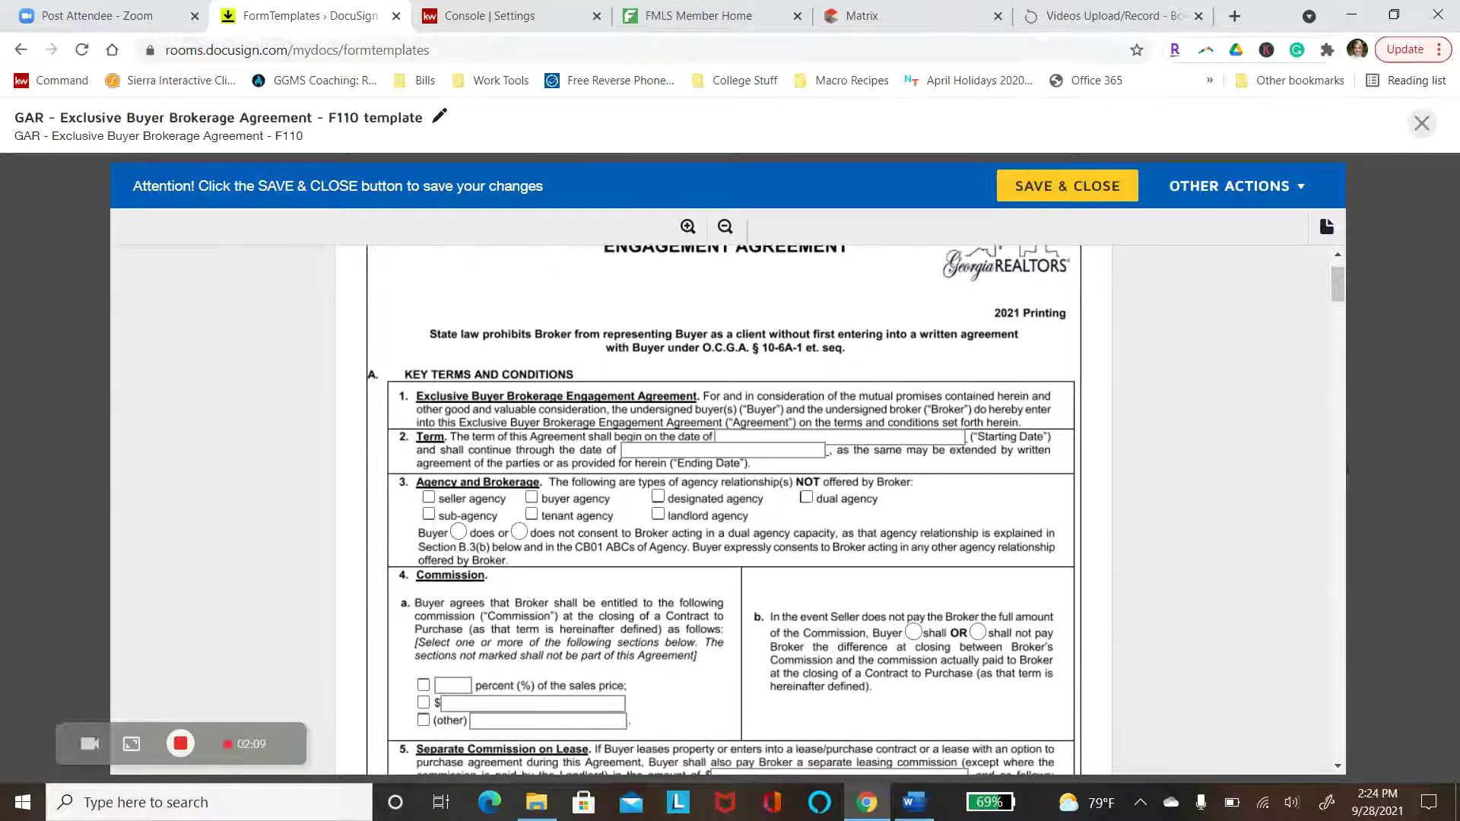
scroll(722, 510, "down", 2)
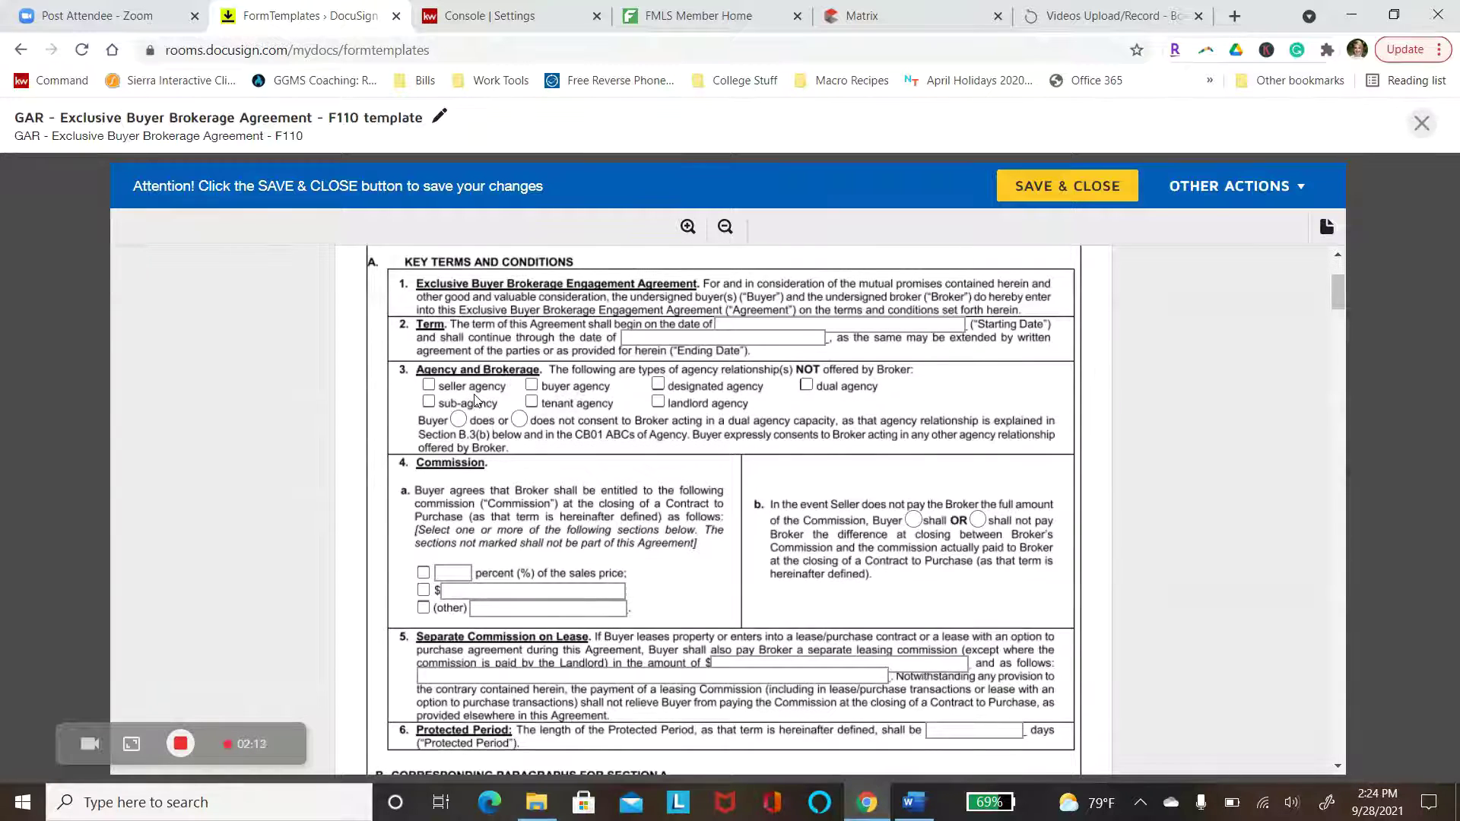
left_click(806, 387)
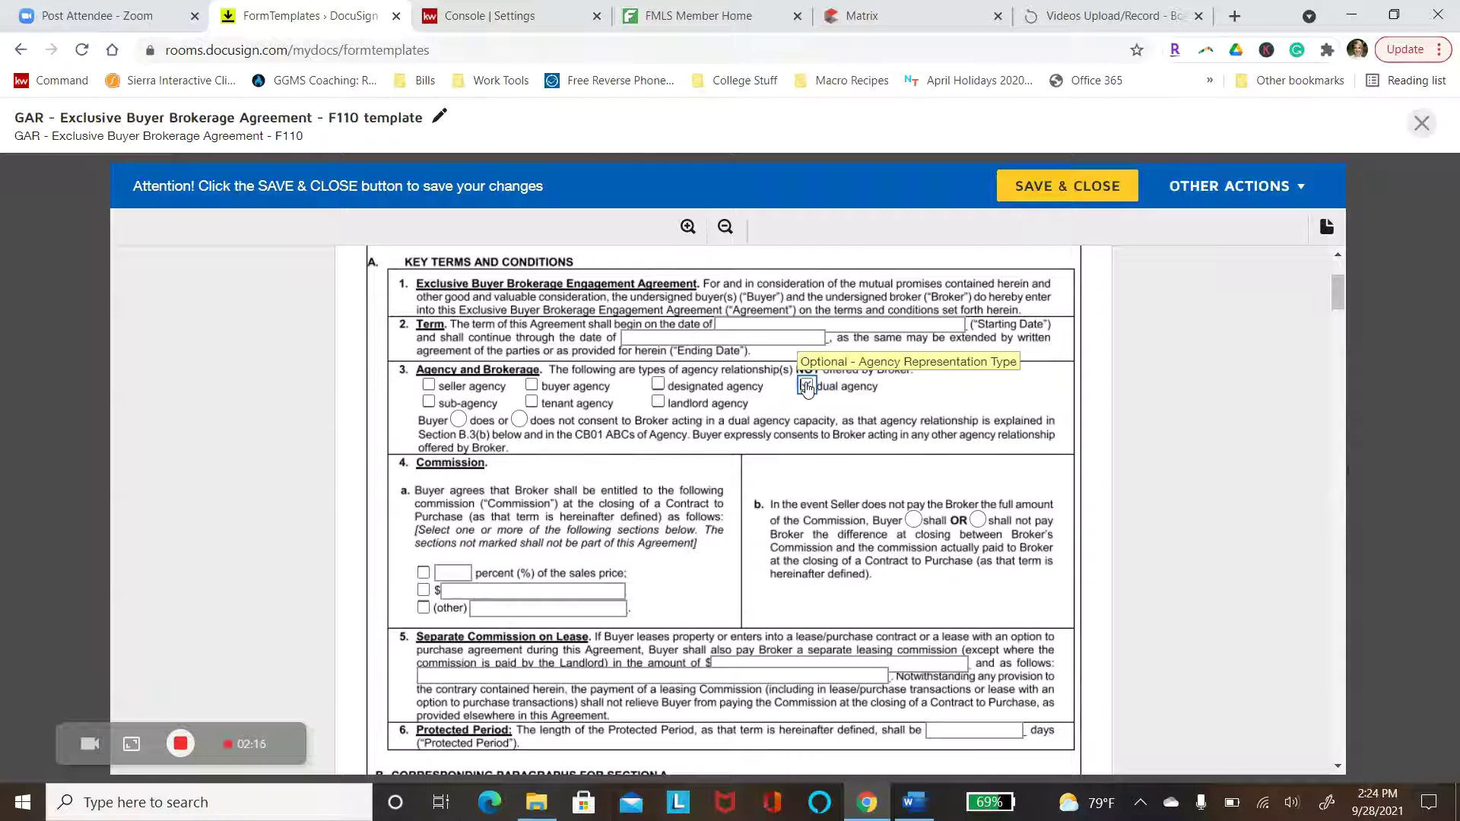
left_click(429, 403)
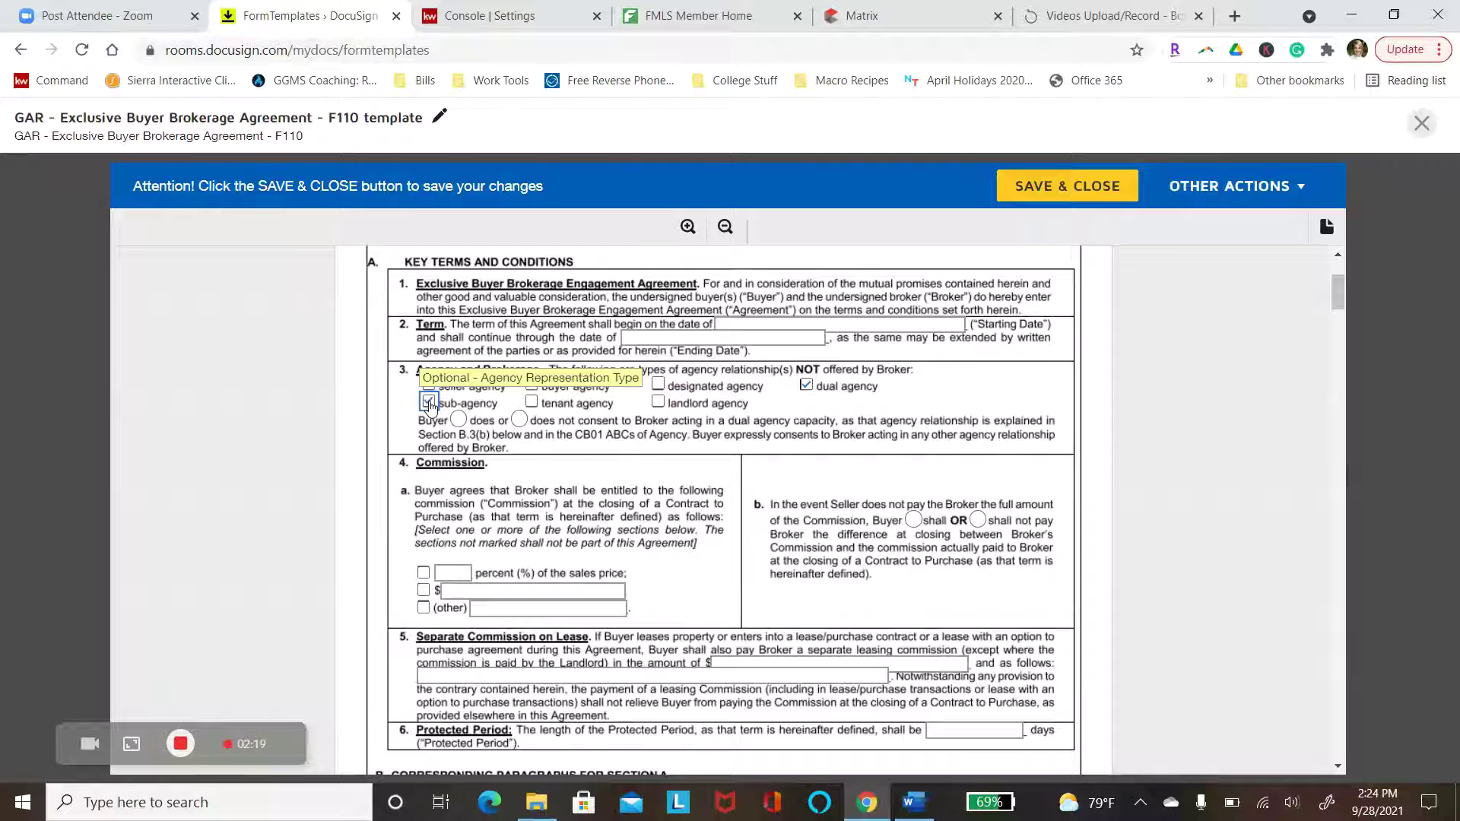
left_click(520, 421)
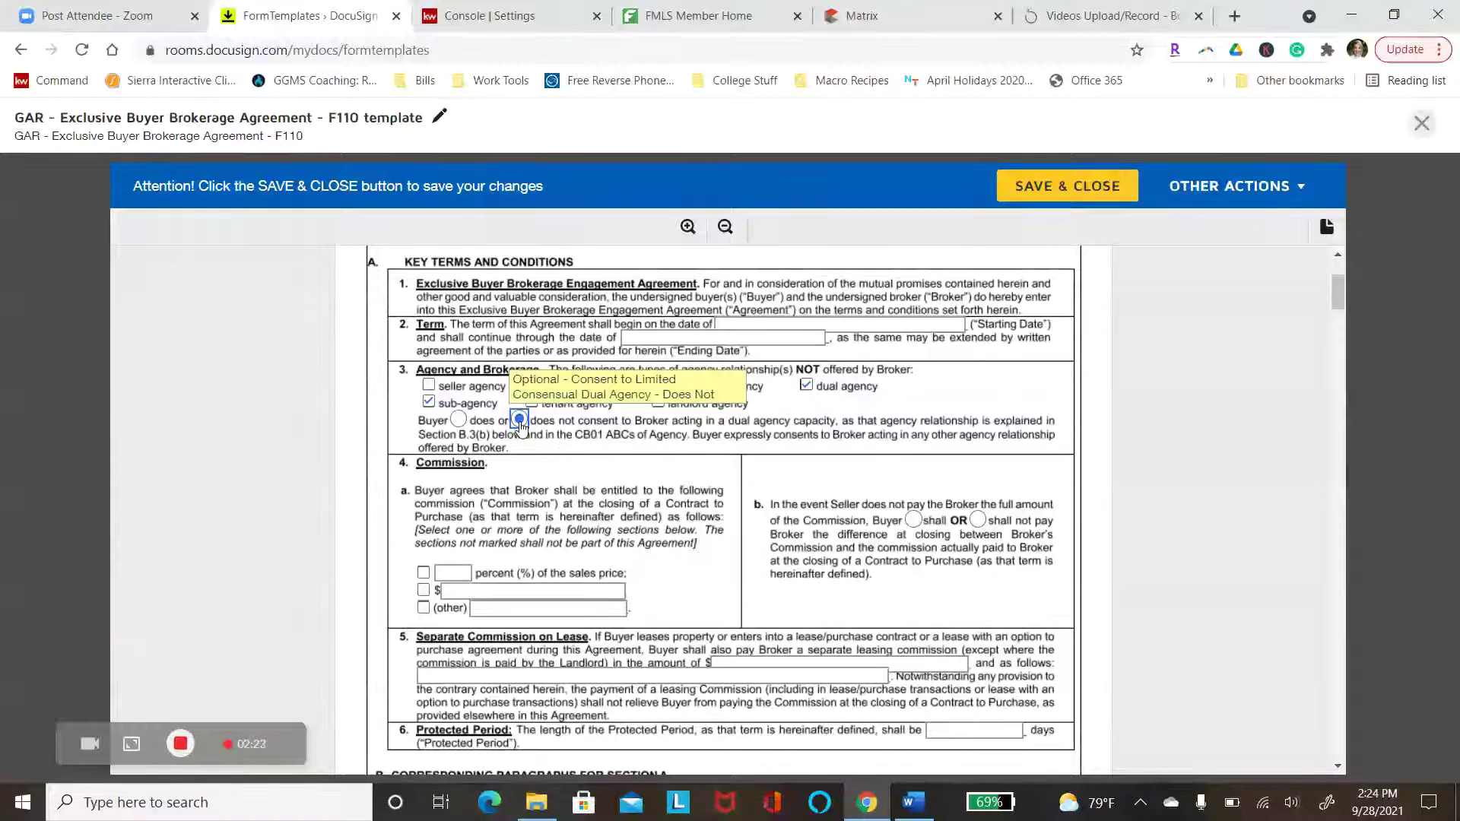
left_click(424, 577)
left_click(456, 572)
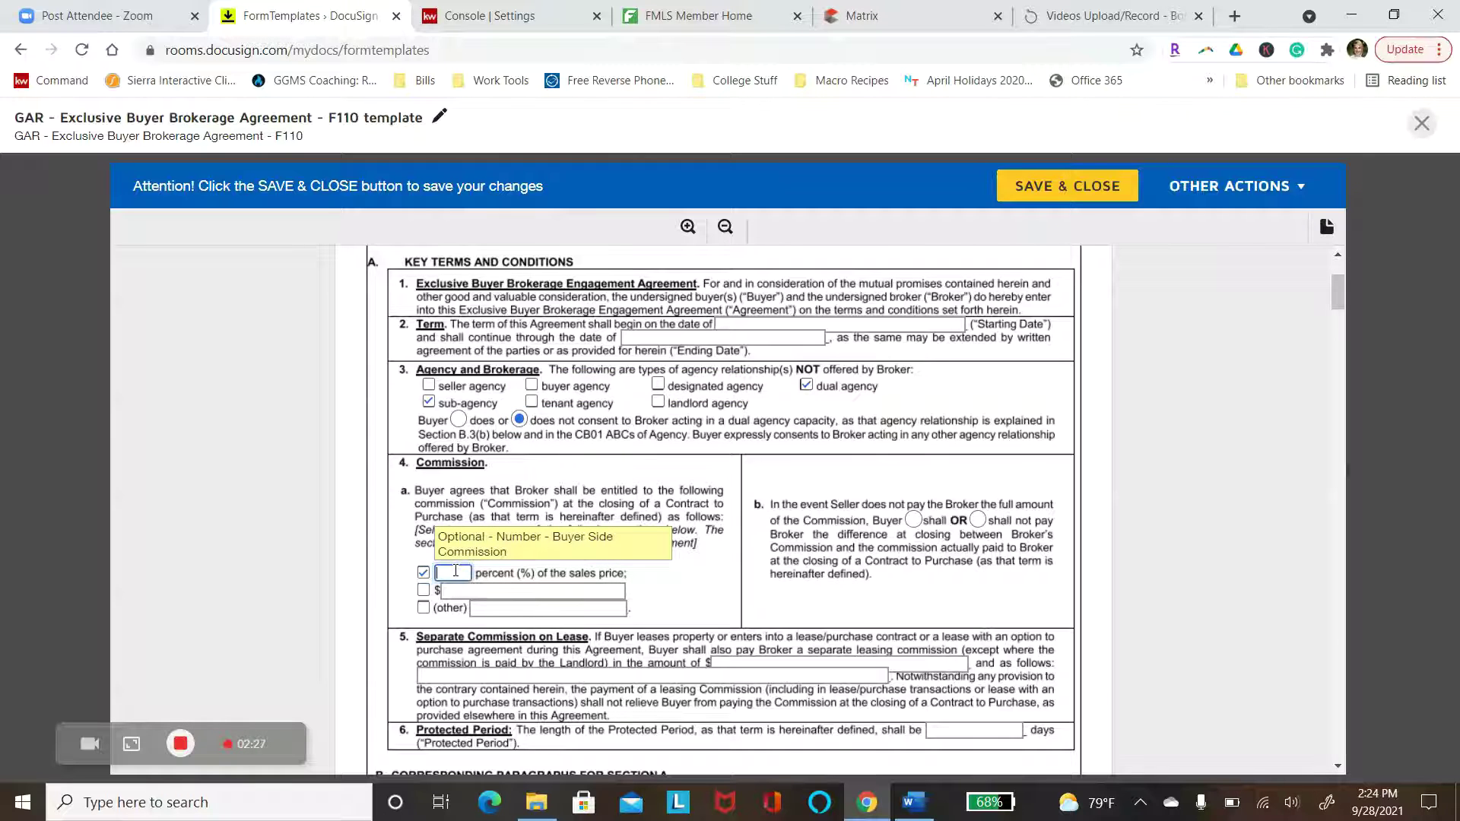
type("3")
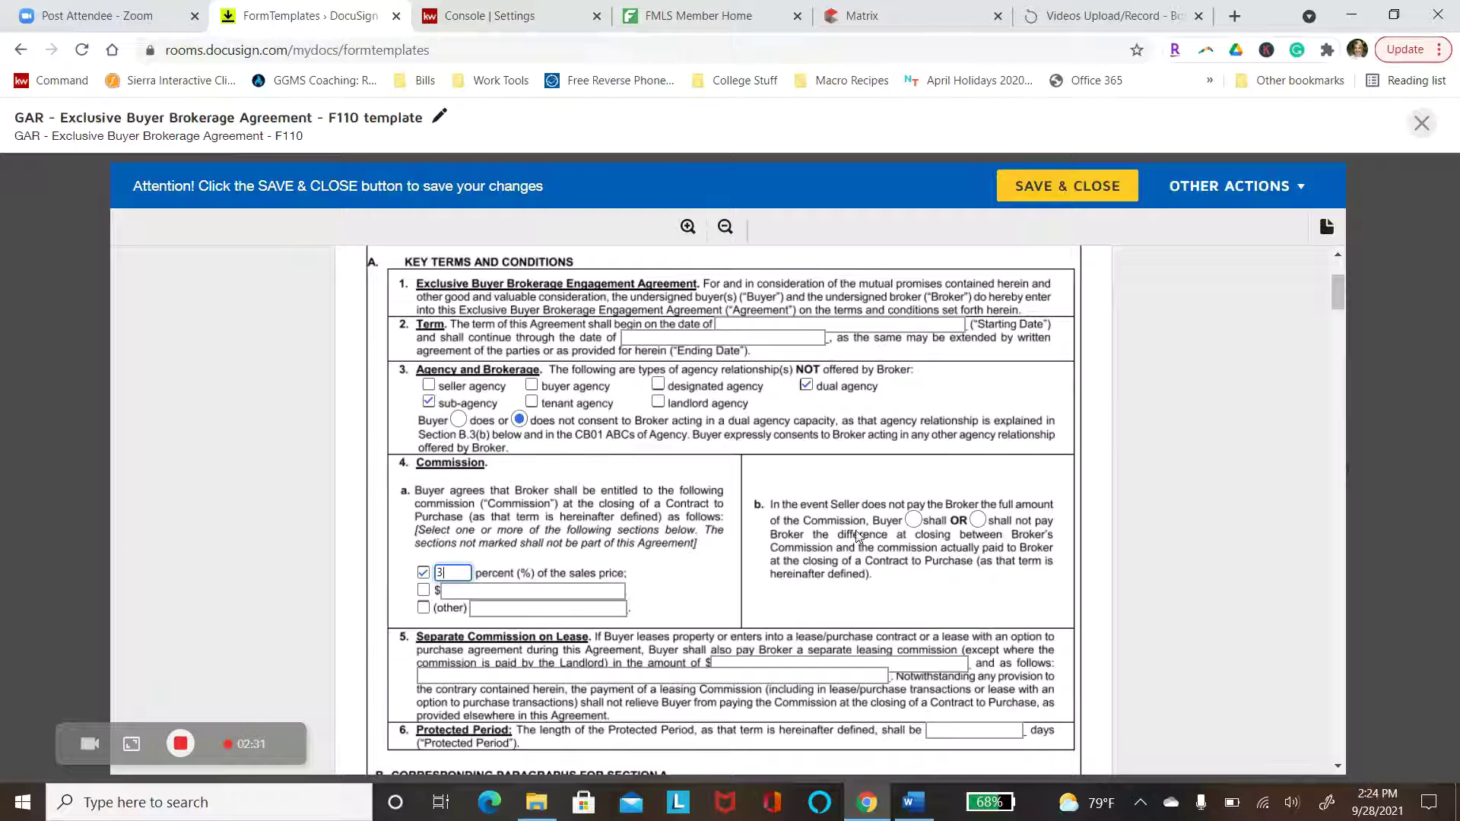
left_click(978, 519)
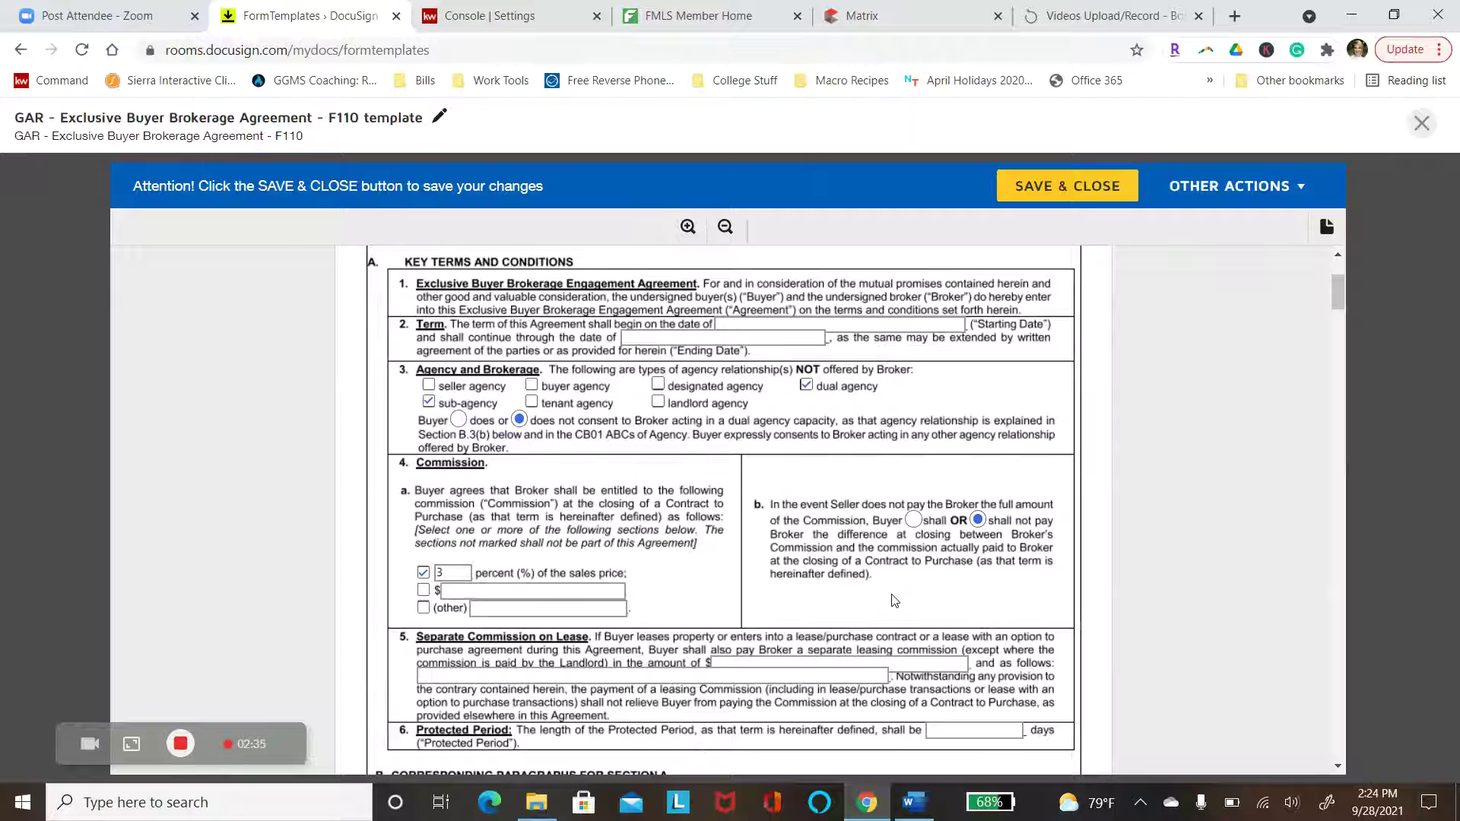
Enter 0.00 lease commission, 'n/a' payment terms and a 90-day protected period, then review the form
scroll(894, 601, "down", 3)
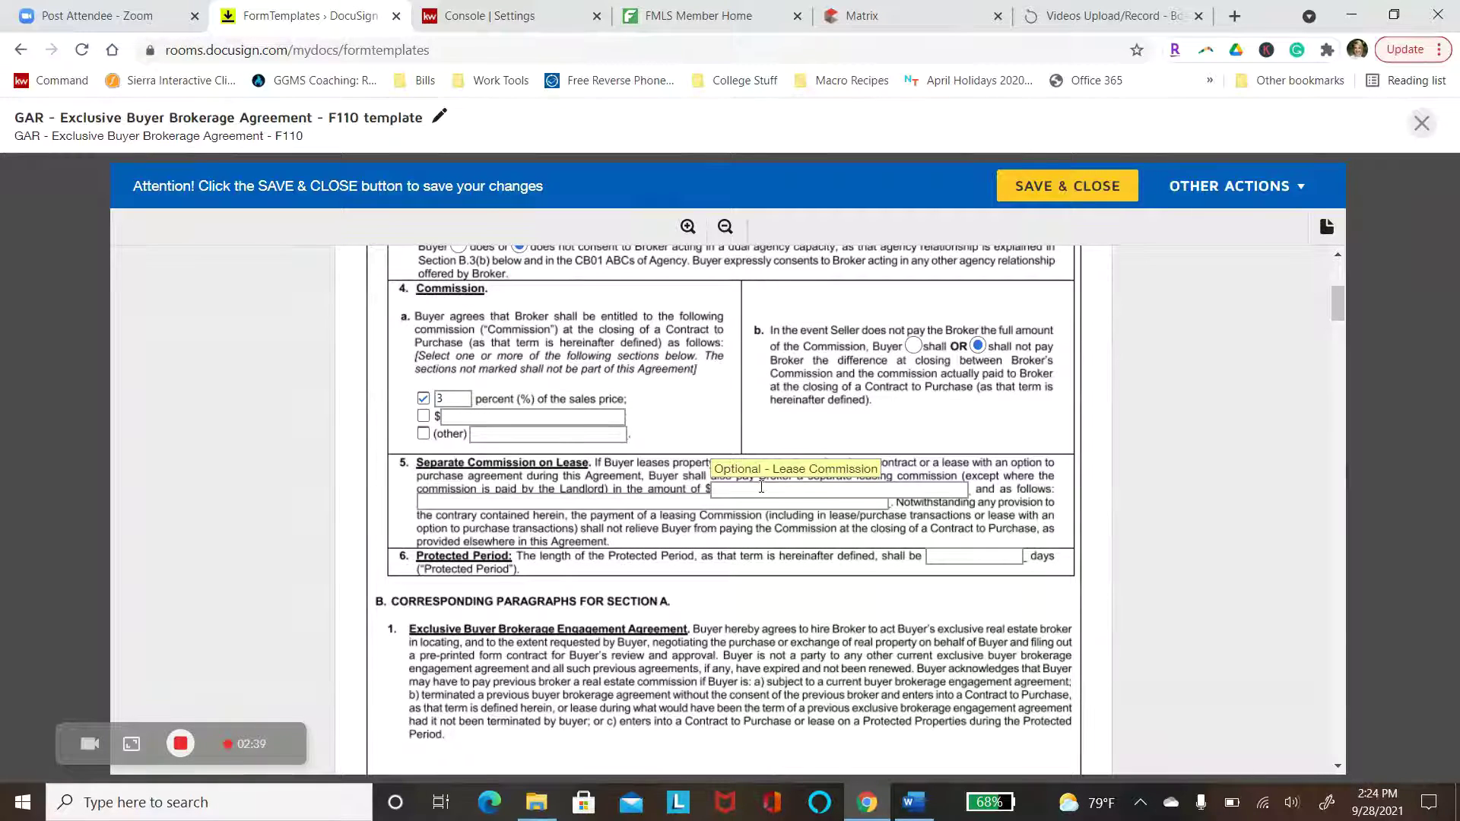
left_click(761, 487)
type("0.00")
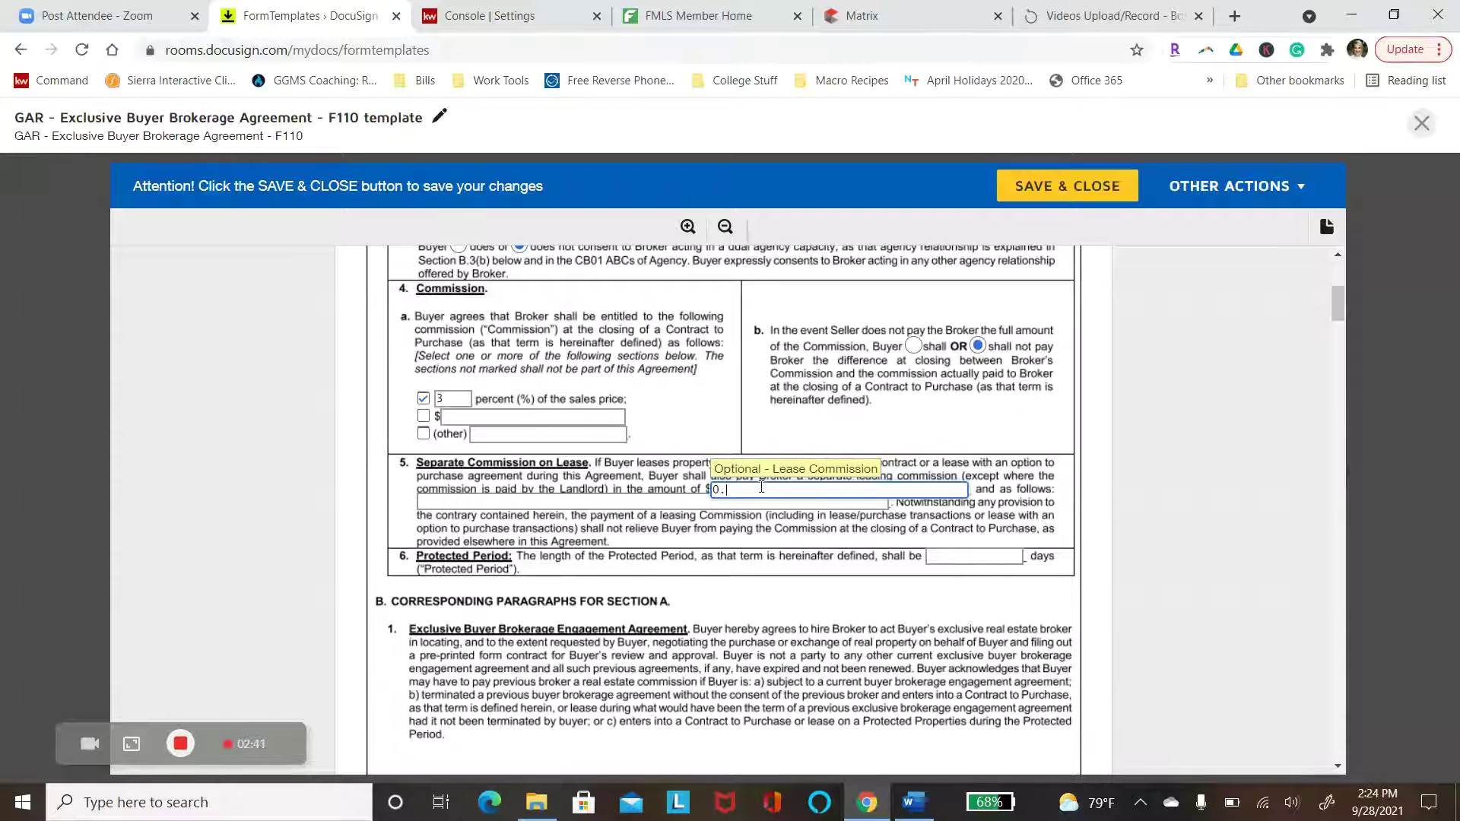
left_click(682, 502)
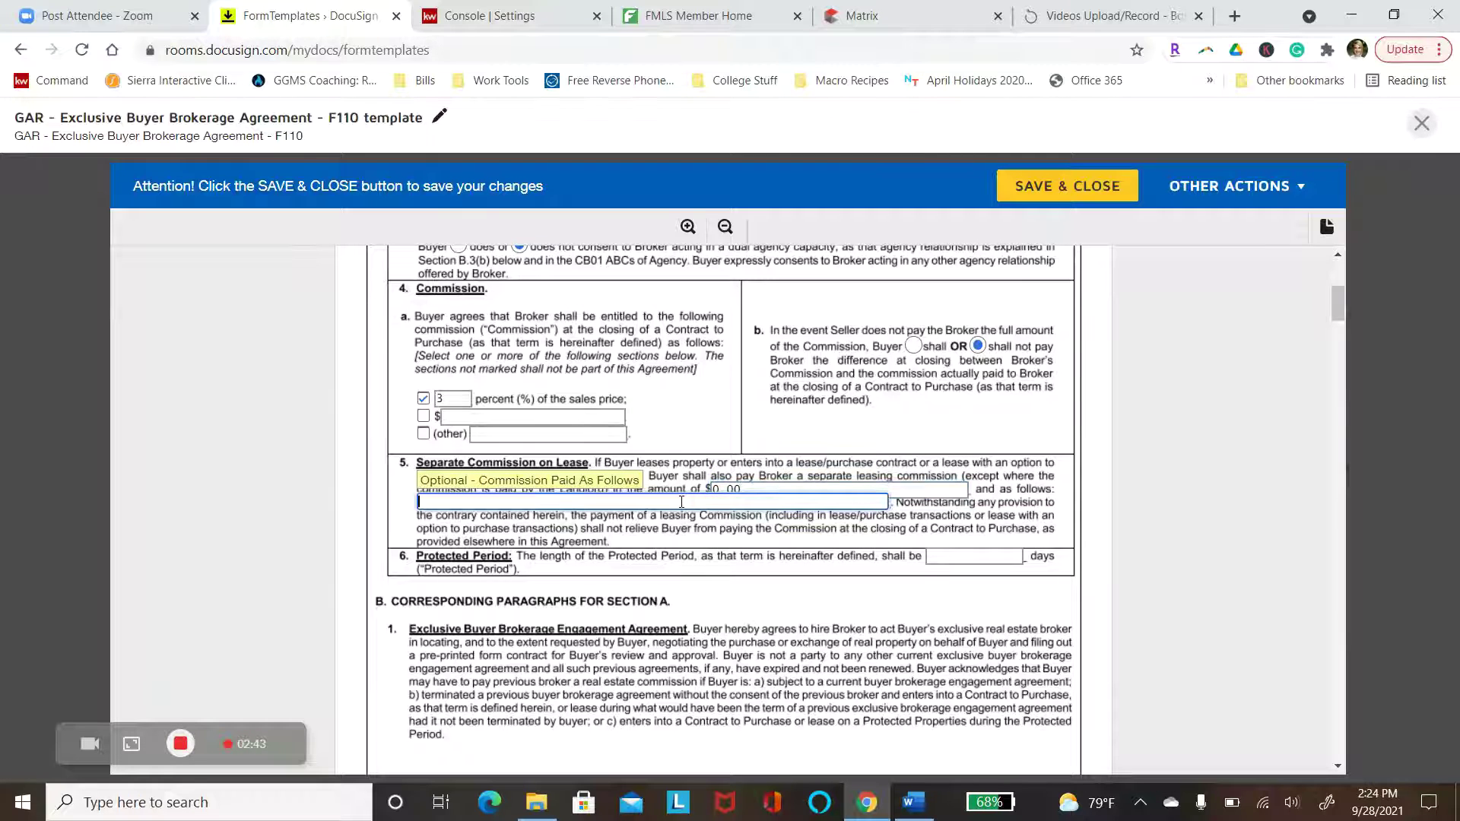
type("n/a")
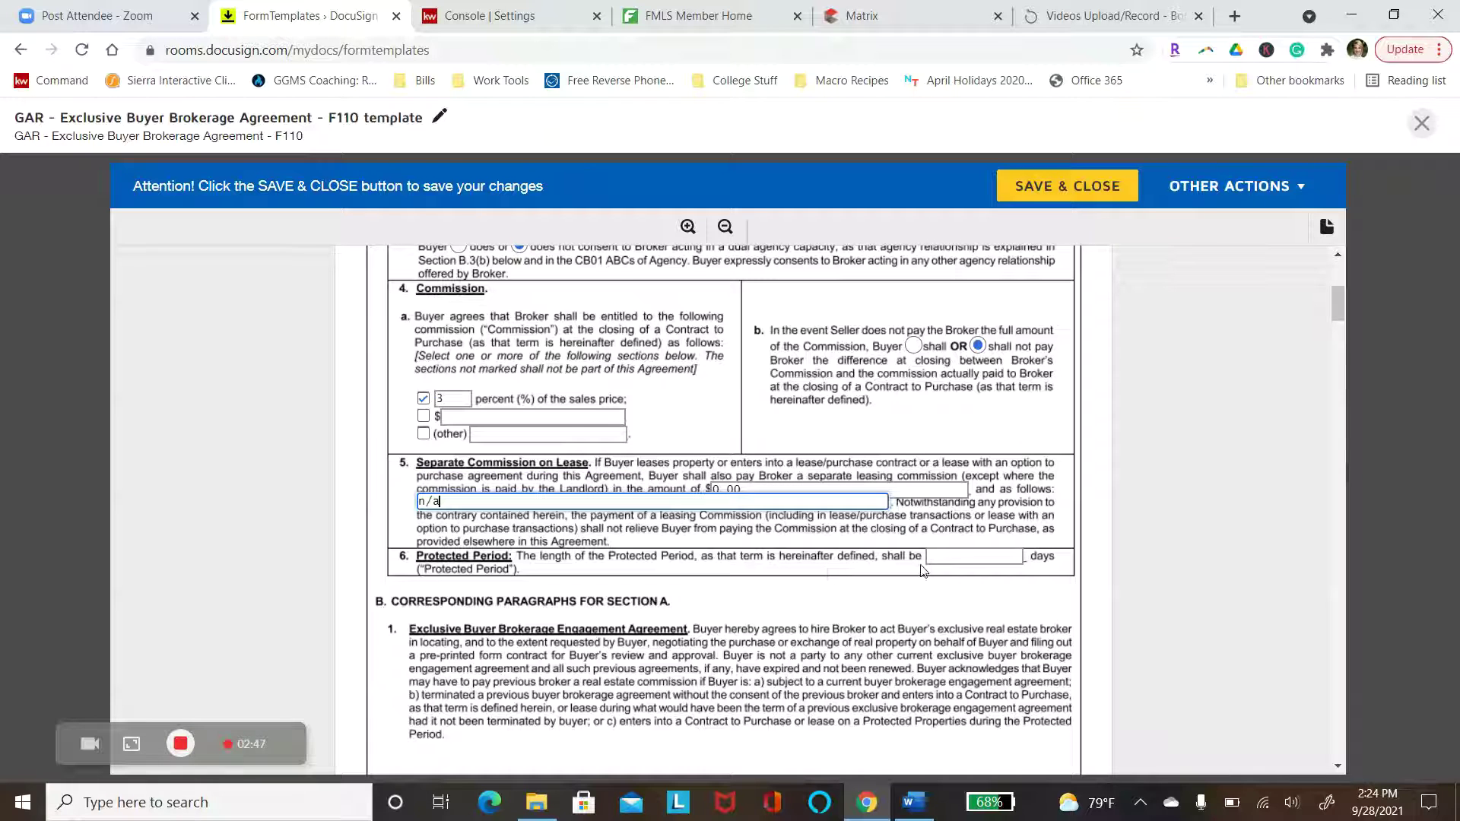
left_click(959, 559)
type("90")
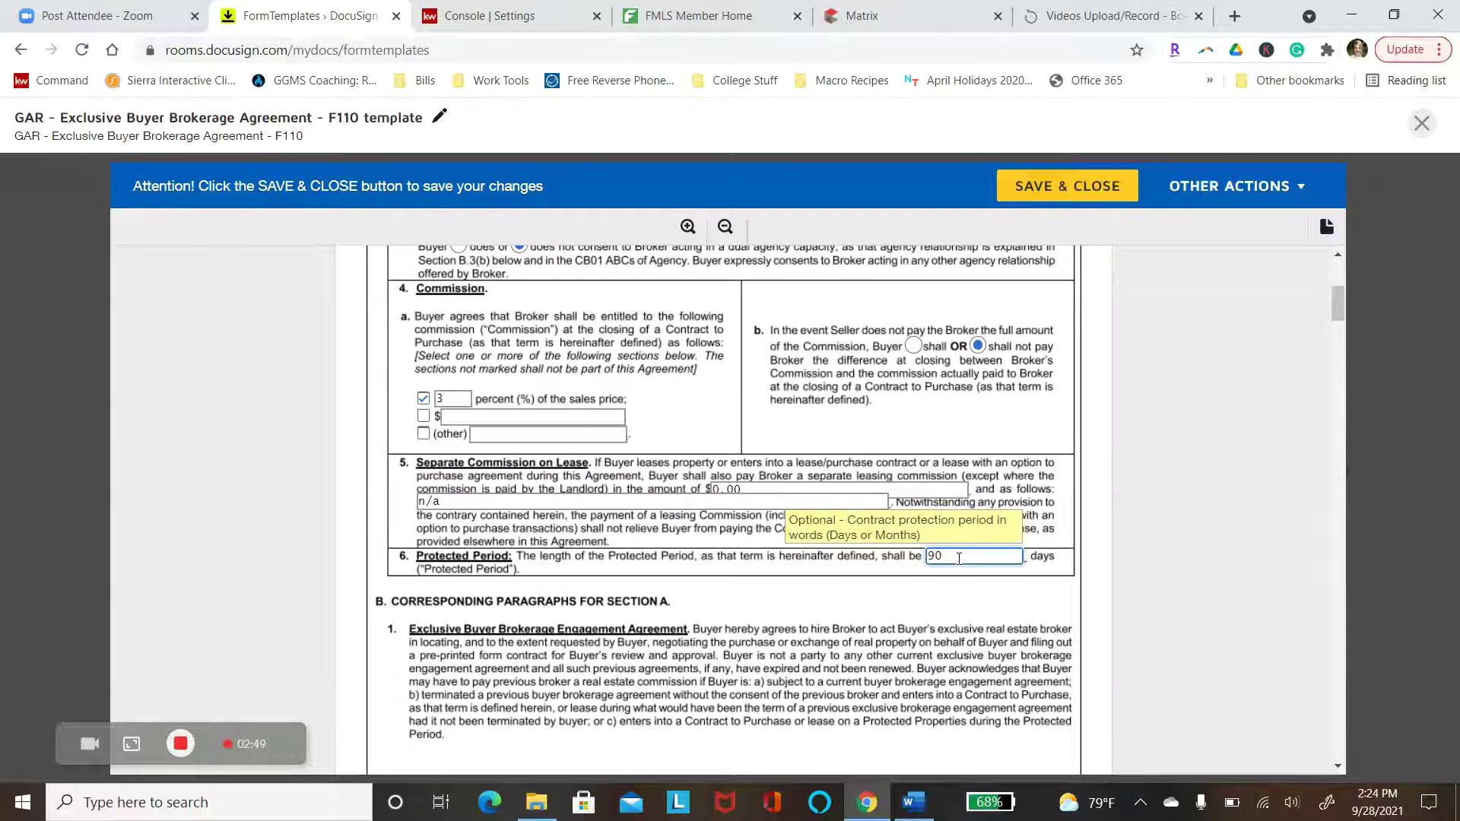
scroll(959, 558, "down", 4)
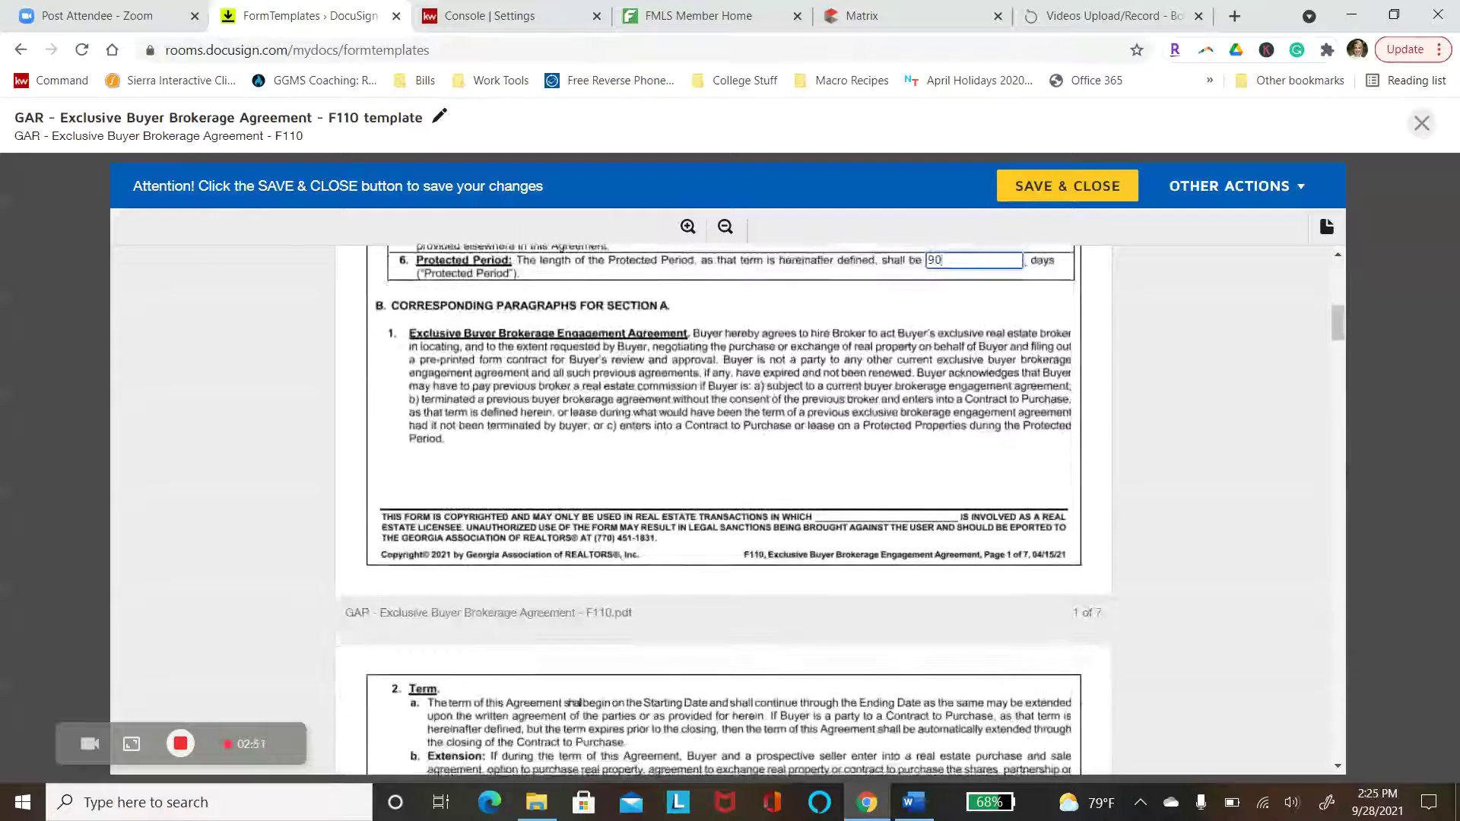
scroll(722, 510, "down", 11)
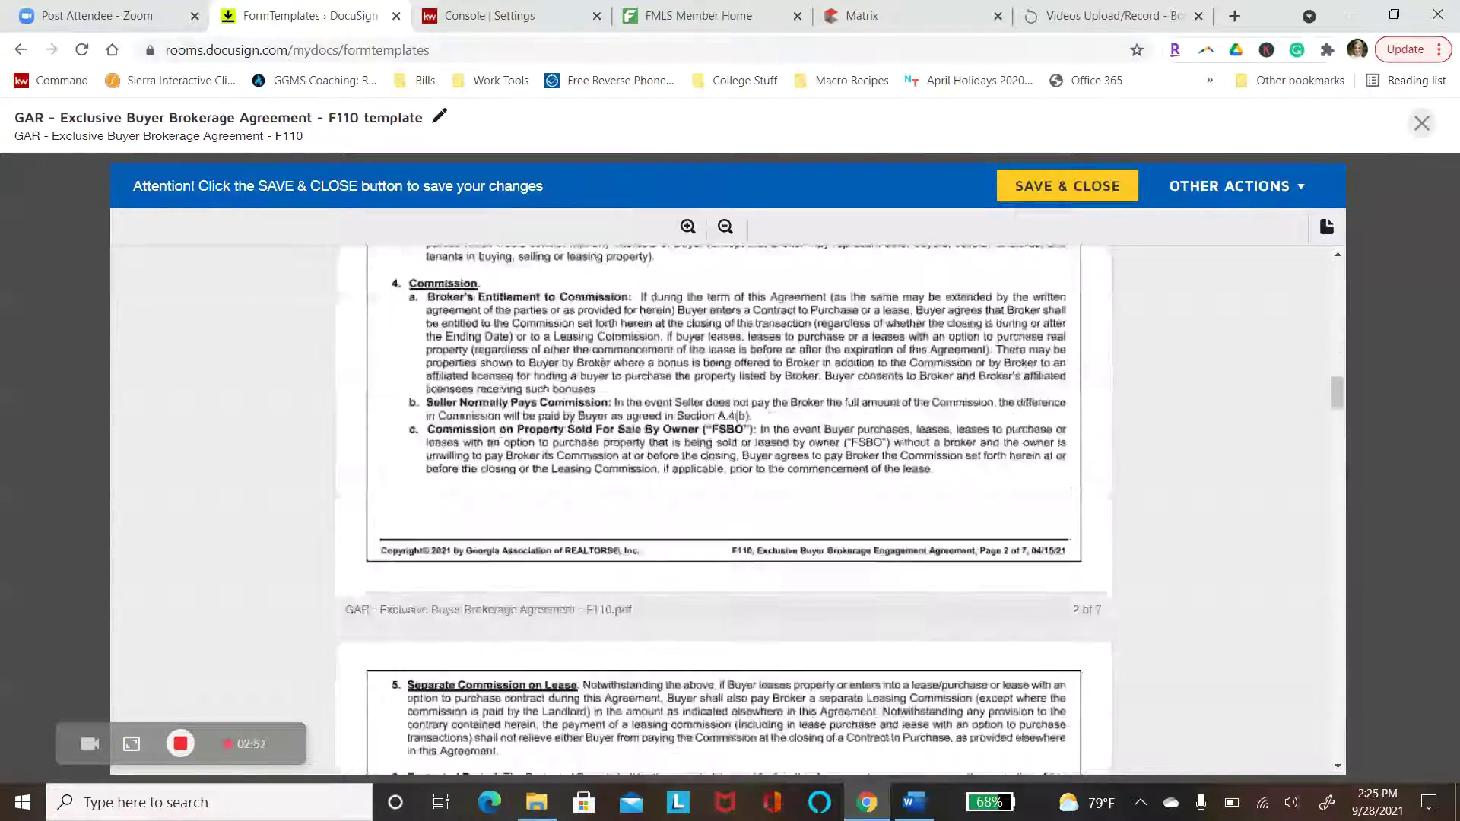
scroll(723, 510, "down", 14)
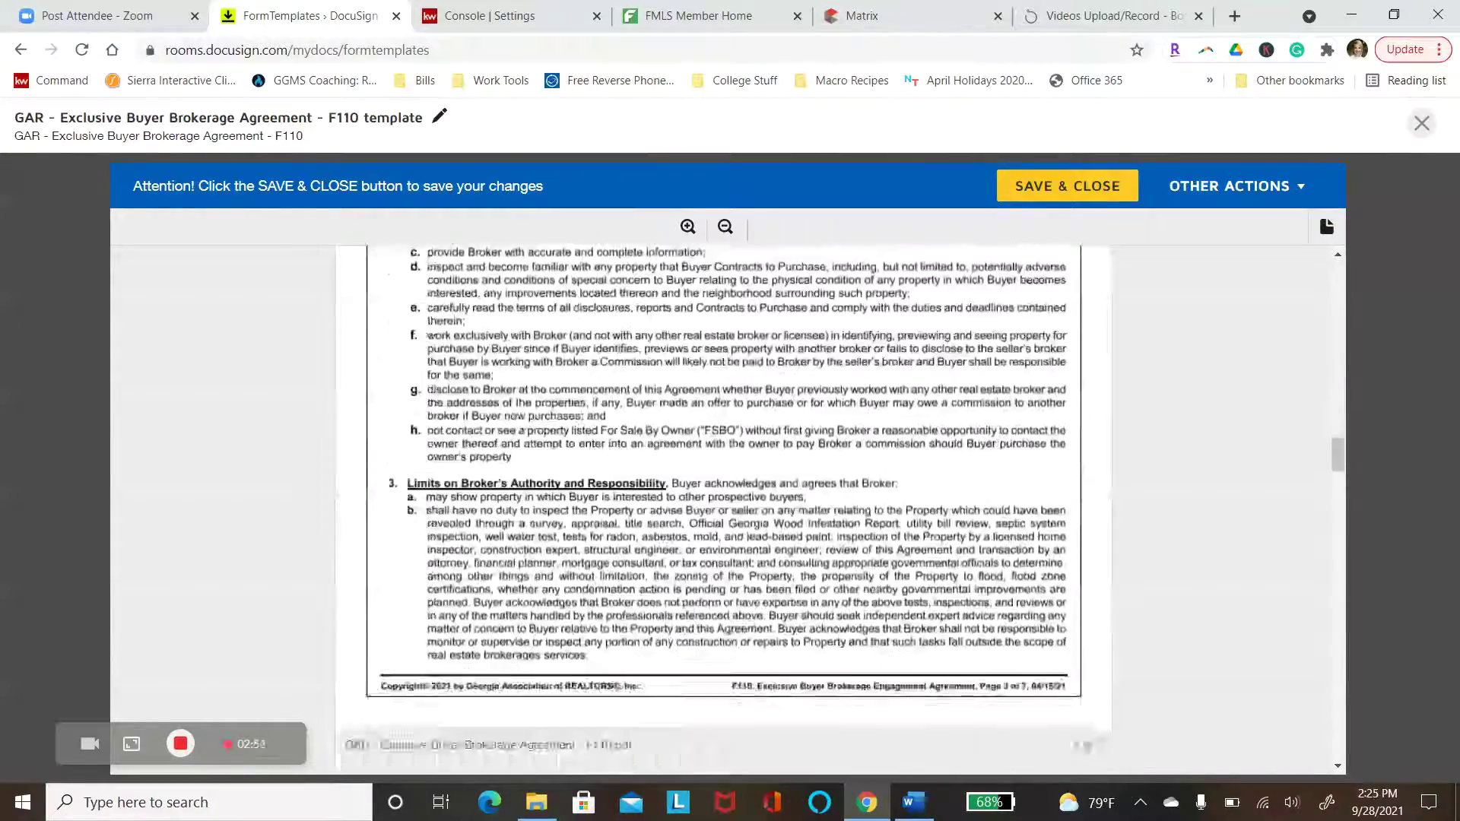
scroll(723, 510, "down", 14)
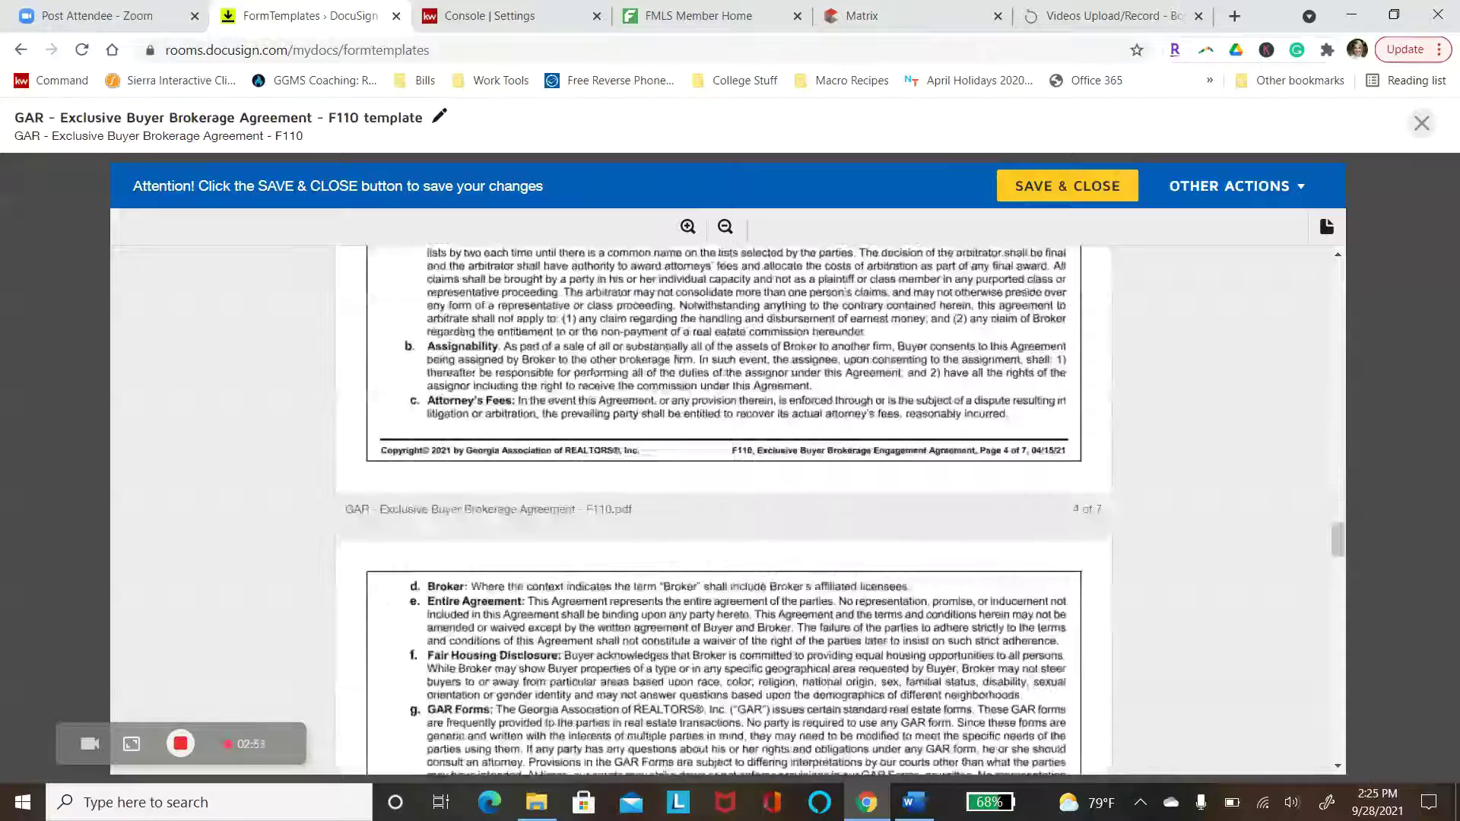
scroll(723, 510, "down", 14)
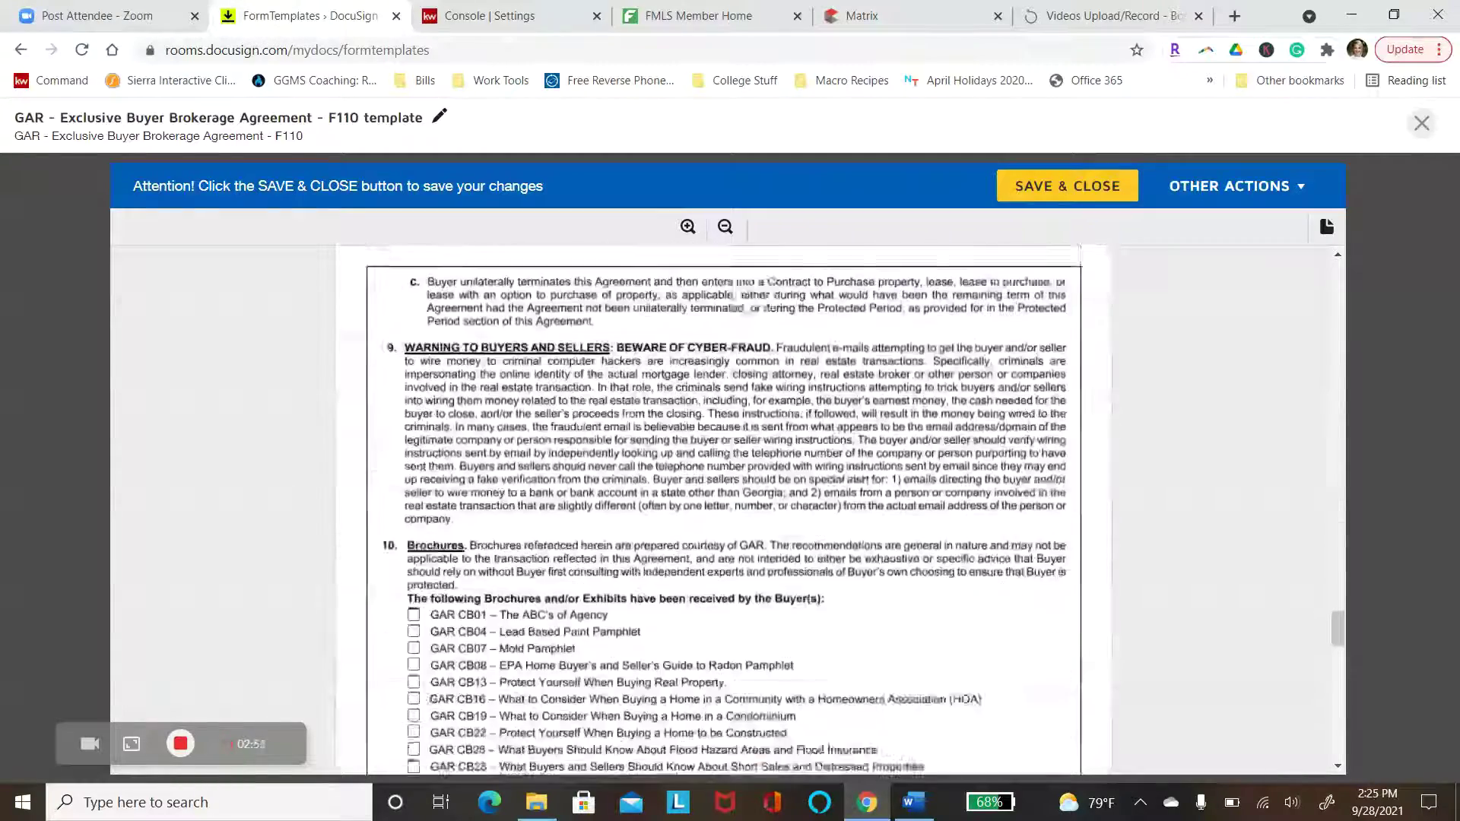
scroll(713, 445, "down", 4)
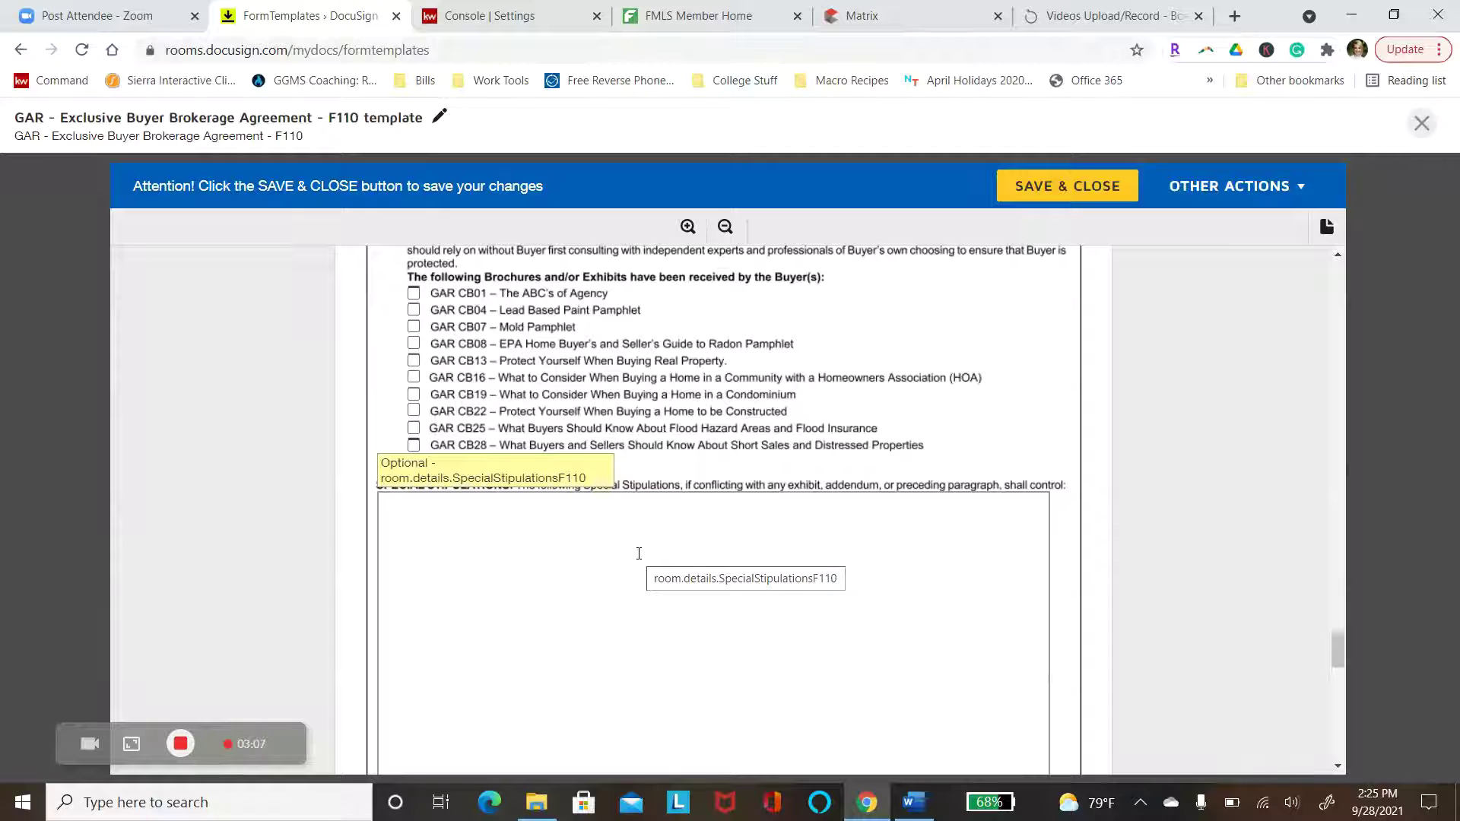
scroll(638, 553, "down", 7)
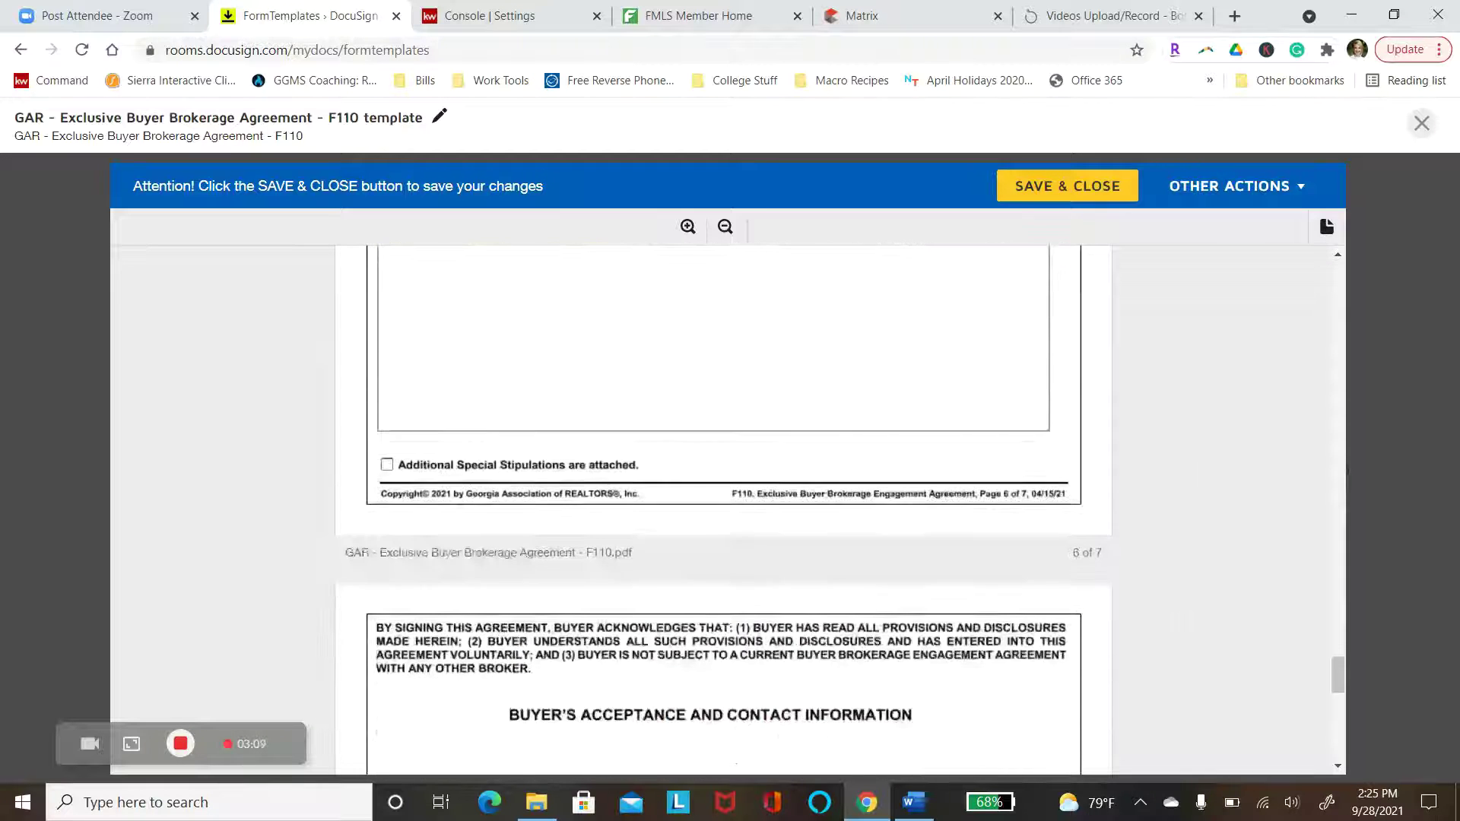
scroll(723, 509, "down", 8)
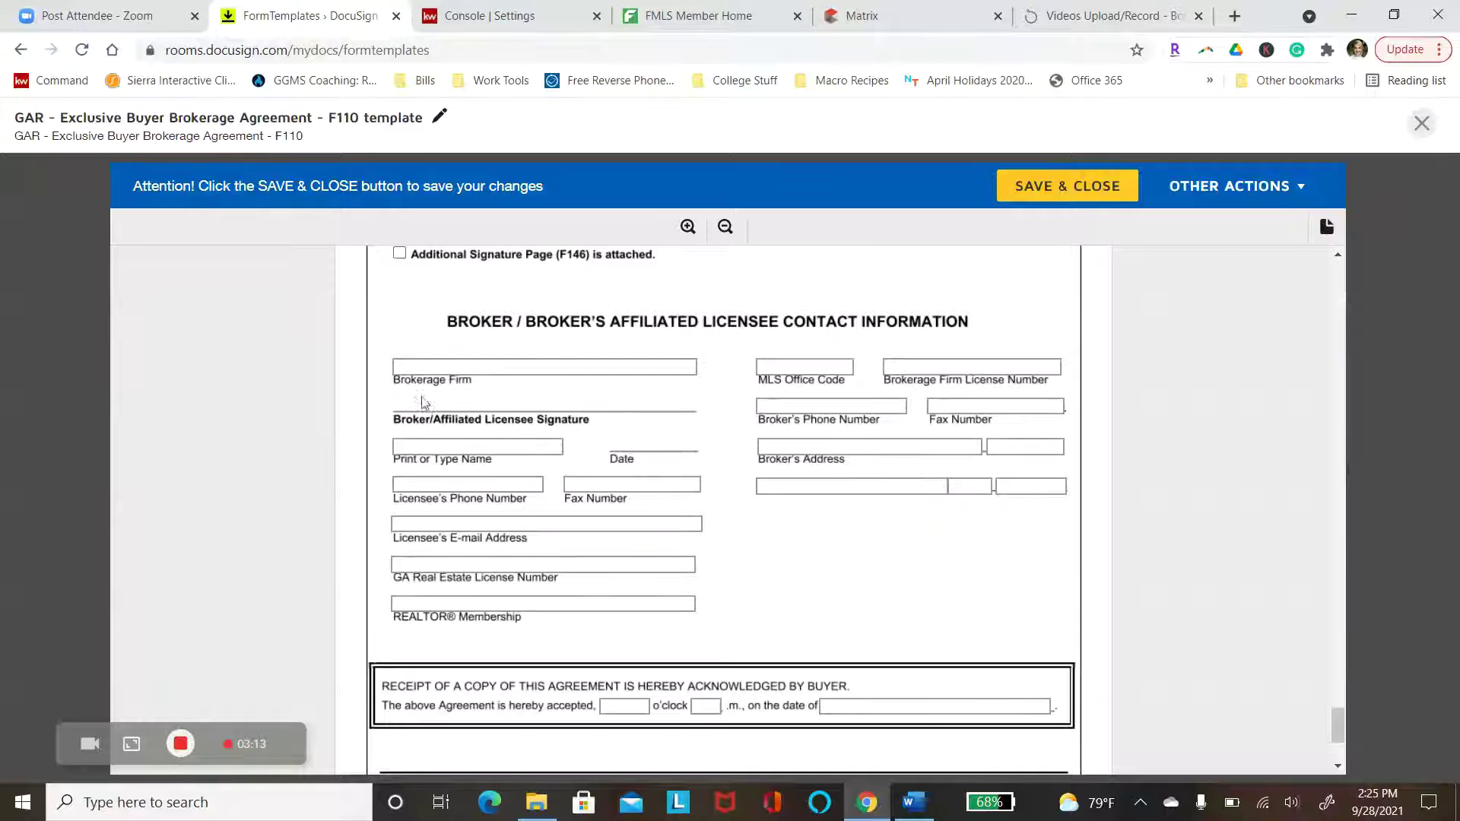
Enter the firm name 'Keller Williams Signature Partners', correcting the misspelled 'Signture'
left_click(452, 366)
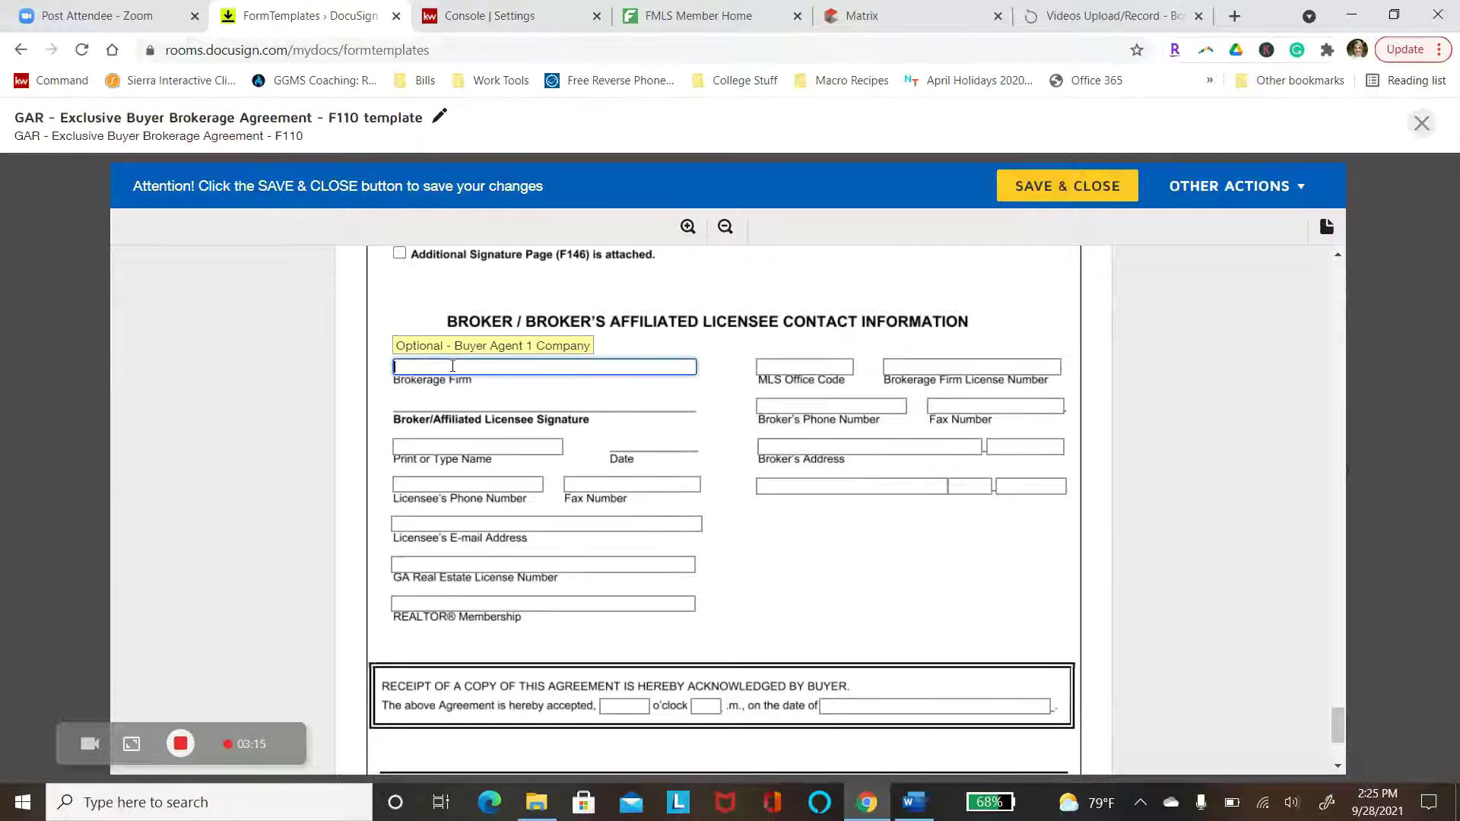
type("Keller Williams Signture Pa")
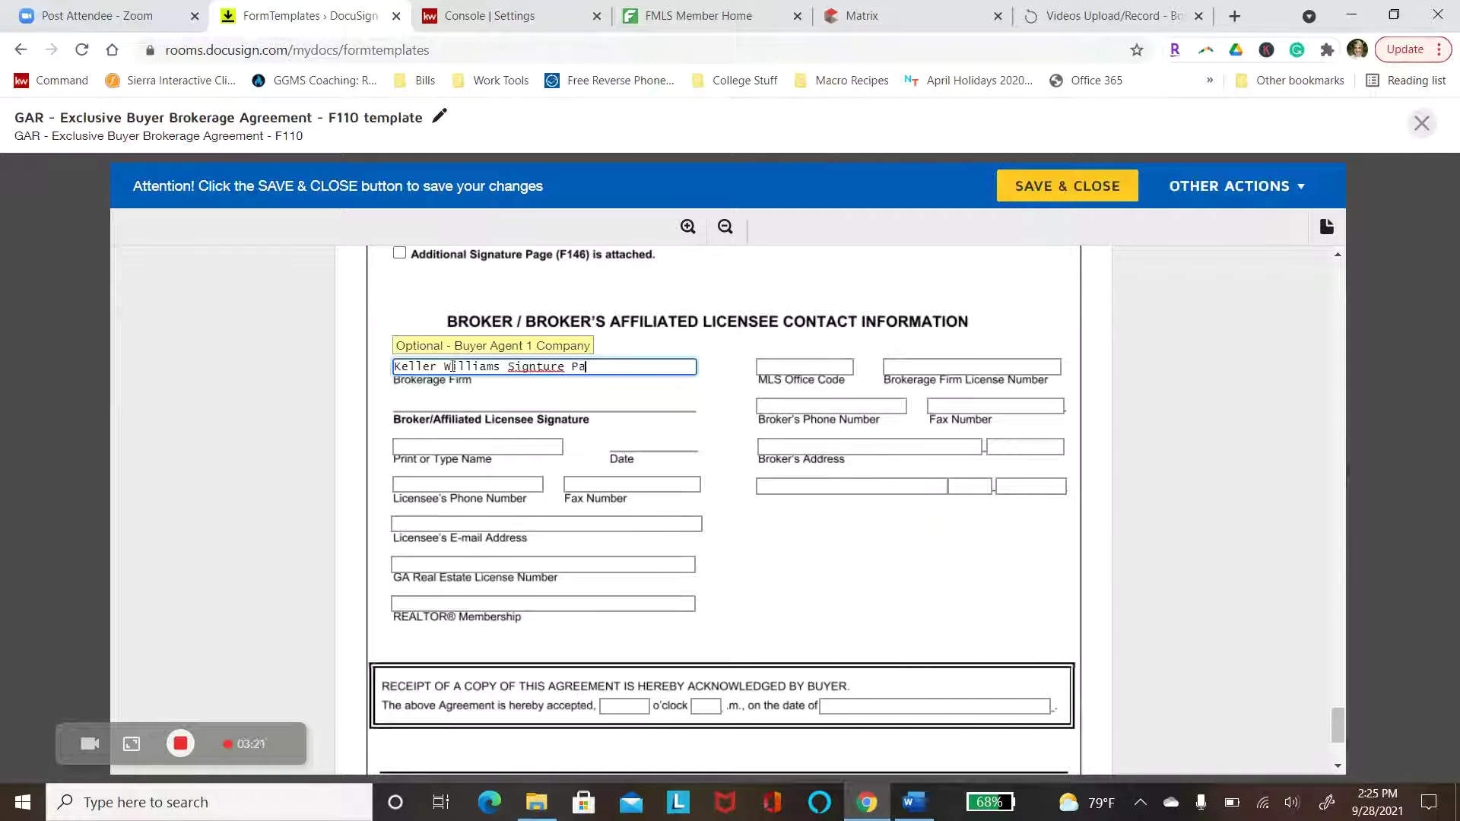
type("rtners")
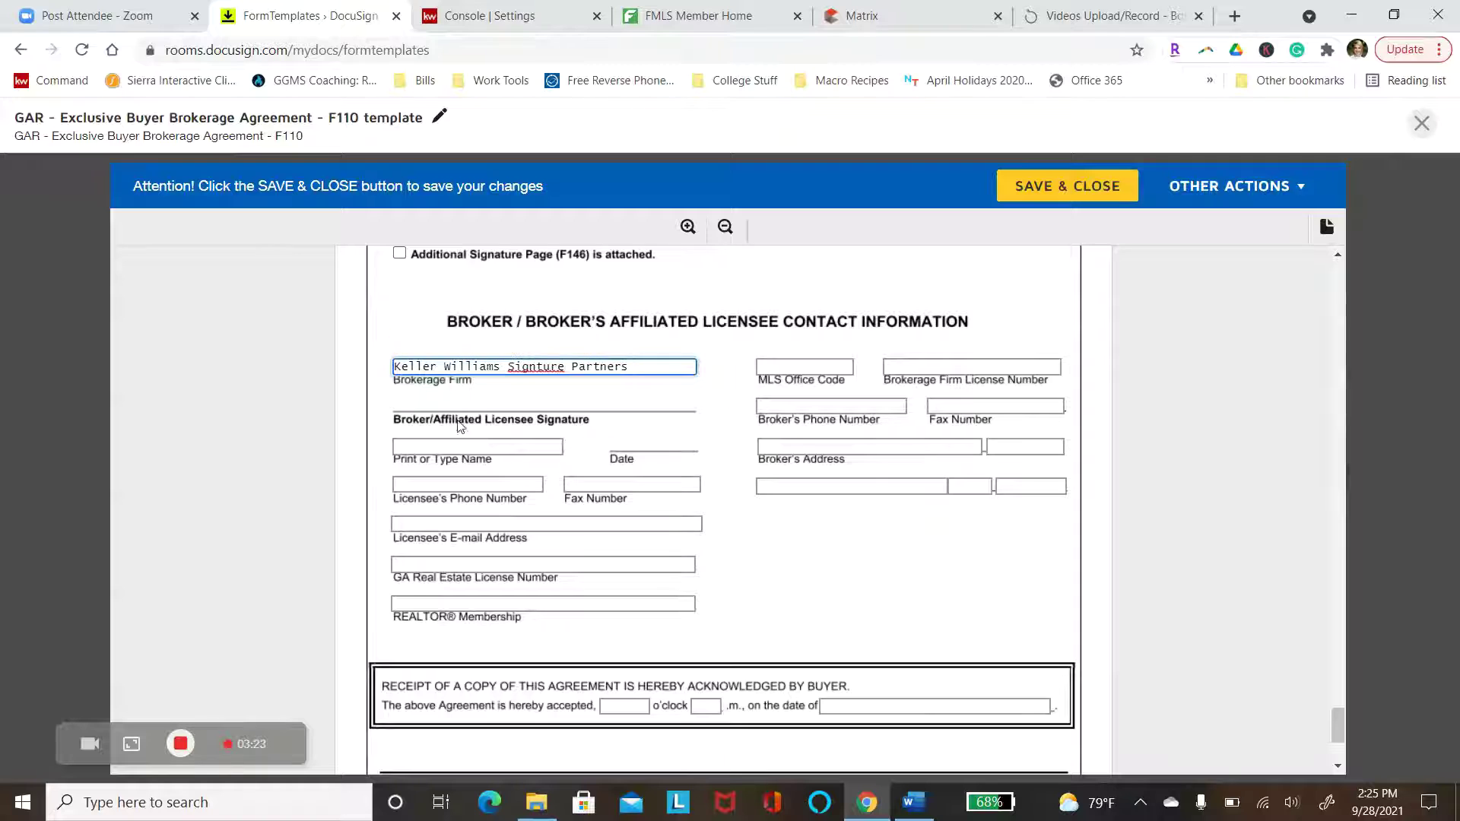
right_click(526, 368)
left_click(584, 379)
Fill in MLS office code KWWC01, the license number, broker phone and agent's name, then save and close
left_click(768, 366)
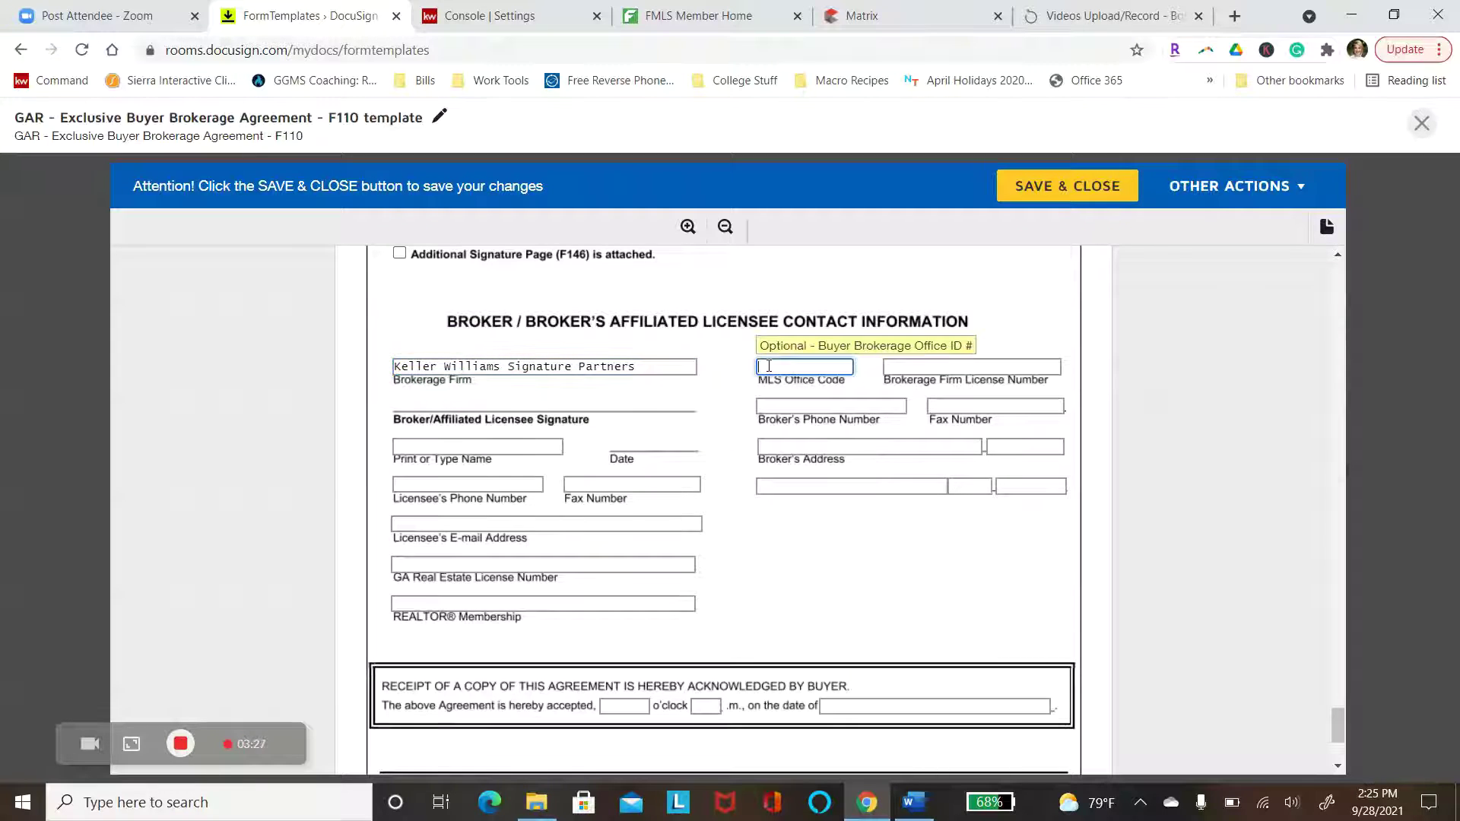
key("Tab")
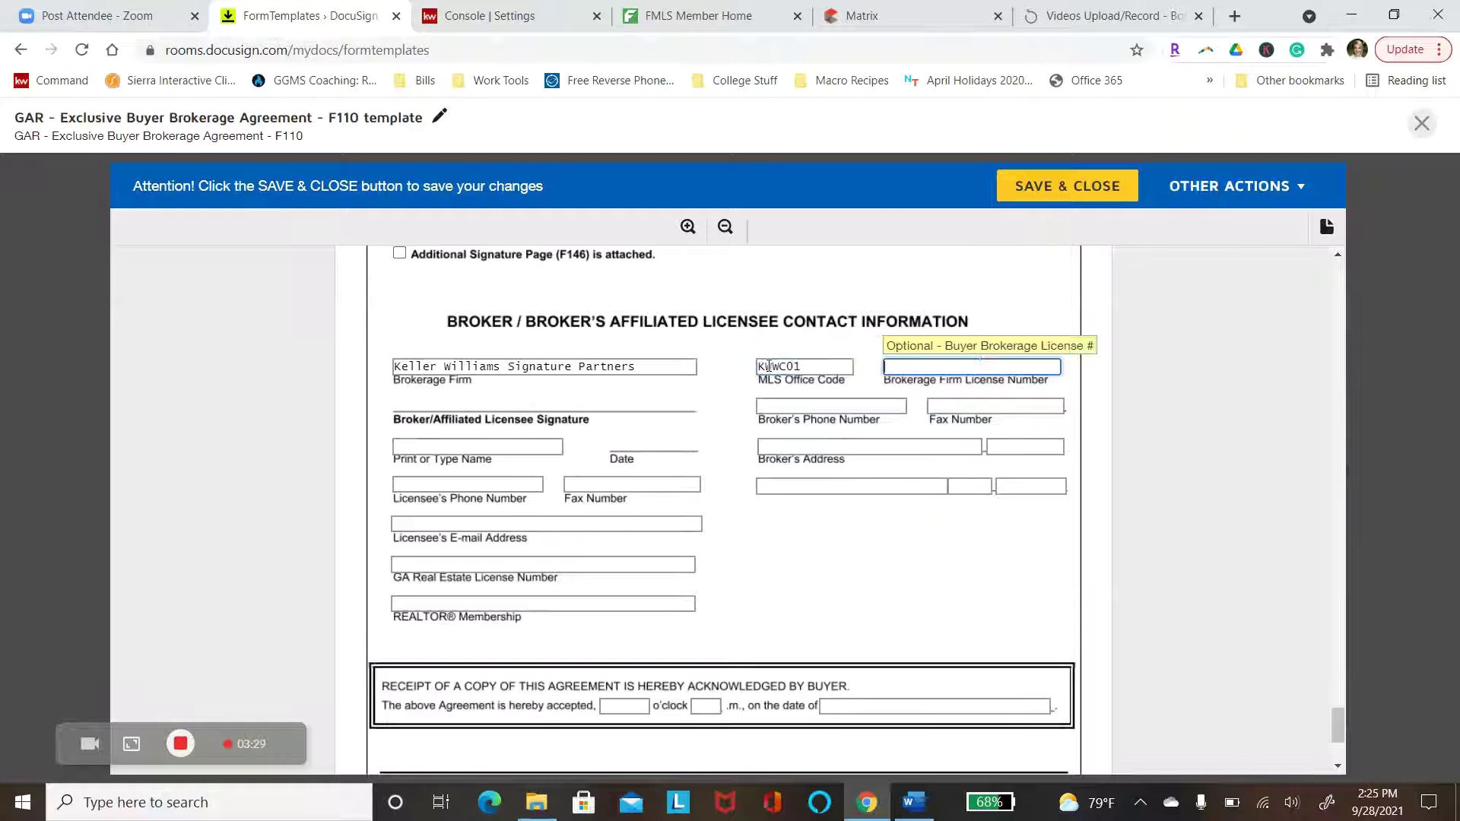
key("Tab")
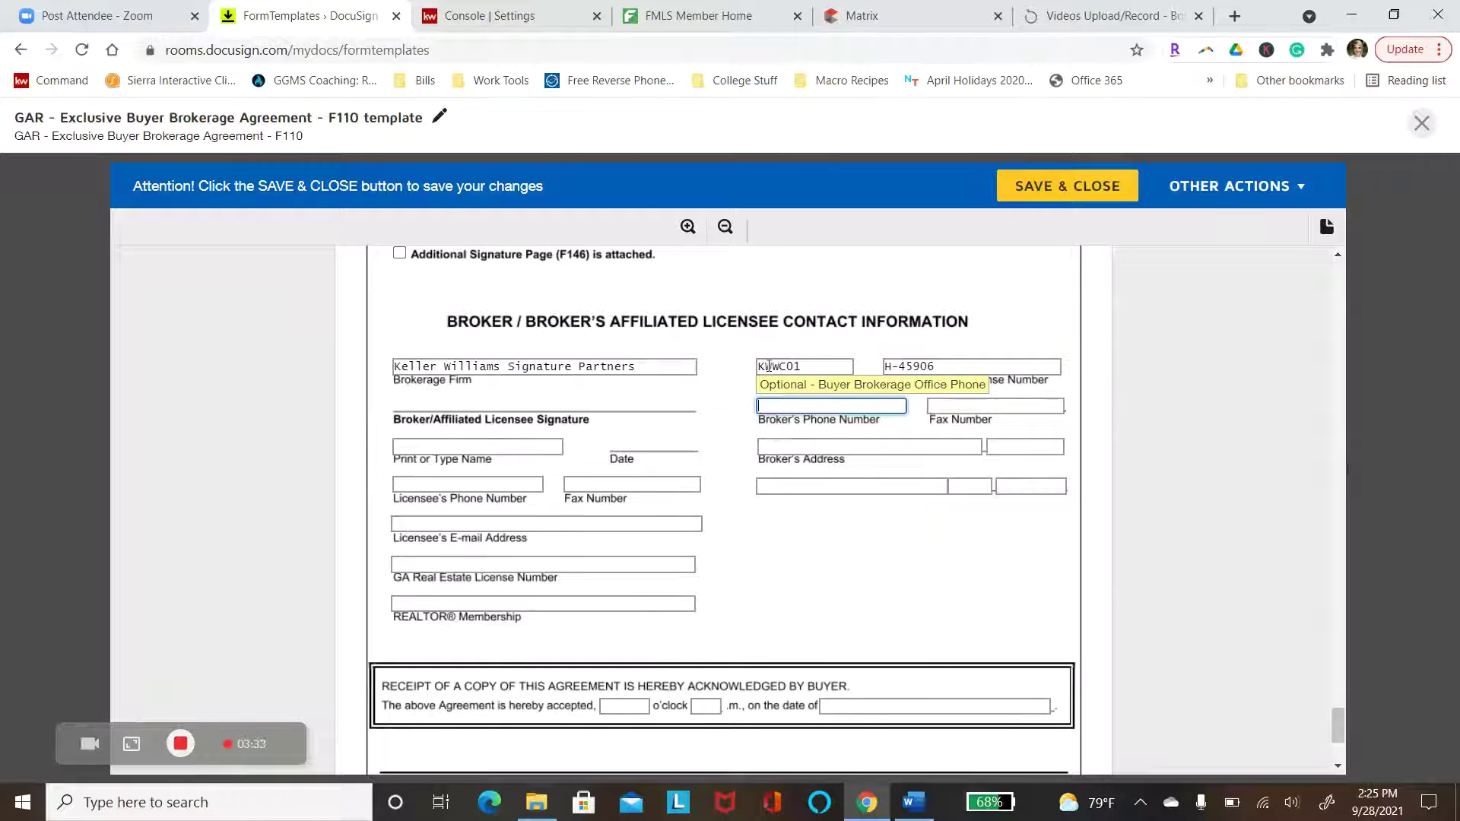
key("Tab")
key("Tab")
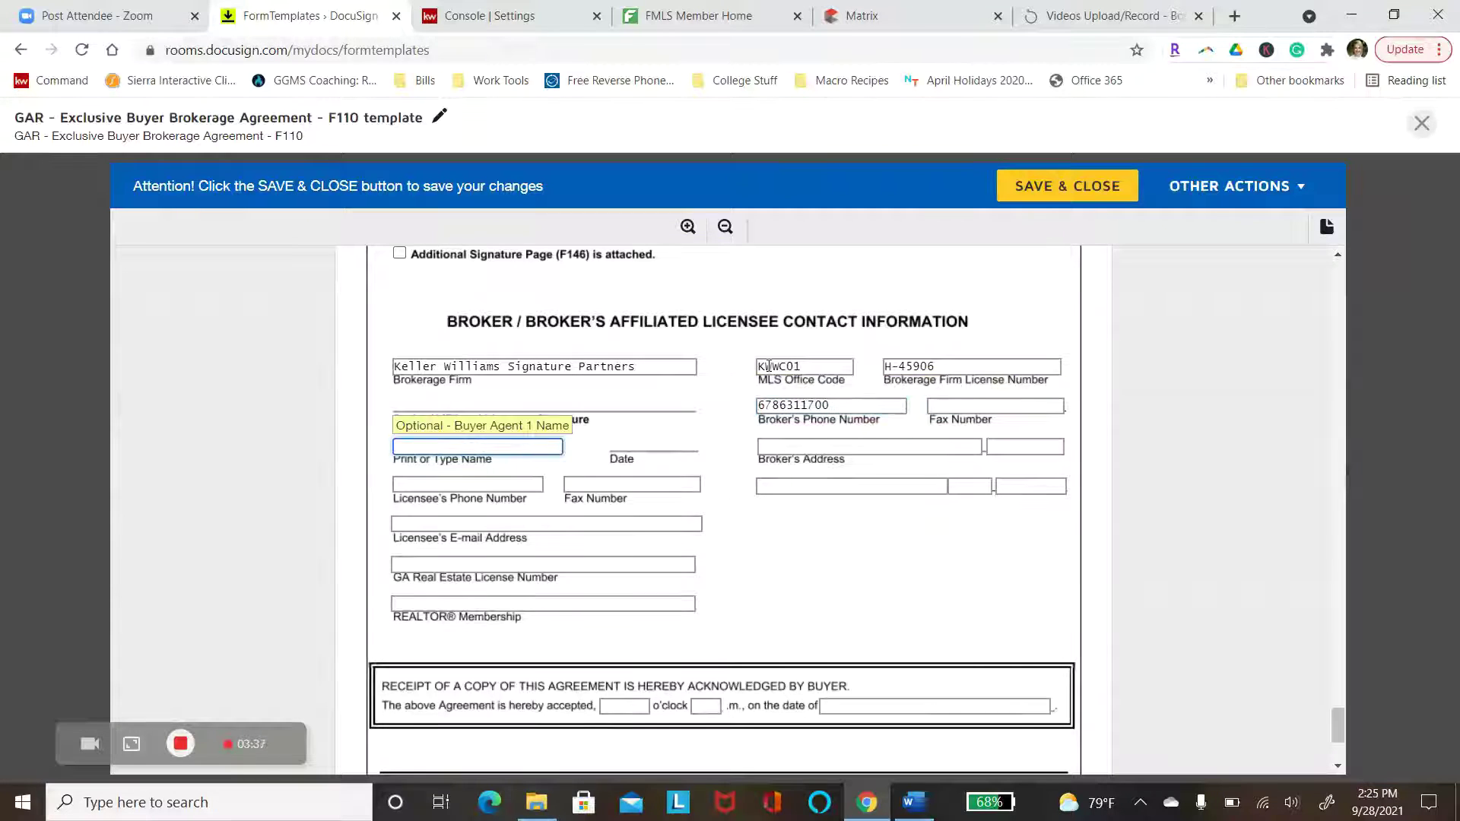
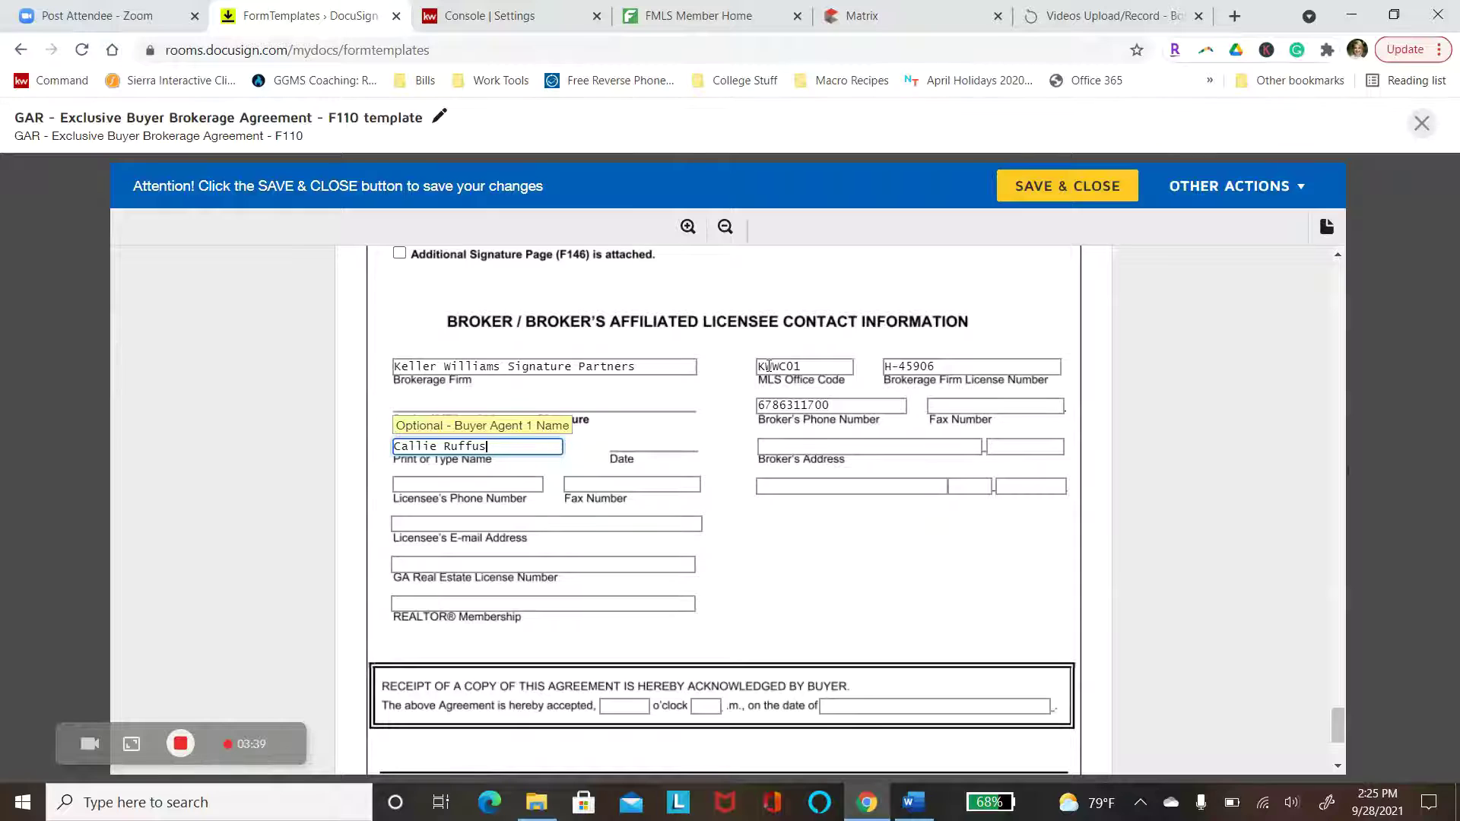
key("Tab")
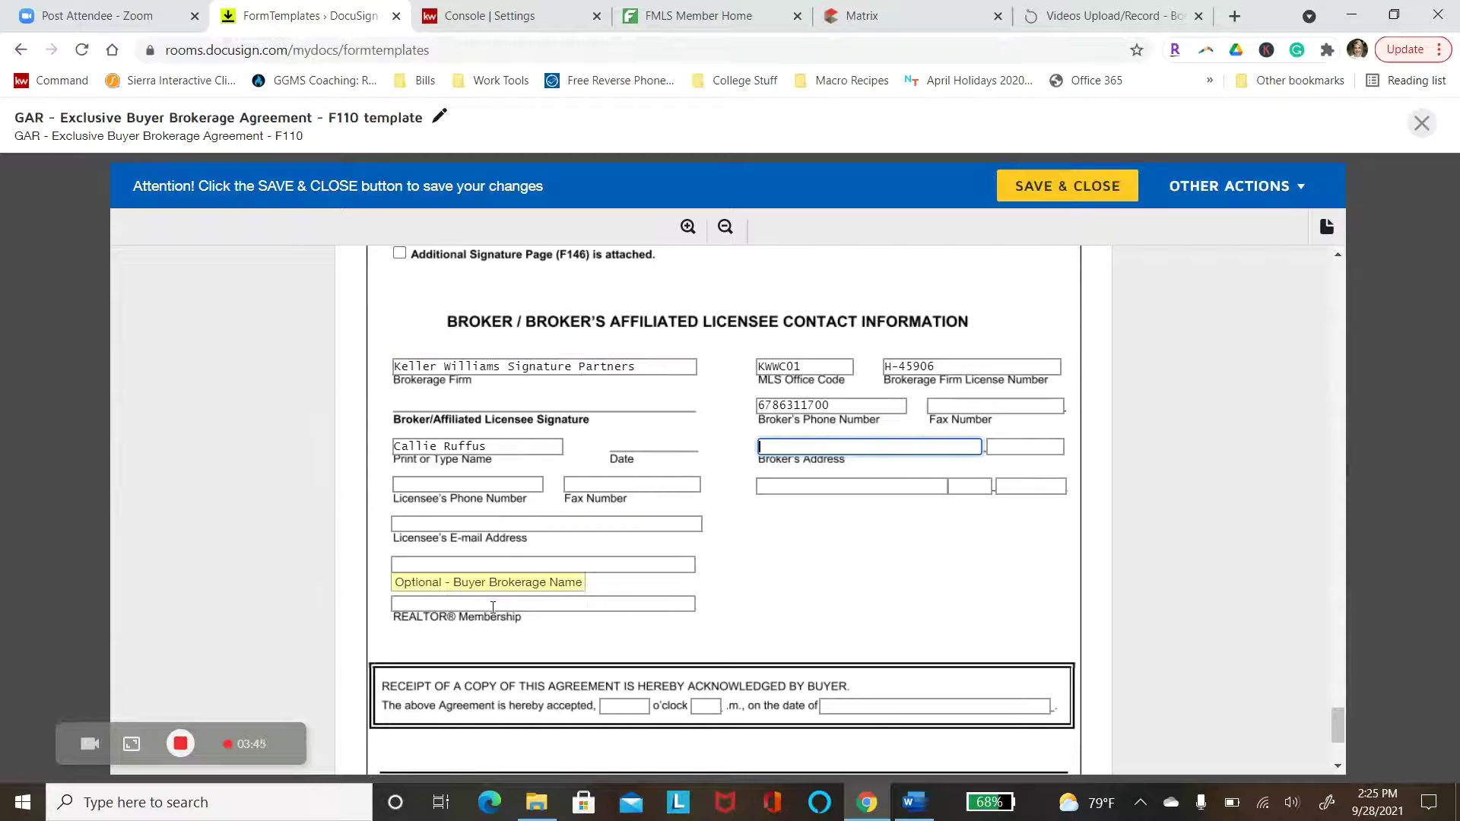
left_click(1033, 188)
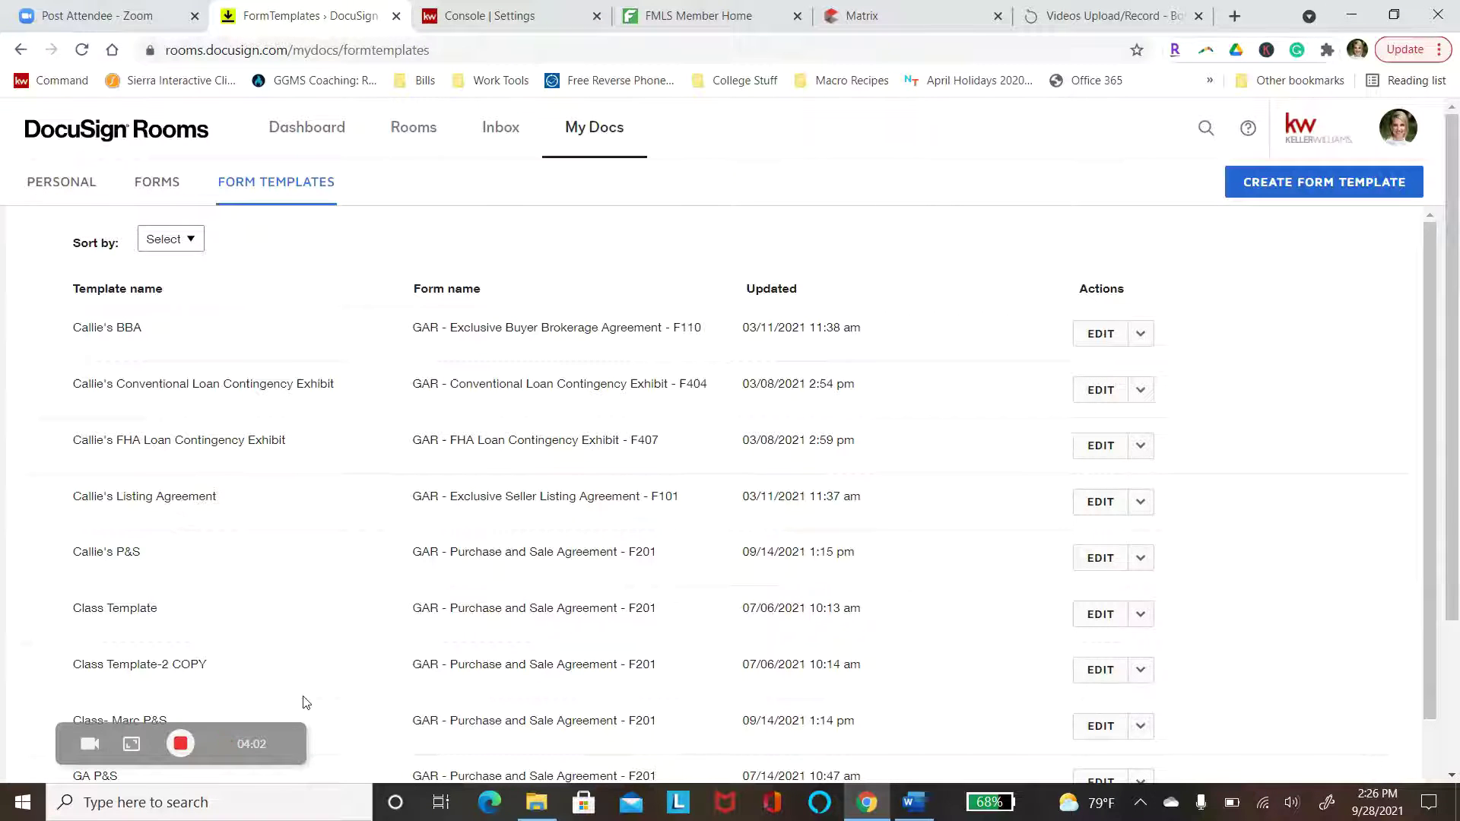
Scroll to the GAR F110 template row in Form Templates and open it for editing
scroll(730, 494, "down", 3)
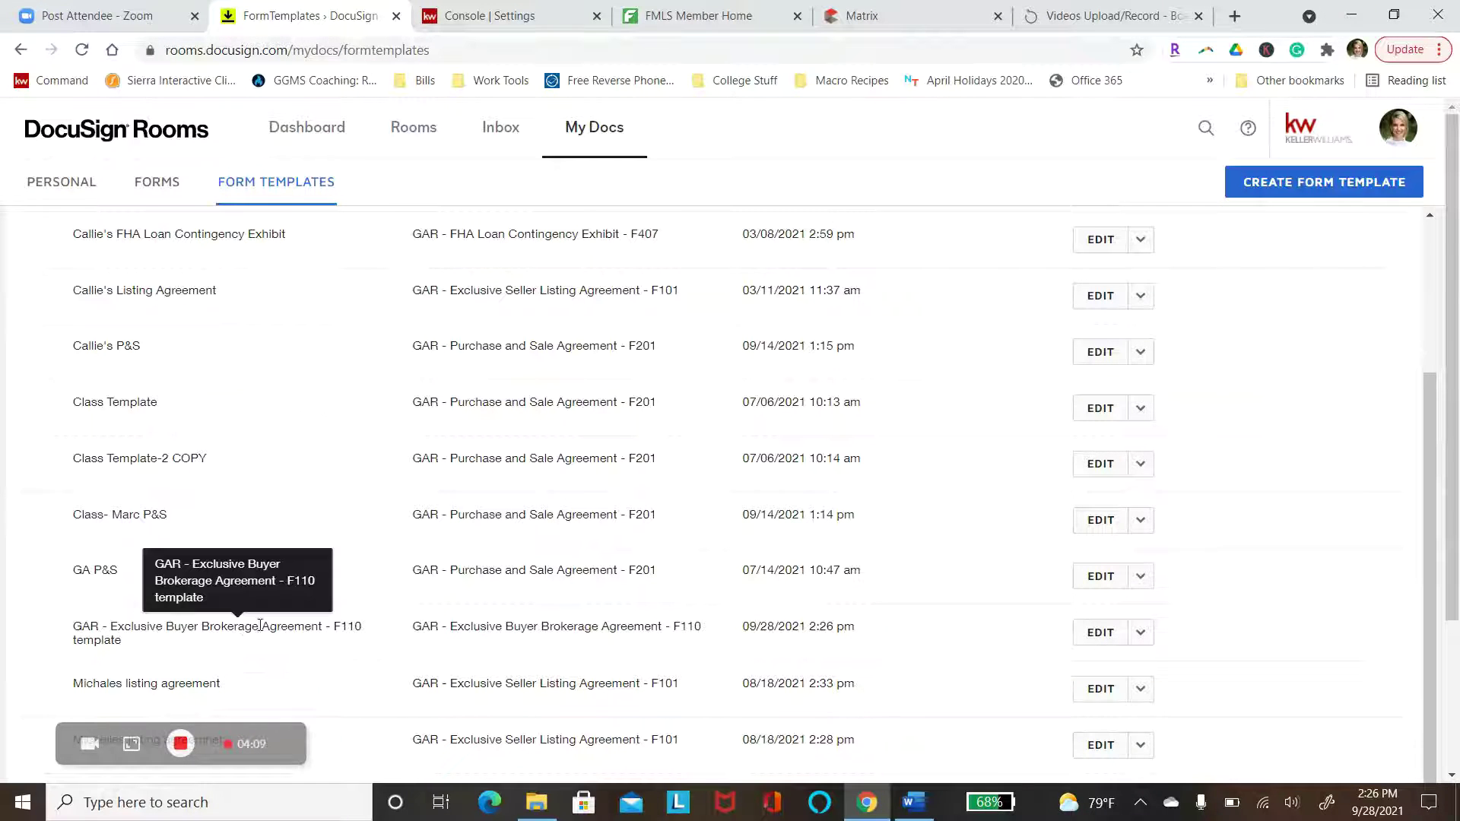
left_click(1090, 643)
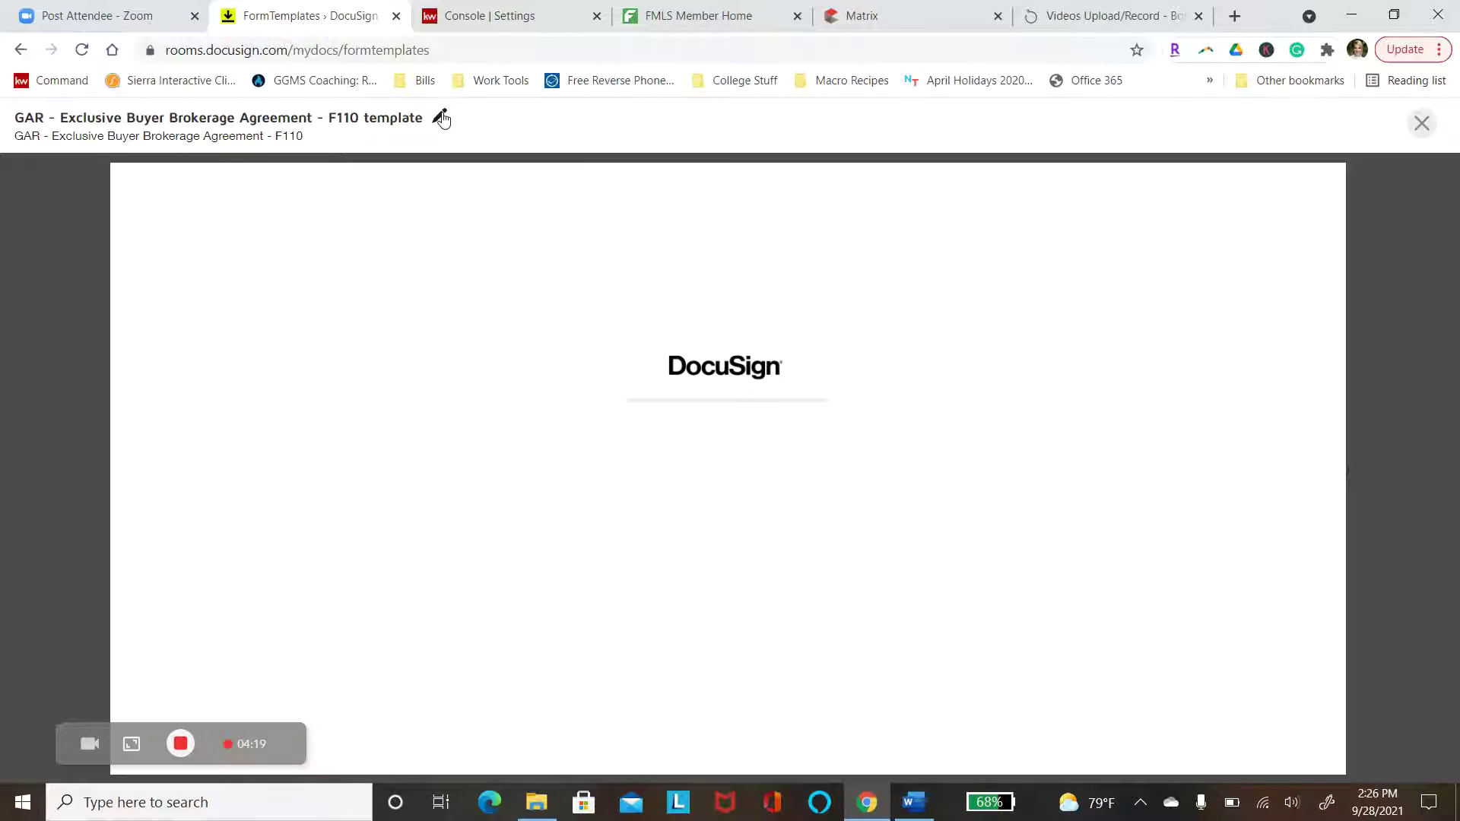
Change the template title to 'BBA- Class Video', confirm it, and save and close
left_click(440, 118)
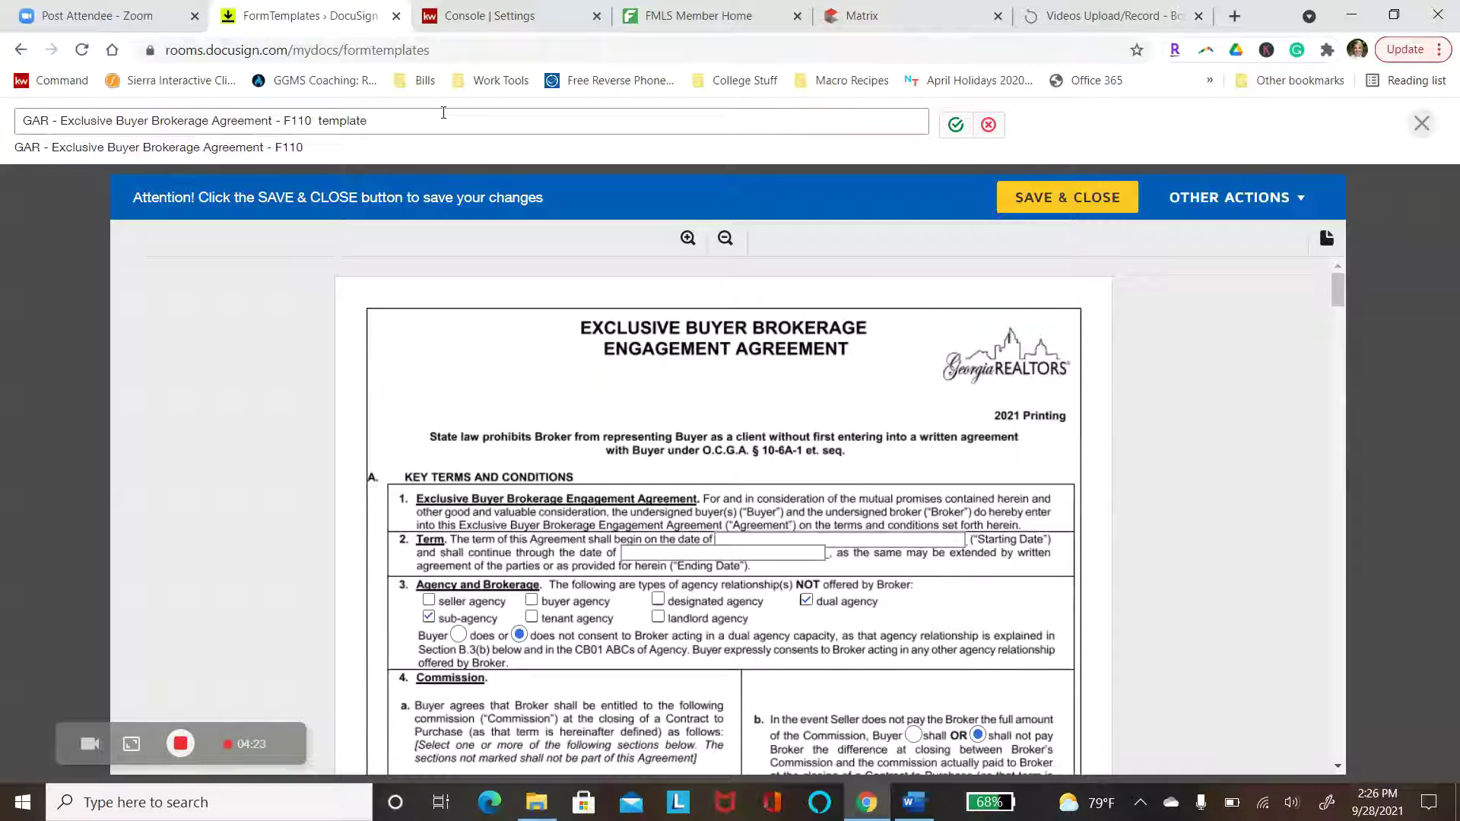
left_click(443, 113)
key("BackSpace")
key("BackSpace")
key("BackSpace")
key("BackSpace")
key("BackSpace")
key("BackSpace")
key("BackSpace")
key("BackSpace")
key("BackSpace")
key("BackSpace")
key("BackSpace")
key("BackSpace")
key("BackSpace")
key("BackSpace")
key("BackSpace")
key("BackSpace")
key("BackSpace")
key("BackSpace")
key("BackSpace")
key("BackSpace")
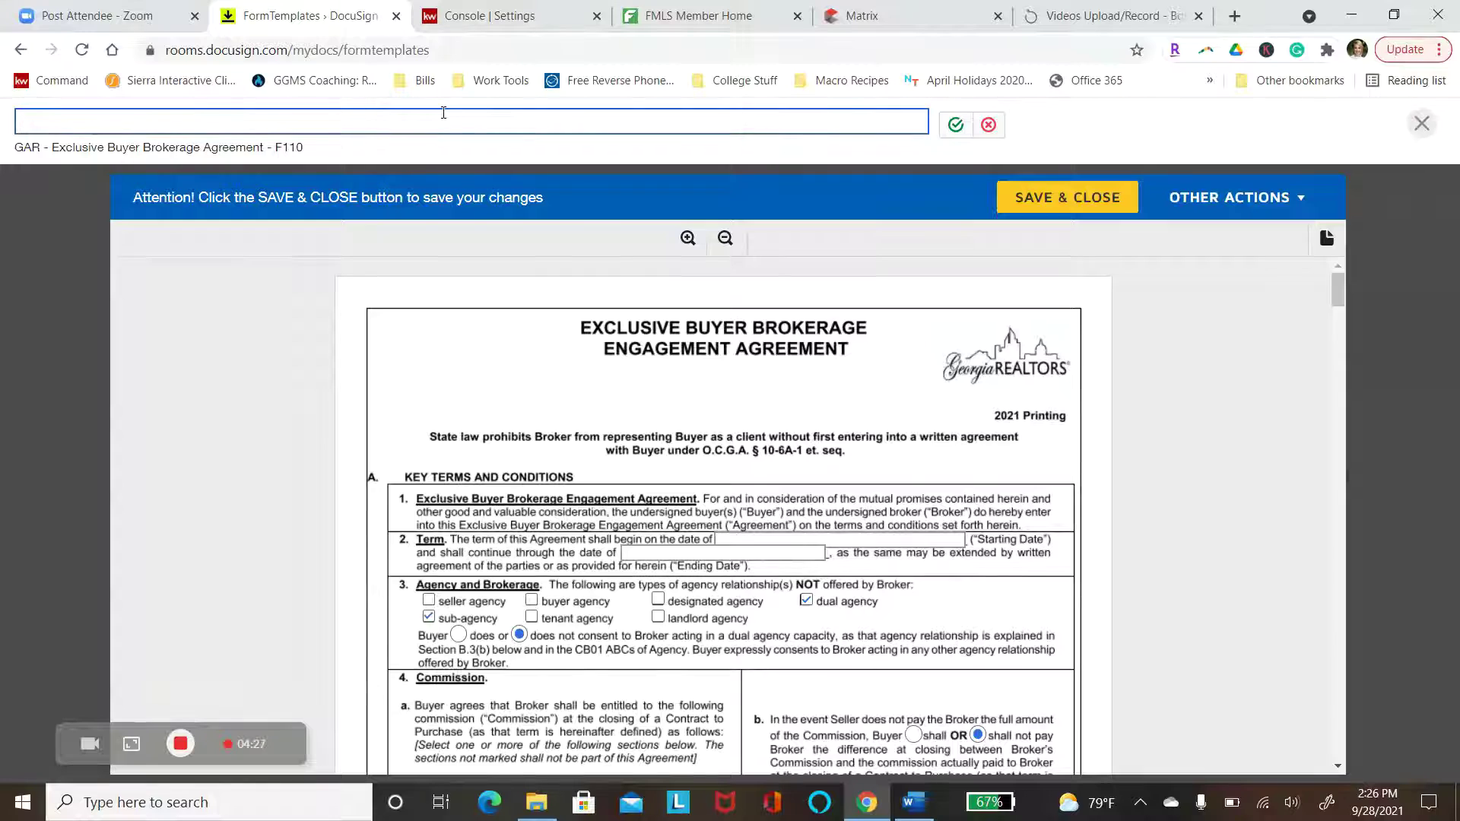
type("BBA- Clas")
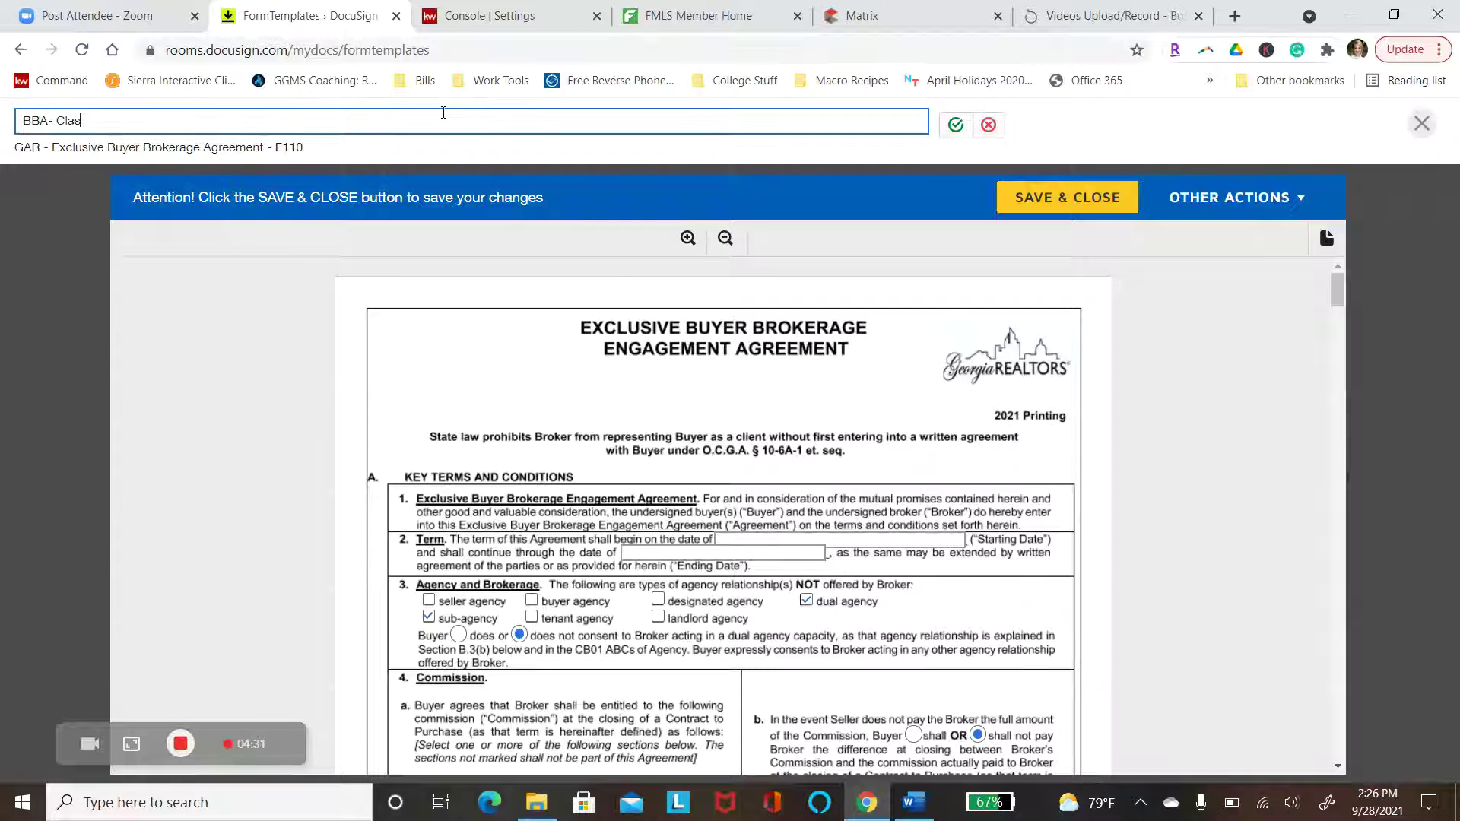
type("s Video")
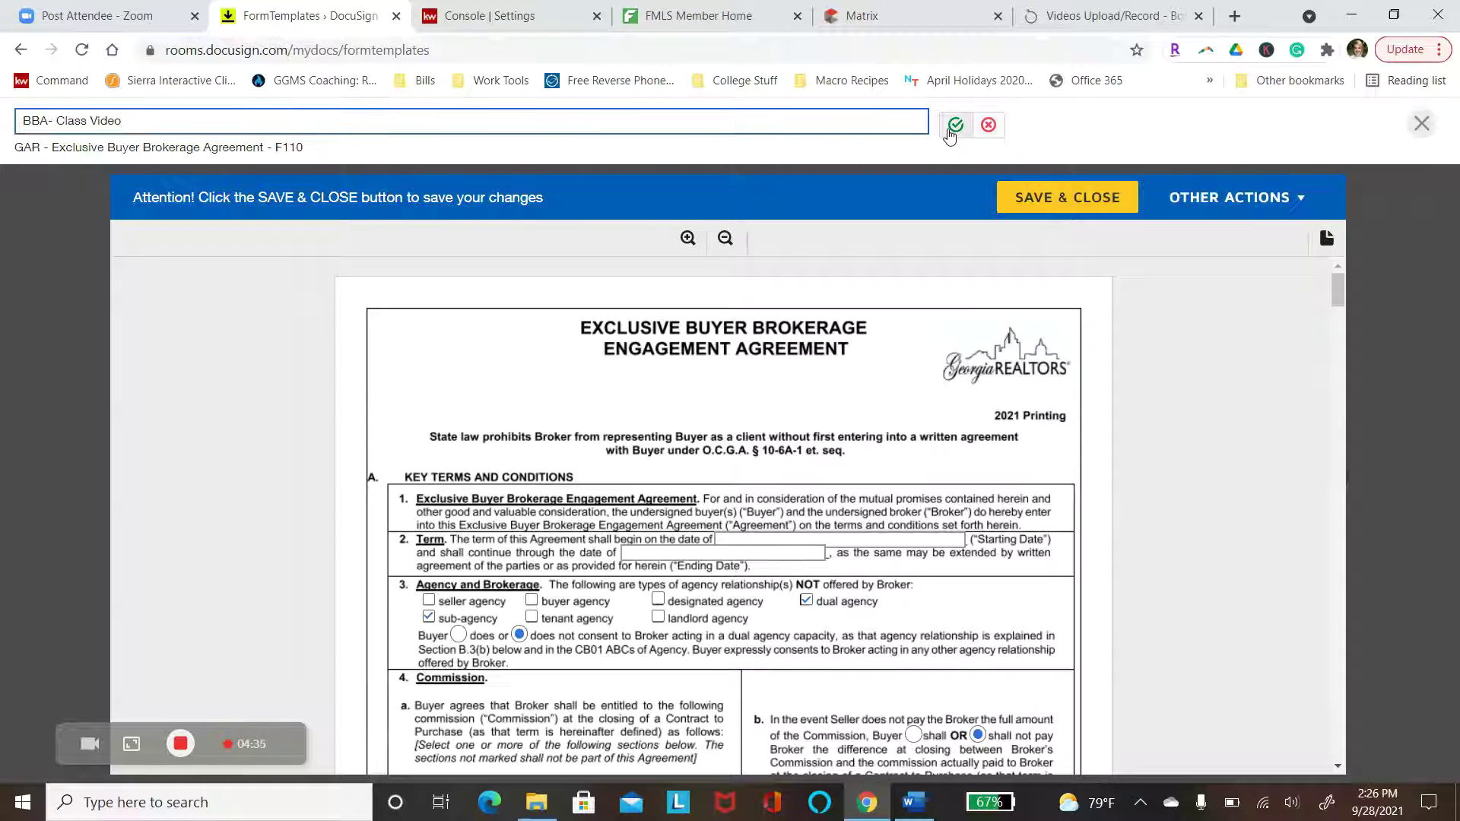
left_click(955, 126)
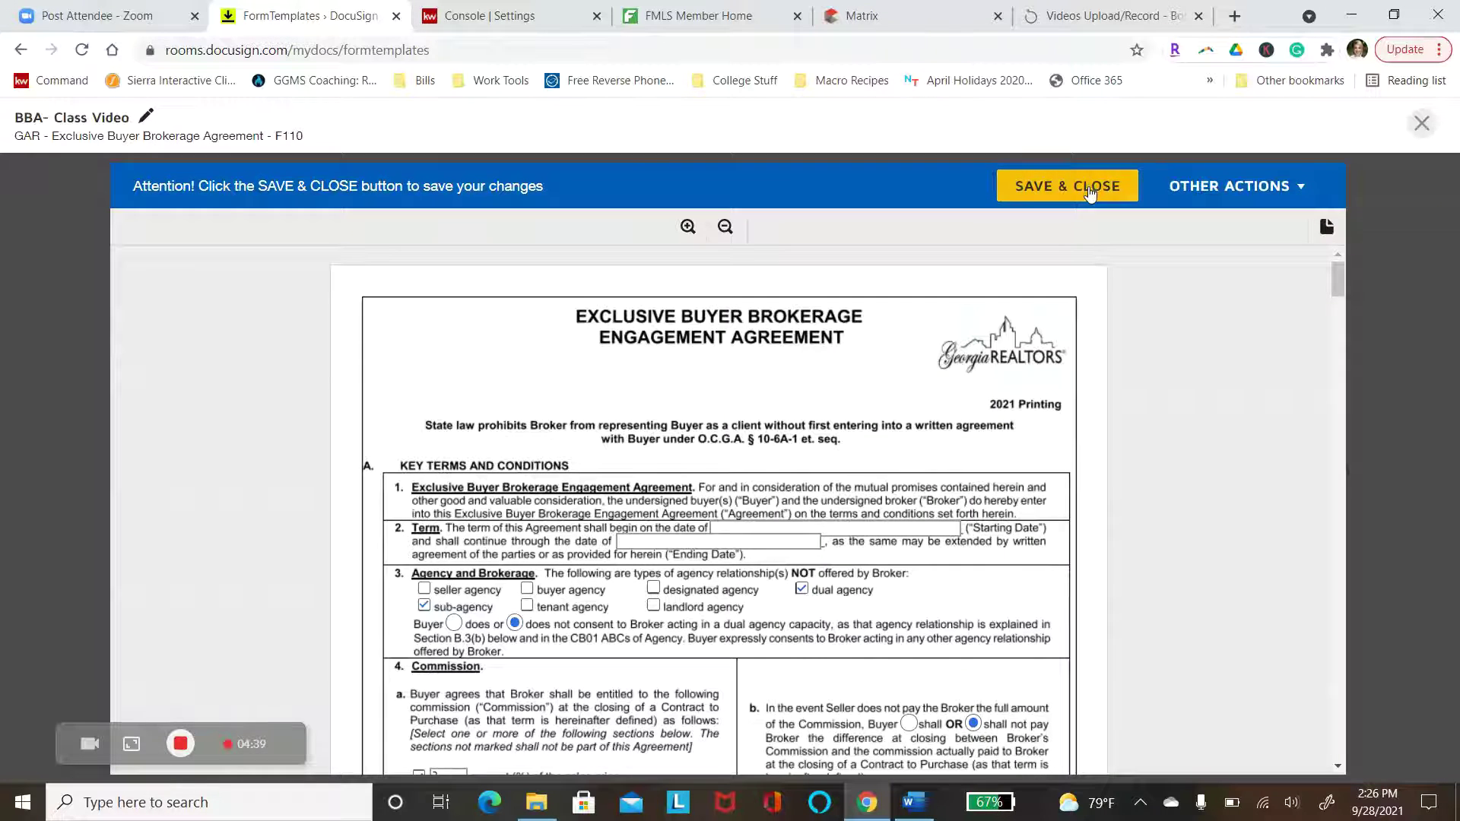
left_click(1090, 194)
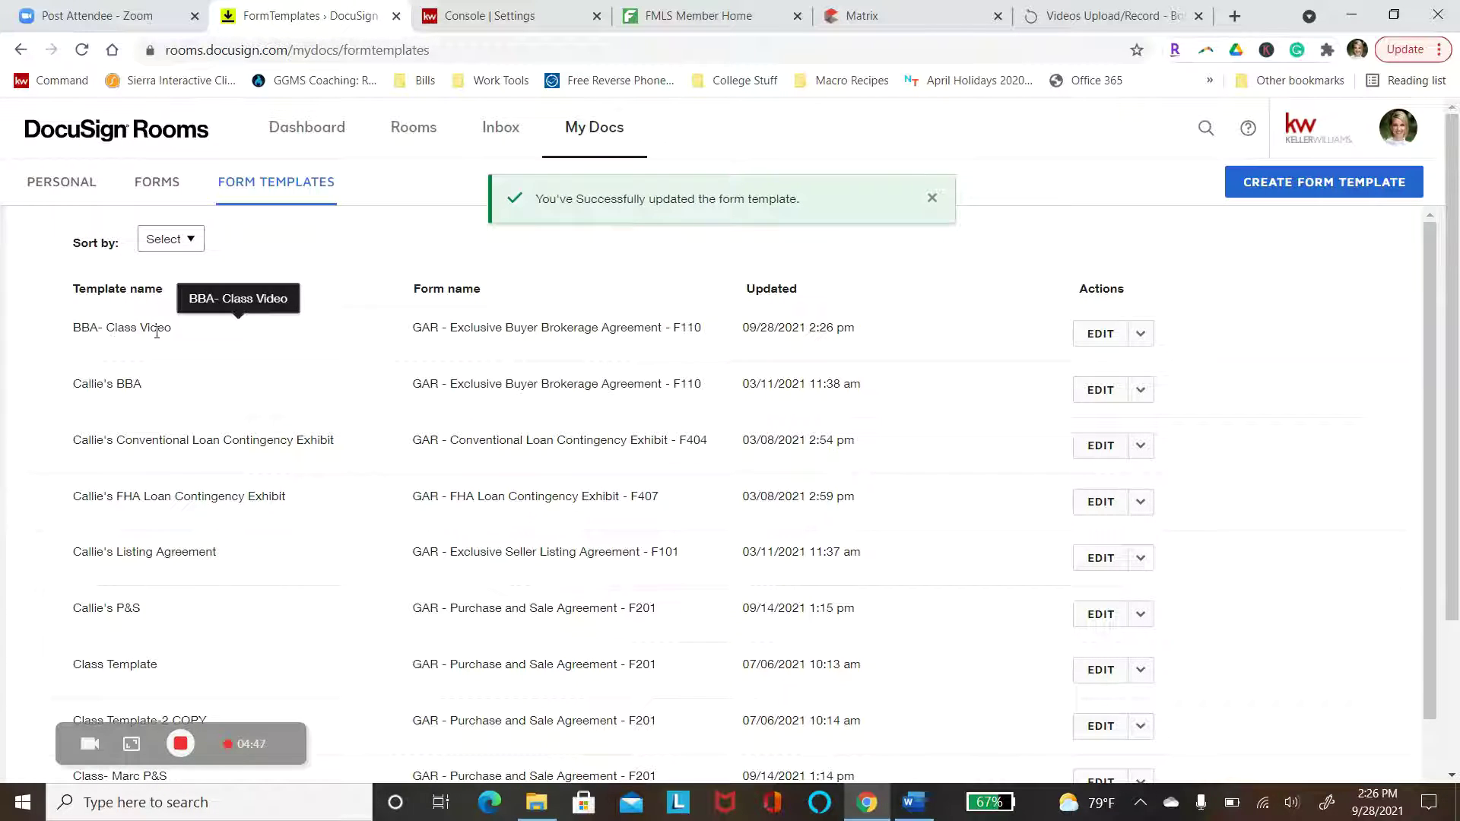
Check the copy/delete options for BBA- Class Video, then switch to the Rooms page
left_click(1141, 337)
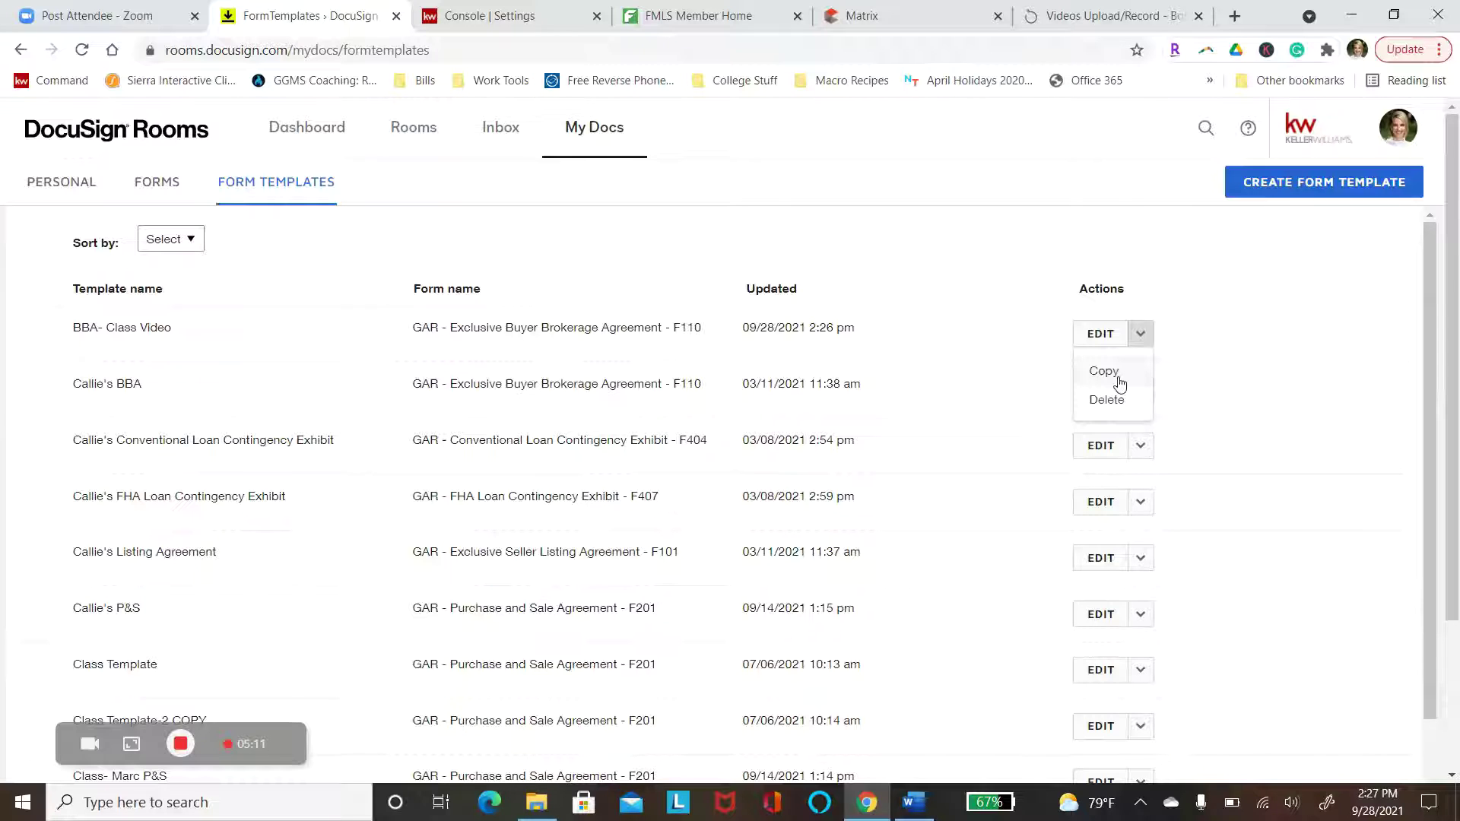
left_click(996, 265)
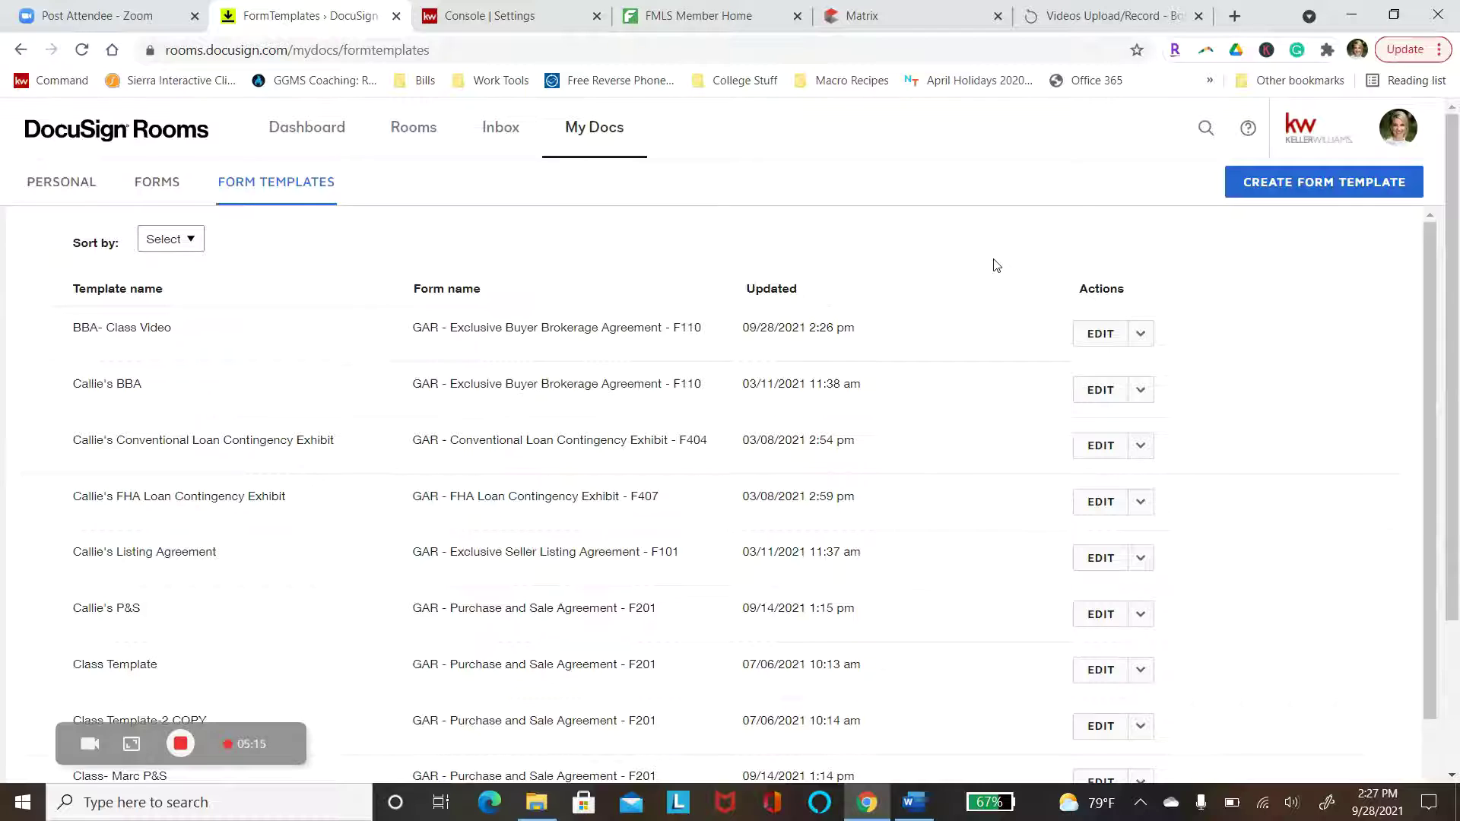
left_click(409, 145)
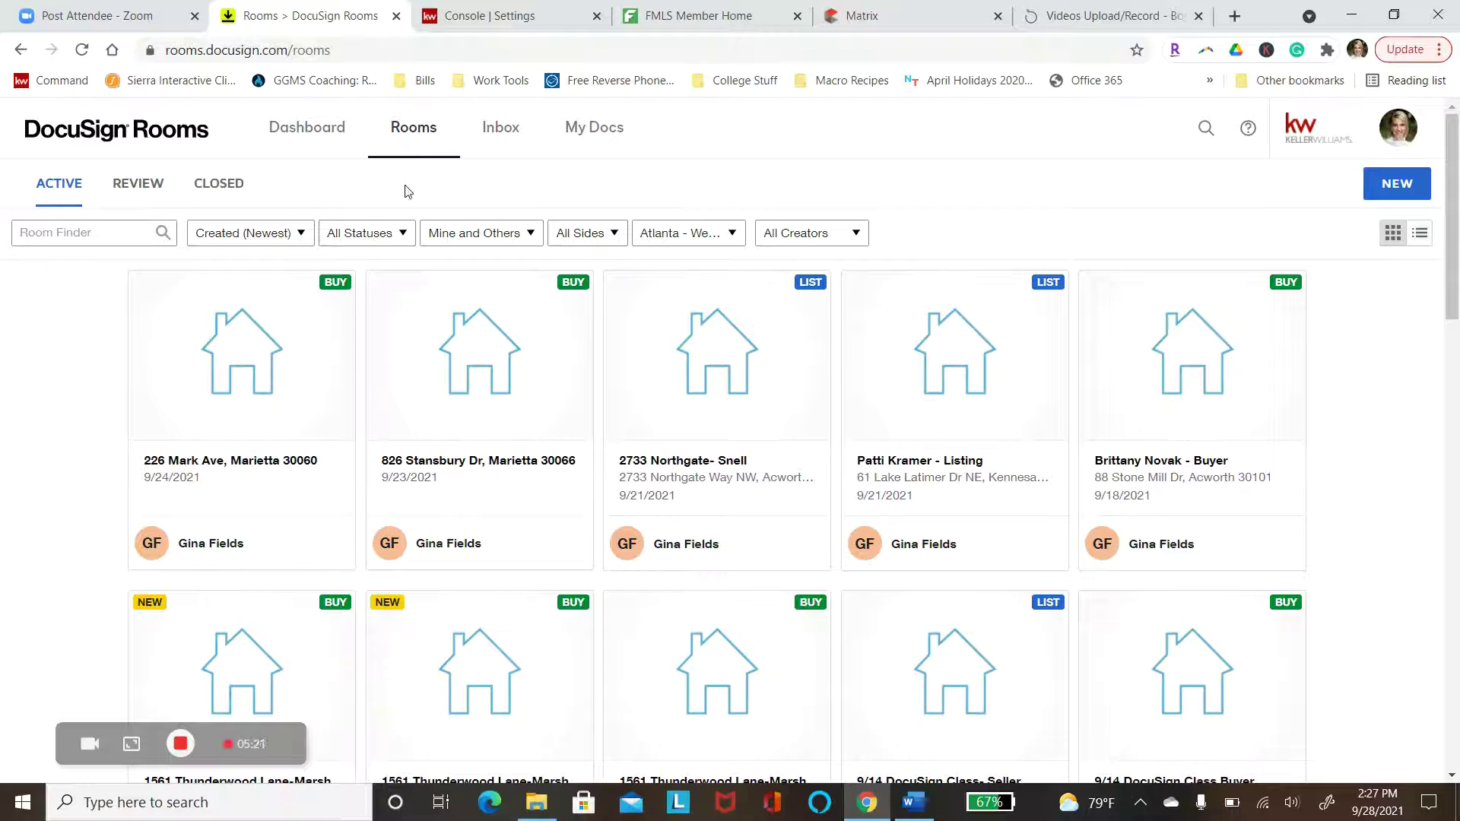
Open the 9/14 DocuSign Class Buyer room's Documents tab, after backing out of the Seller room
scroll(355, 499, "down", 3)
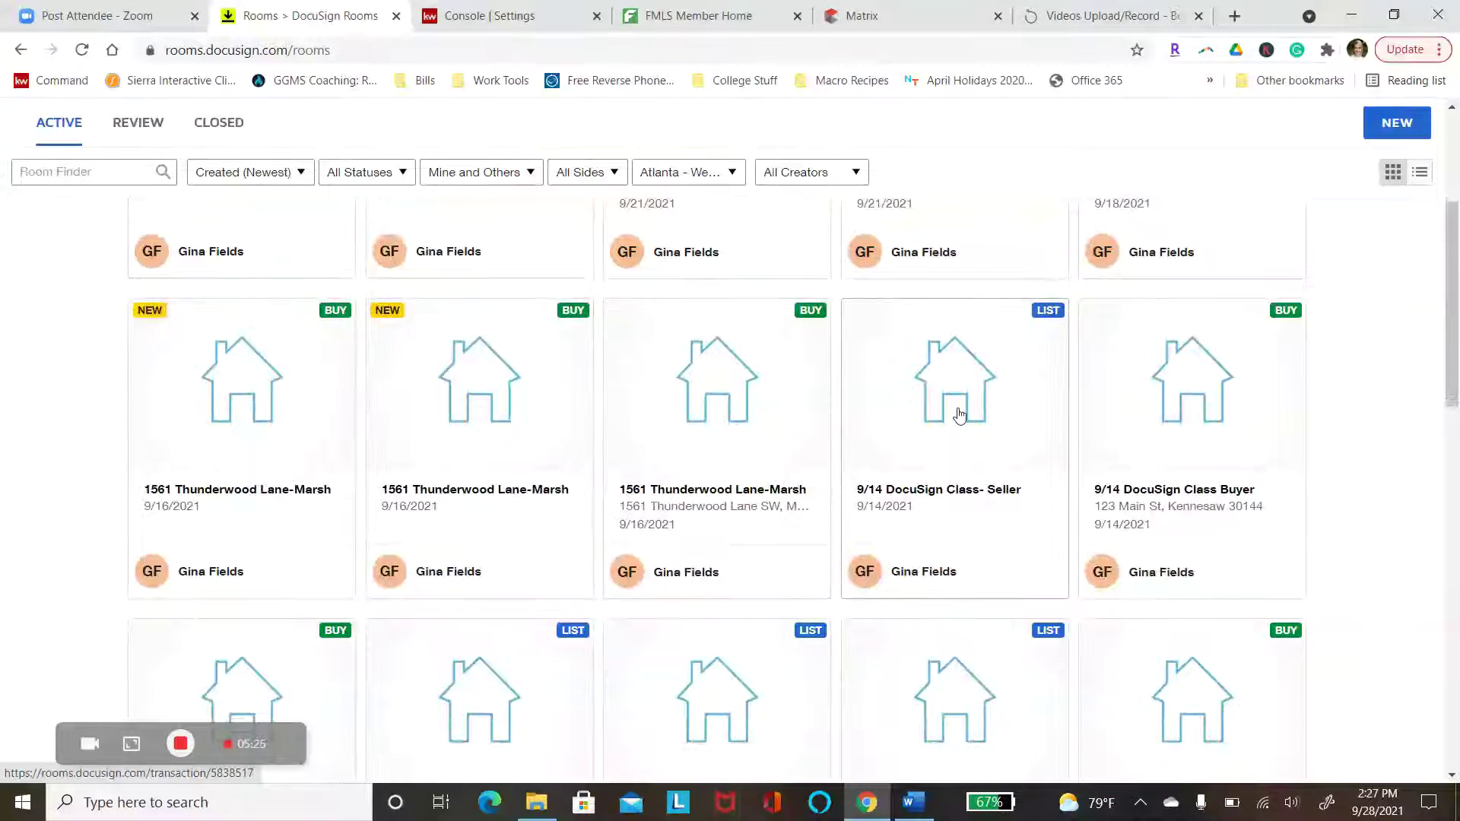
left_click(959, 415)
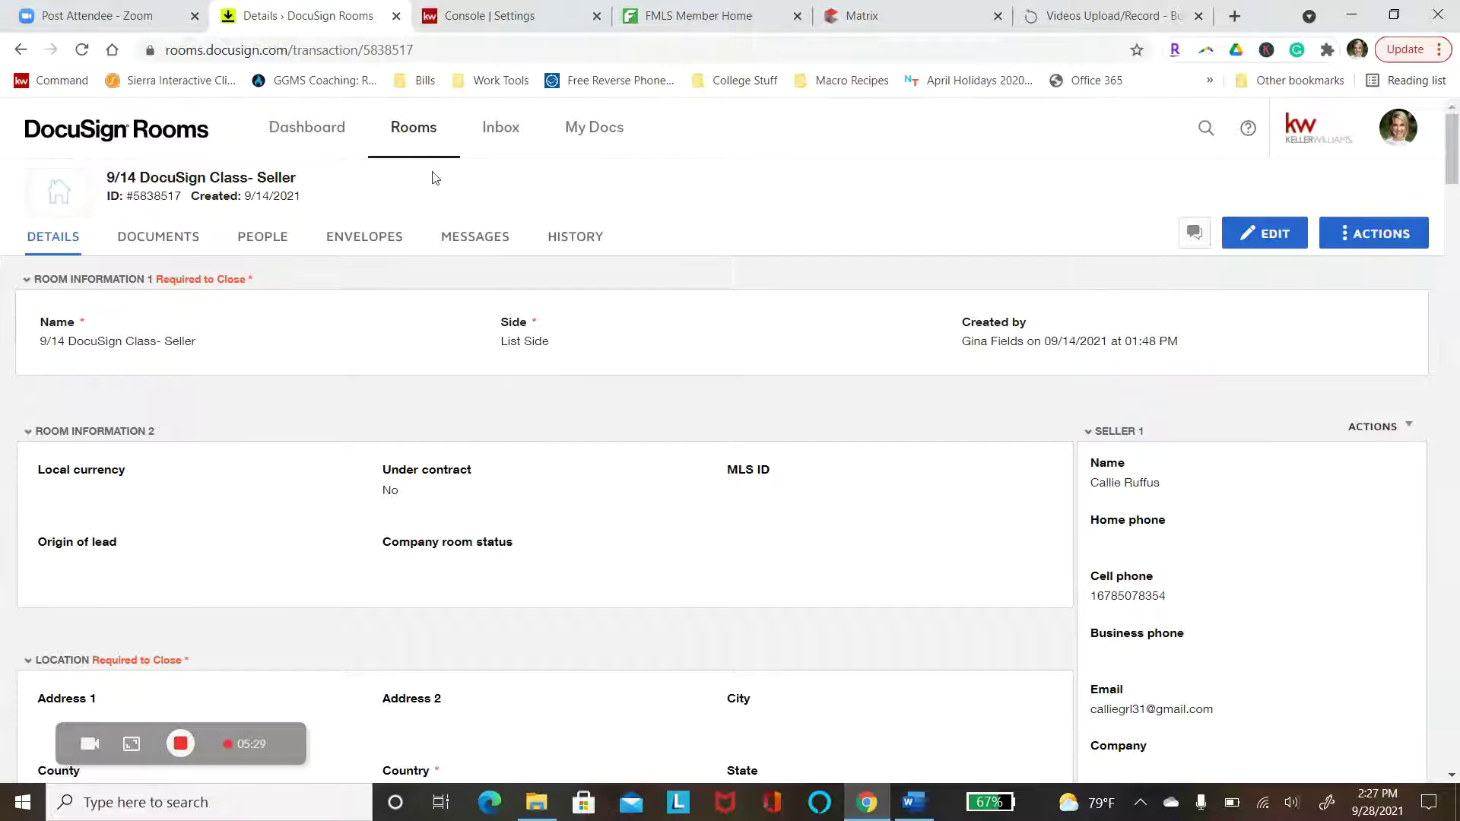
left_click(424, 144)
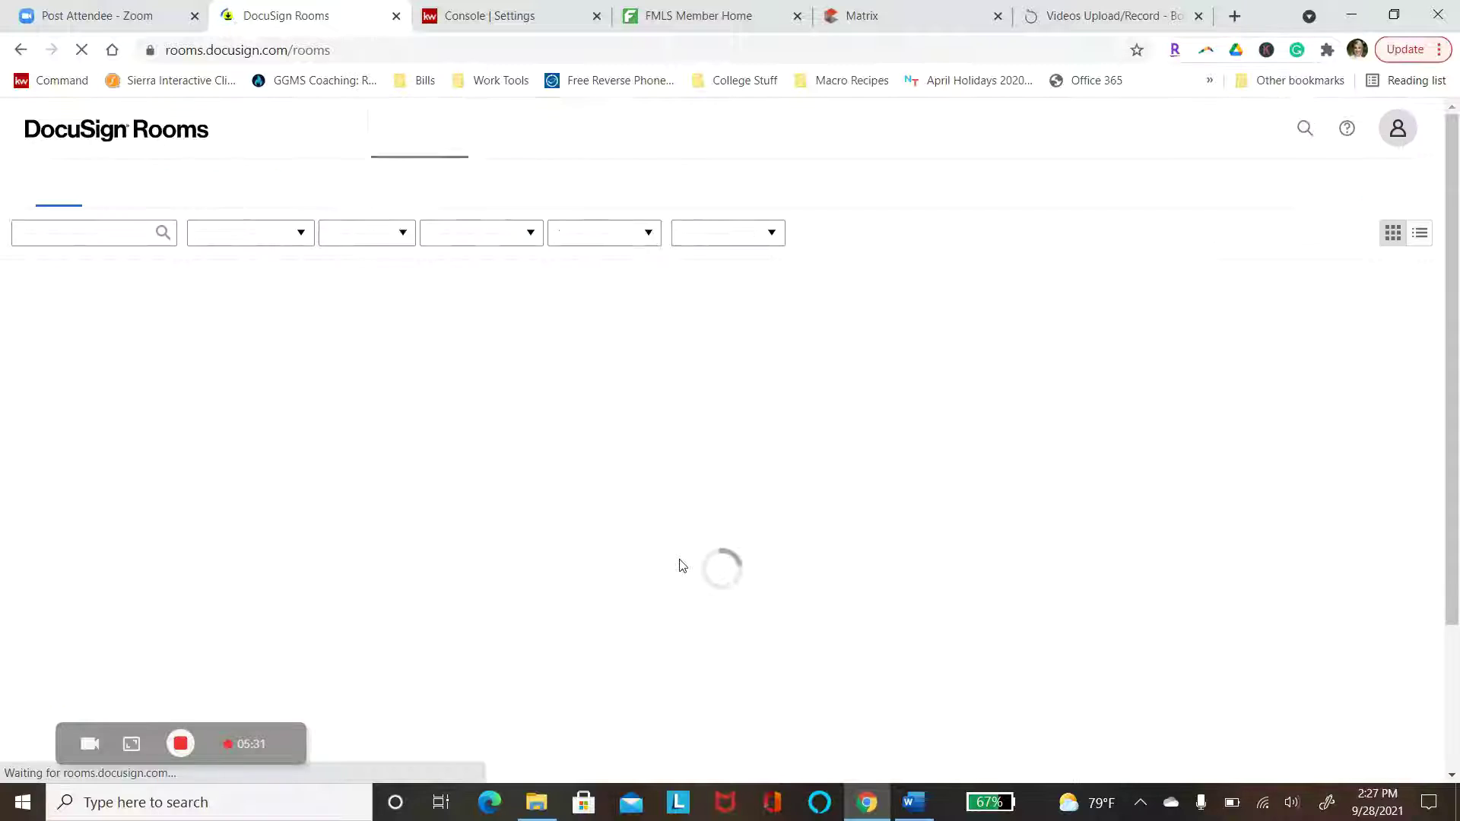
scroll(879, 642, "down", 4)
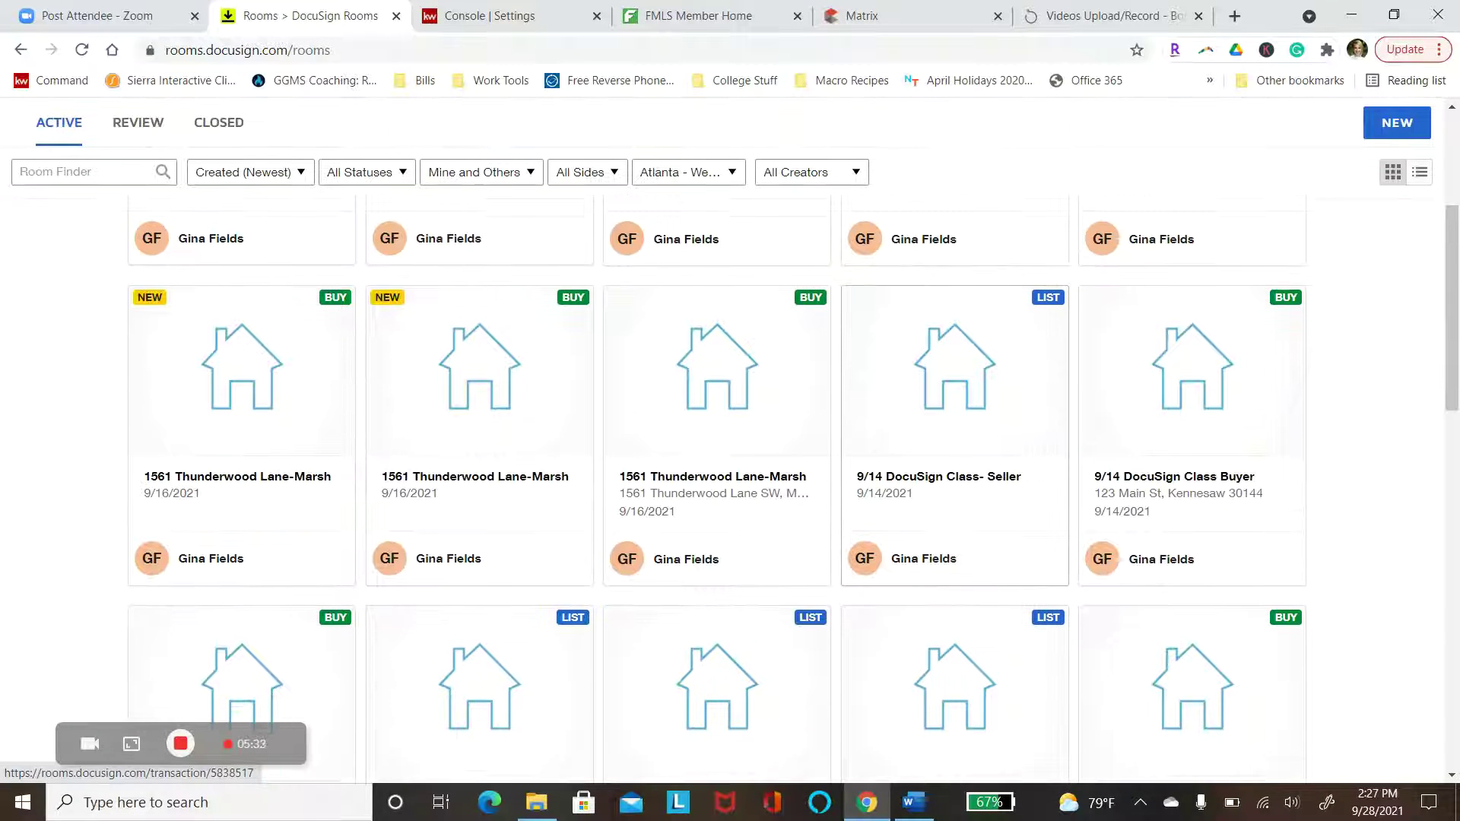
left_click(1215, 388)
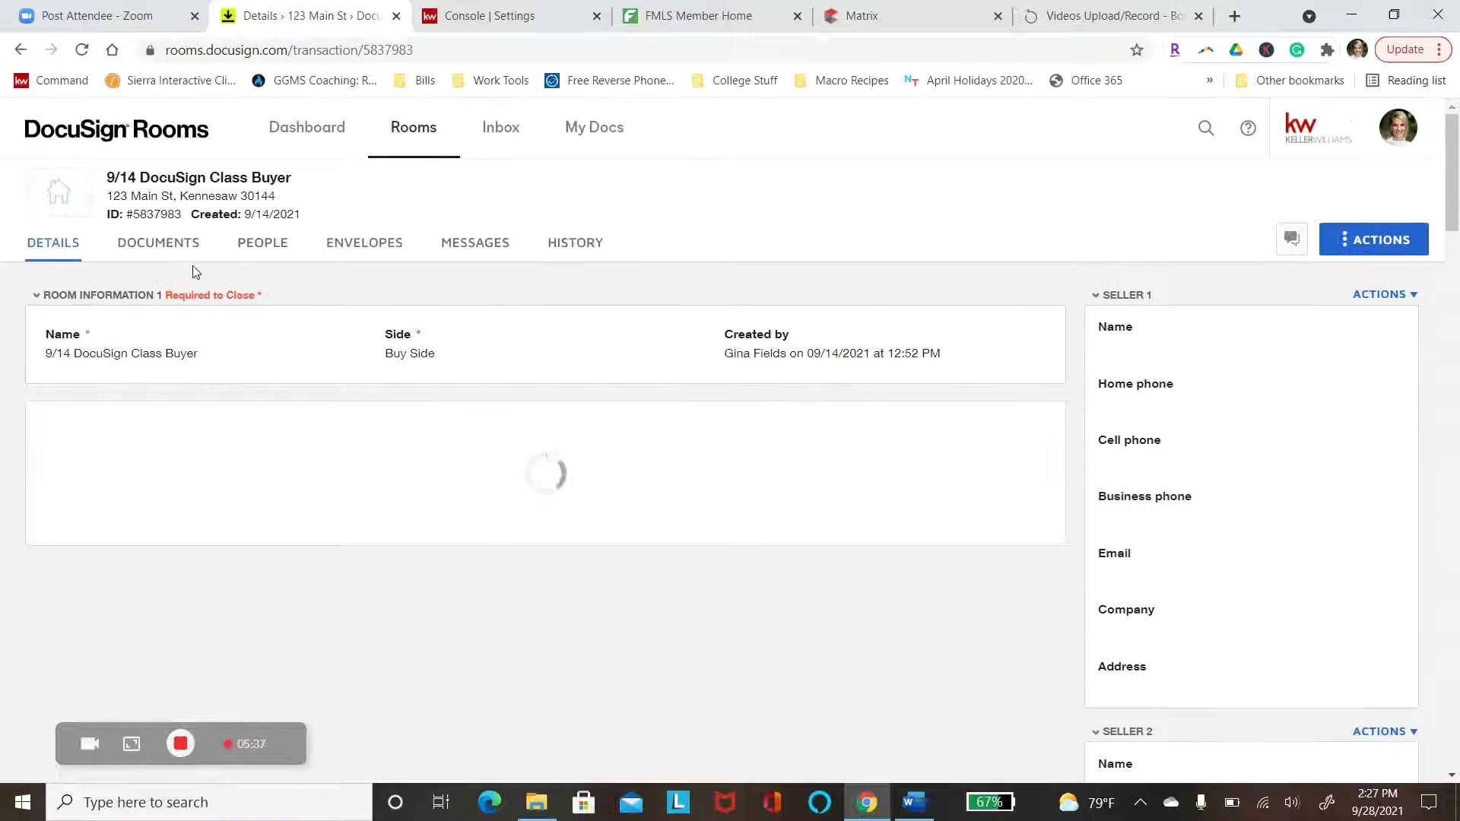
left_click(169, 251)
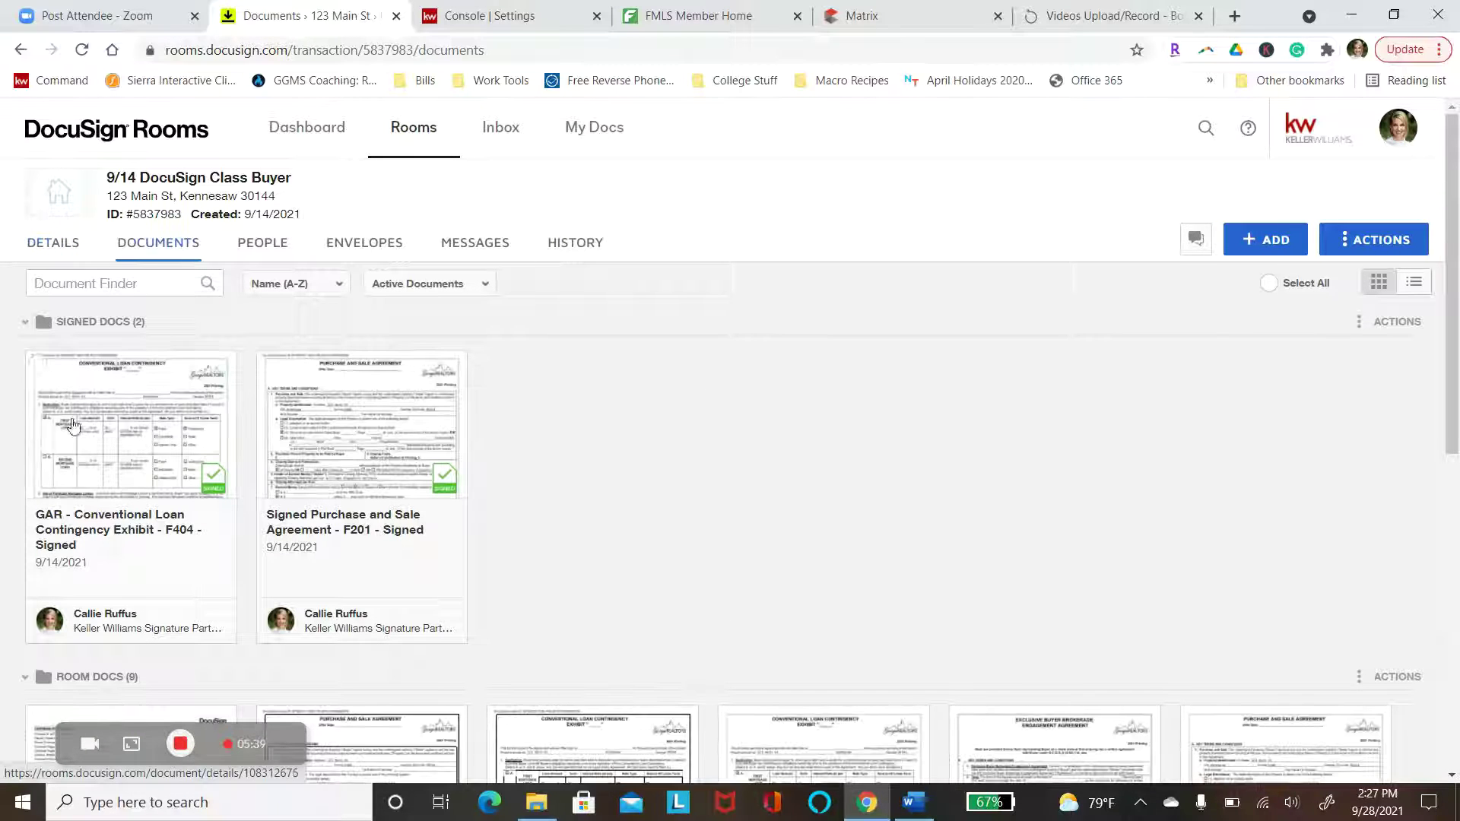
Apply the 'BBA- Class Video' form template to the room's Exclusive Buyer Brokerage Agreement F110
scroll(839, 426, "down", 7)
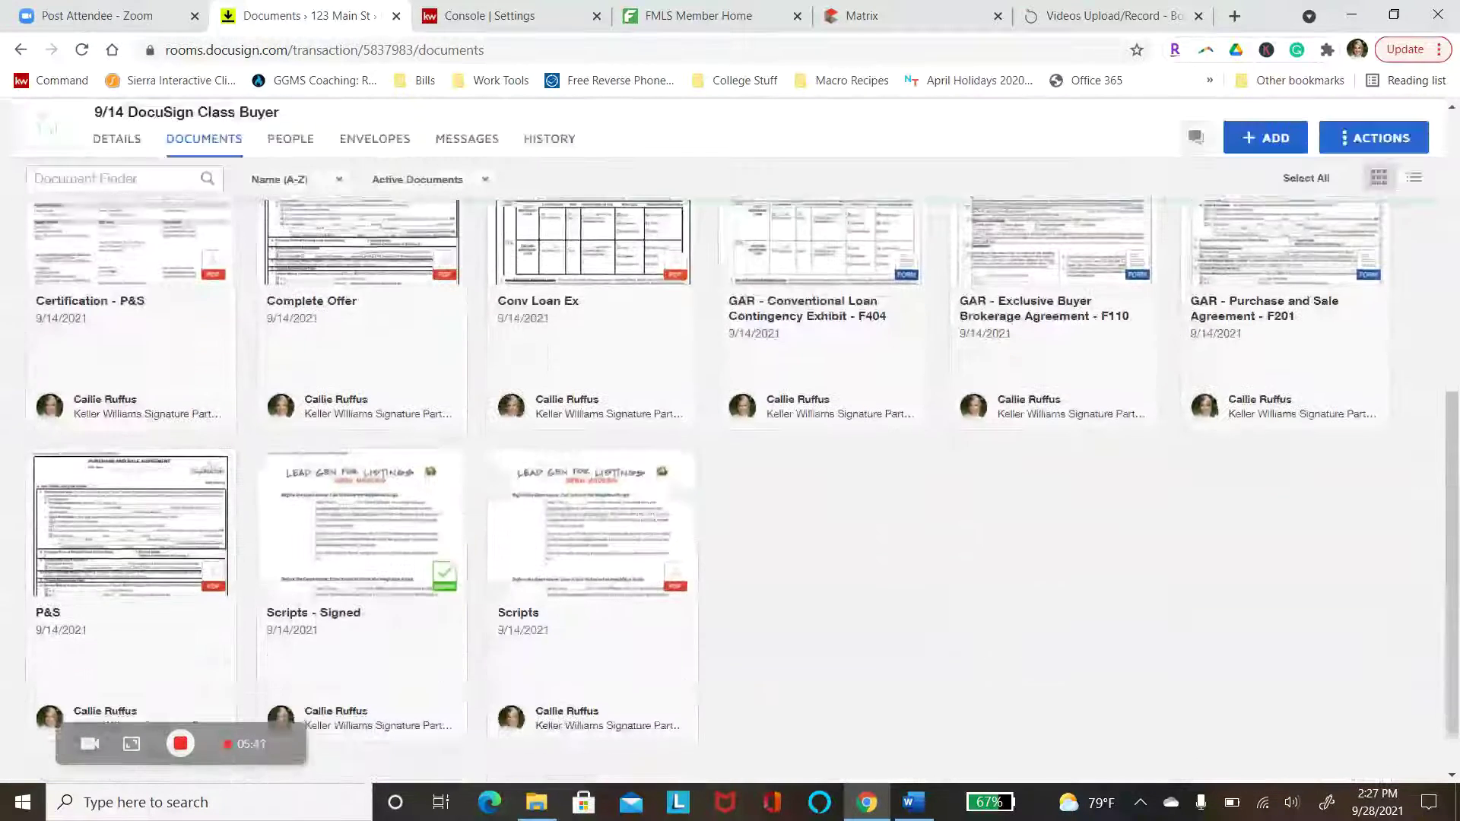
scroll(1045, 384, "up", 1)
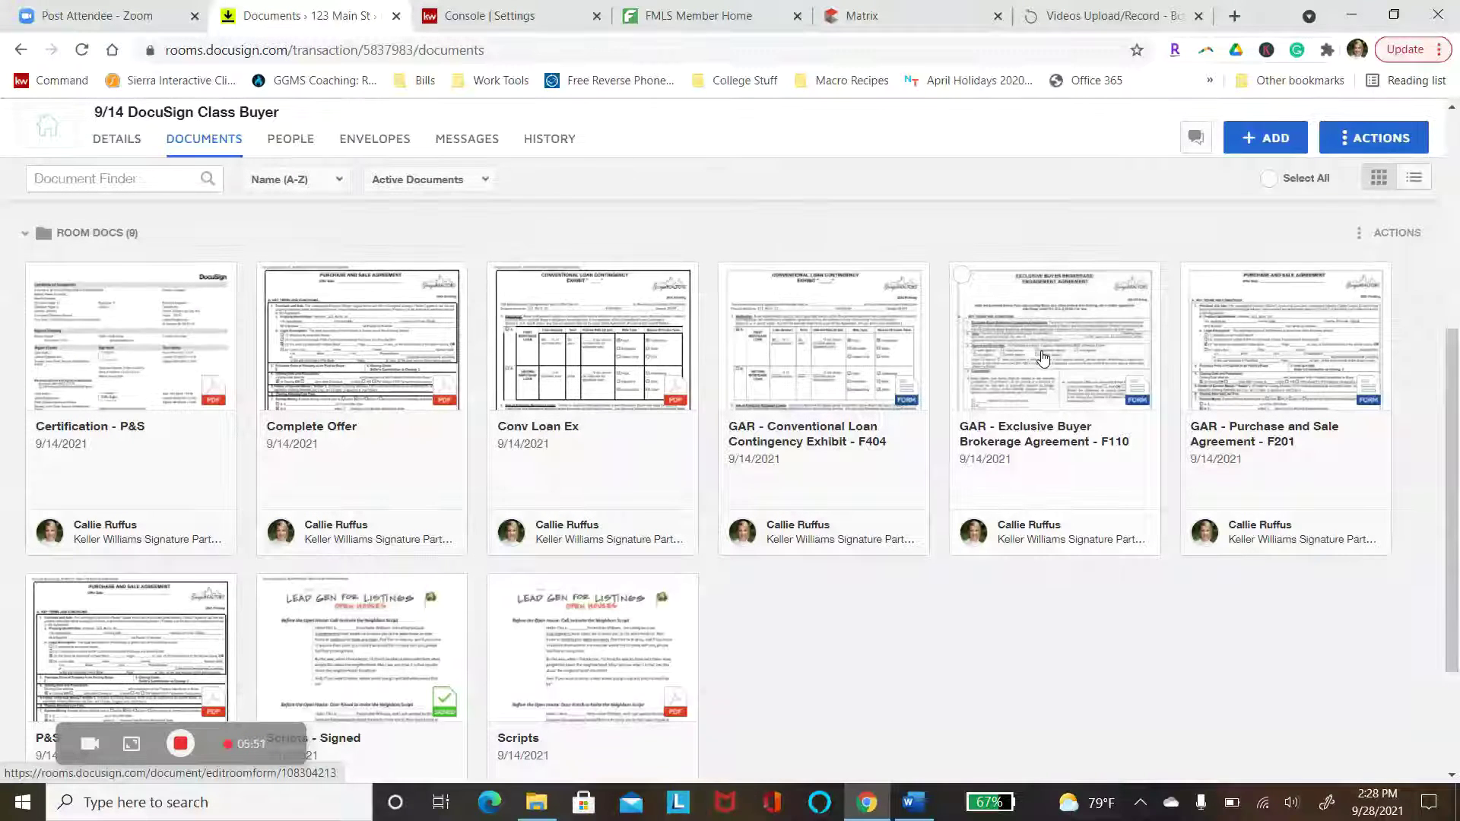
right_click(1043, 357)
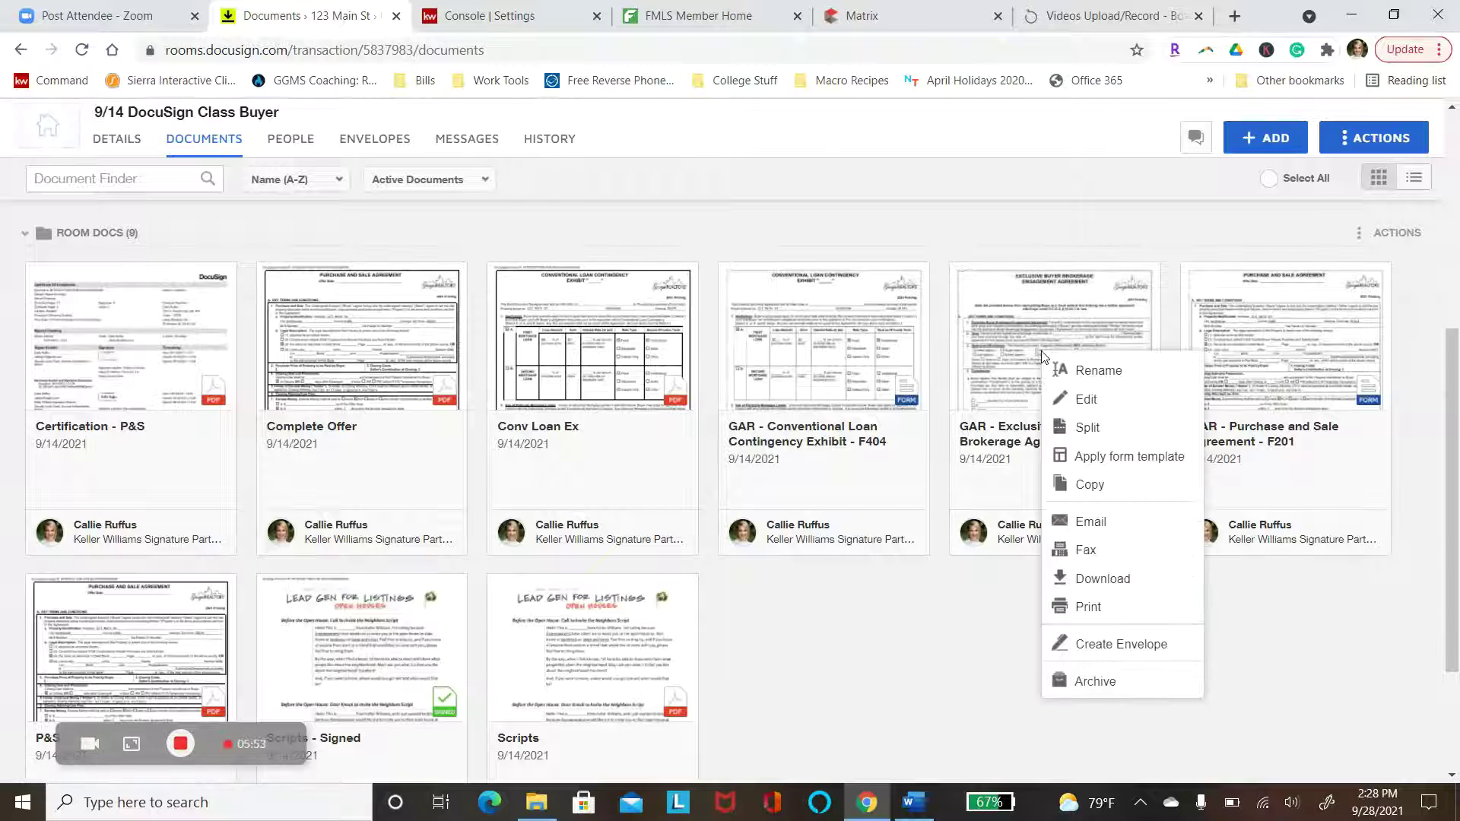
left_click(1105, 457)
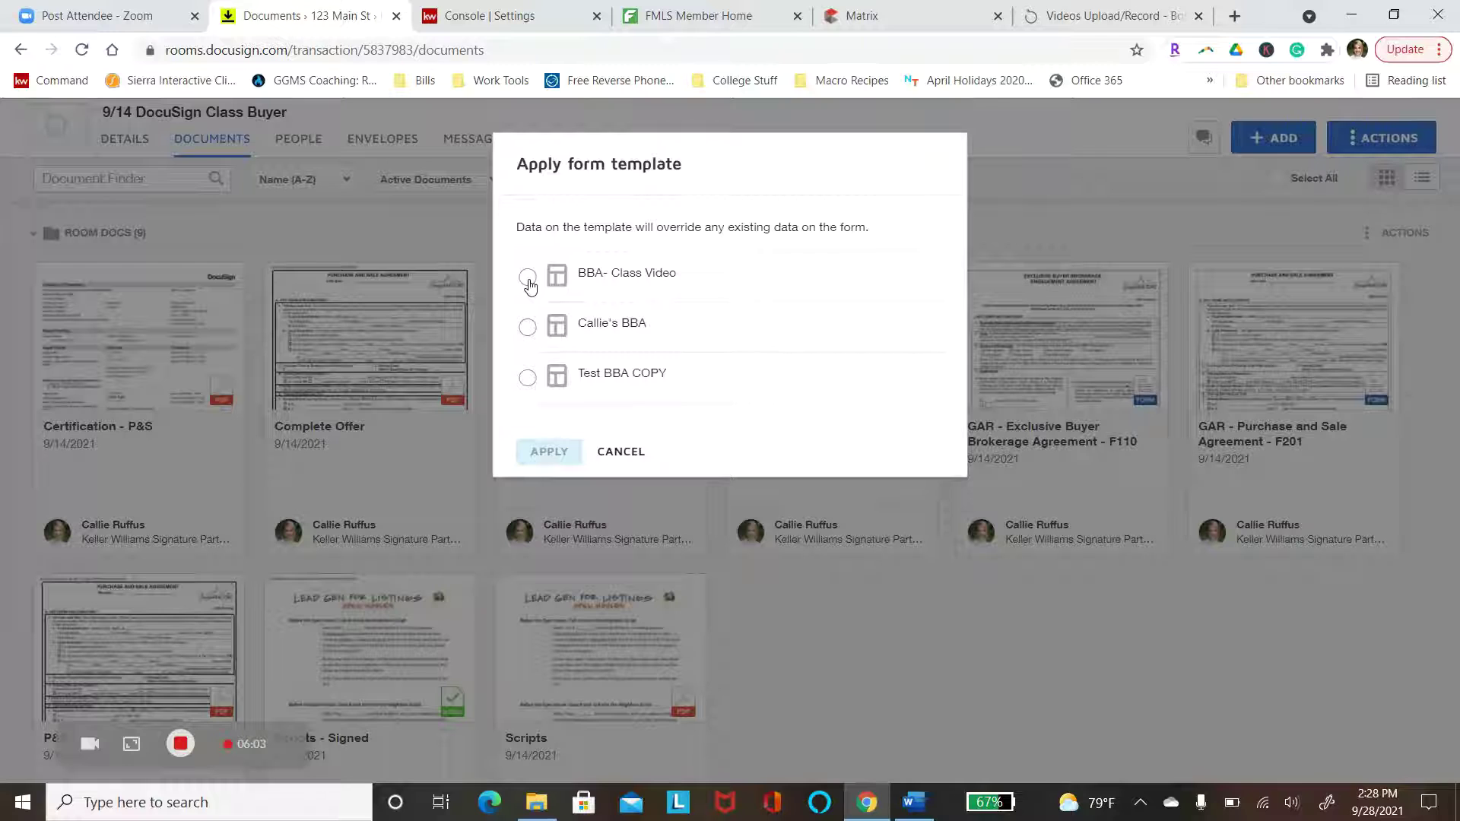
left_click(528, 278)
left_click(545, 453)
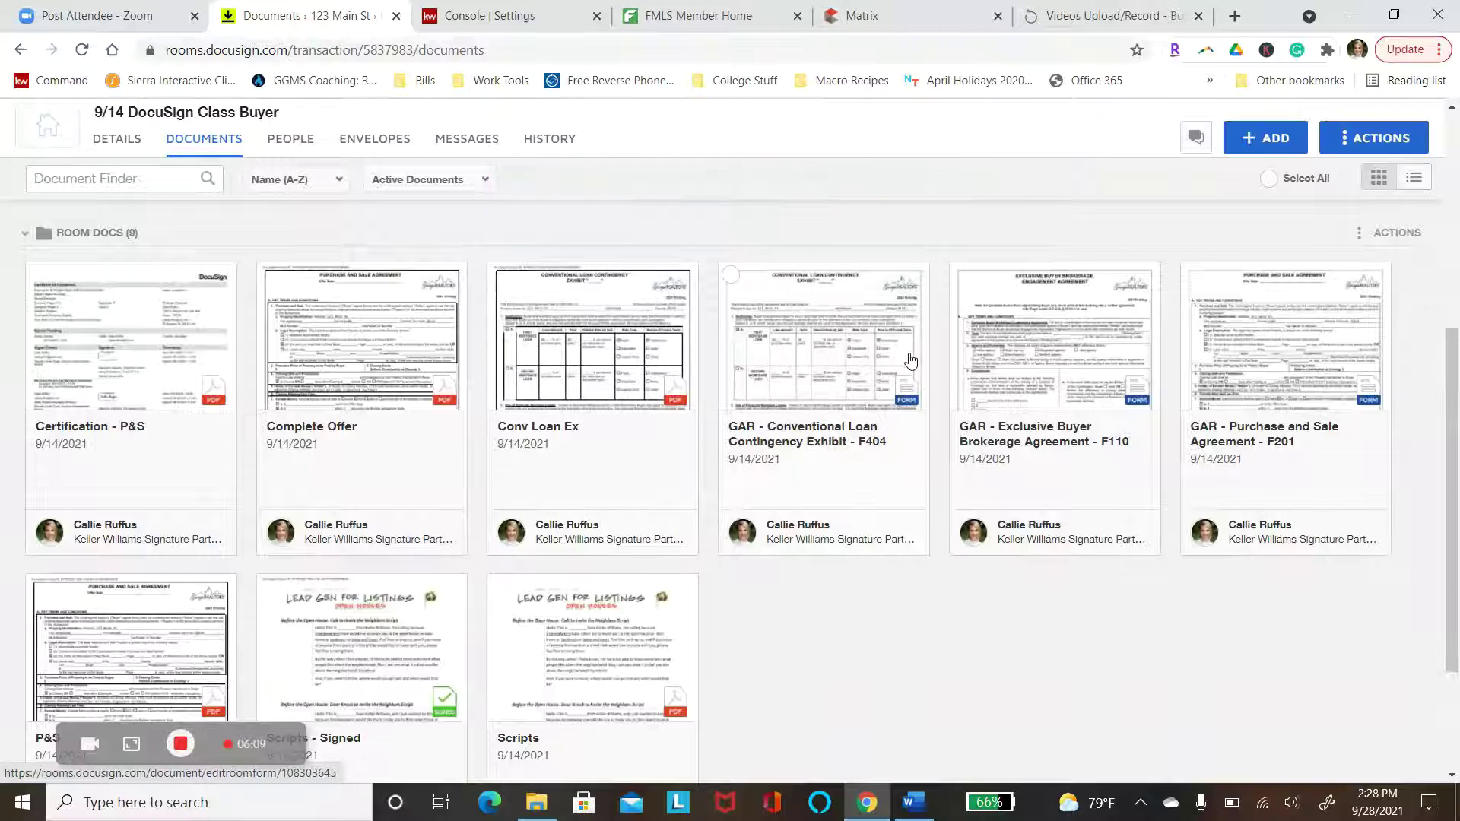
Open the Exclusive Buyer Brokerage Agreement F110 and change its commission from 3 to 2.5 percent
left_click(1053, 371)
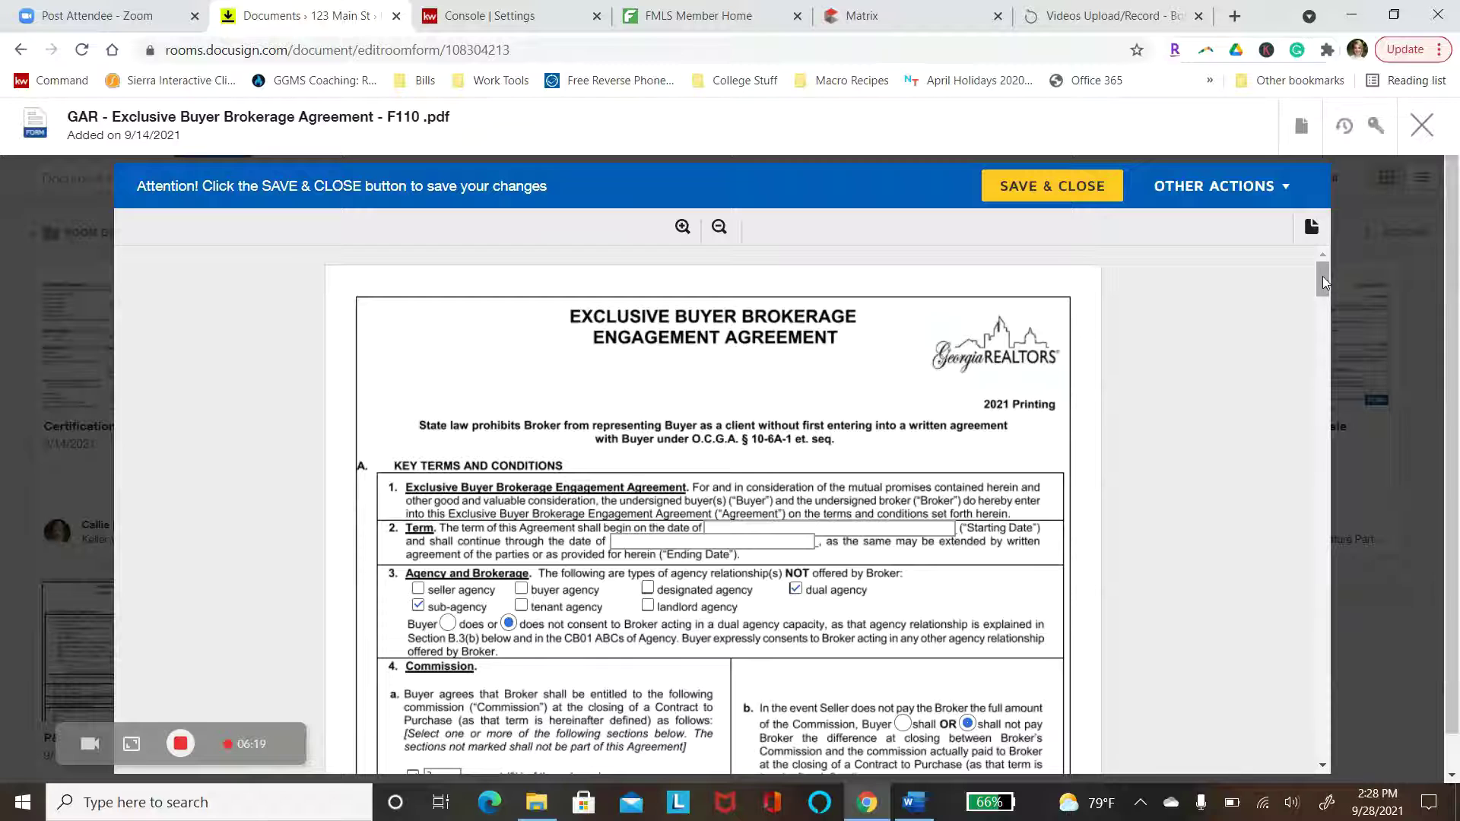
left_click_drag(1322, 277, 1326, 286)
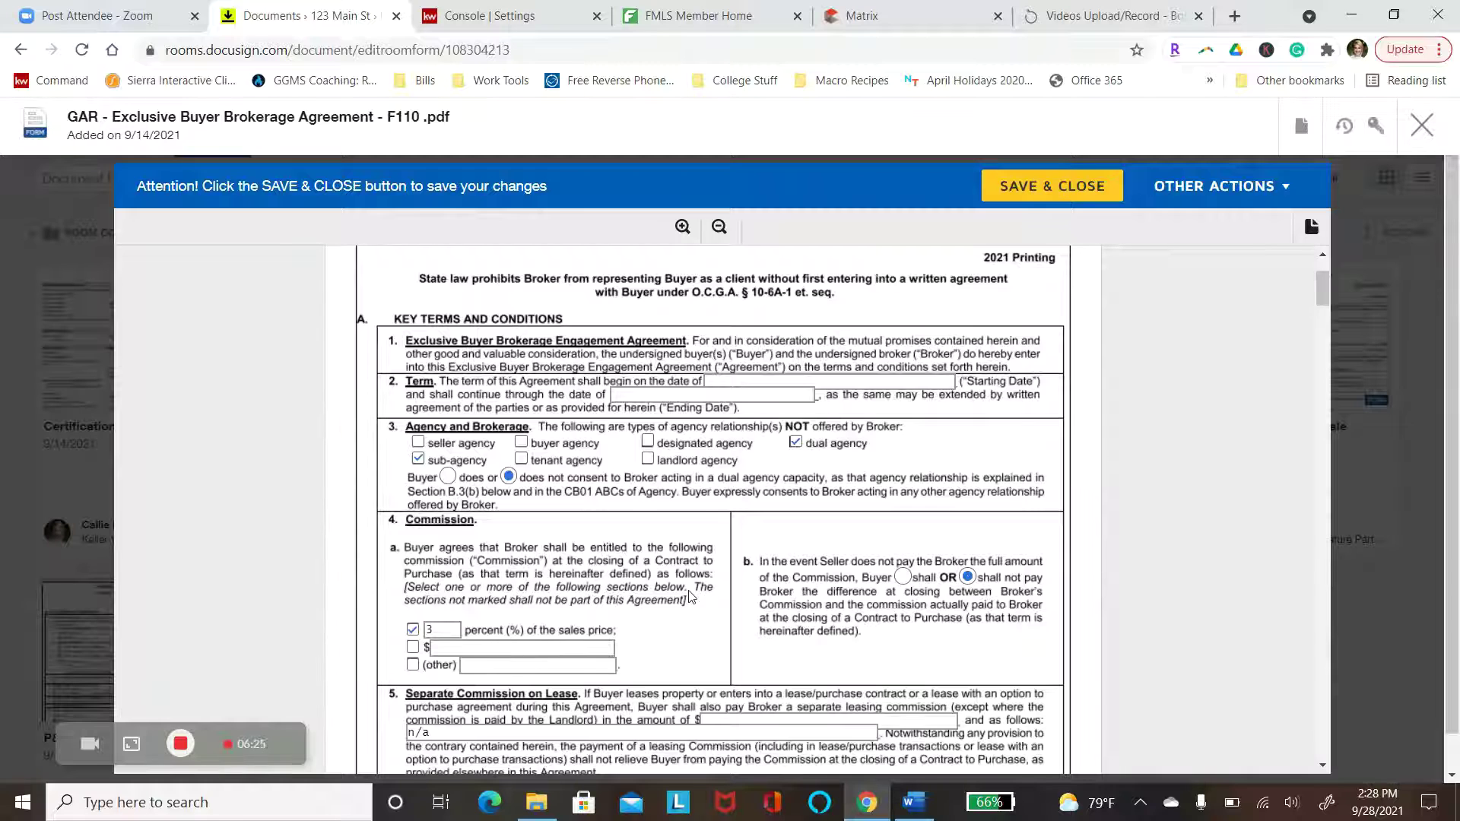
left_click(448, 636)
key("BackSpace")
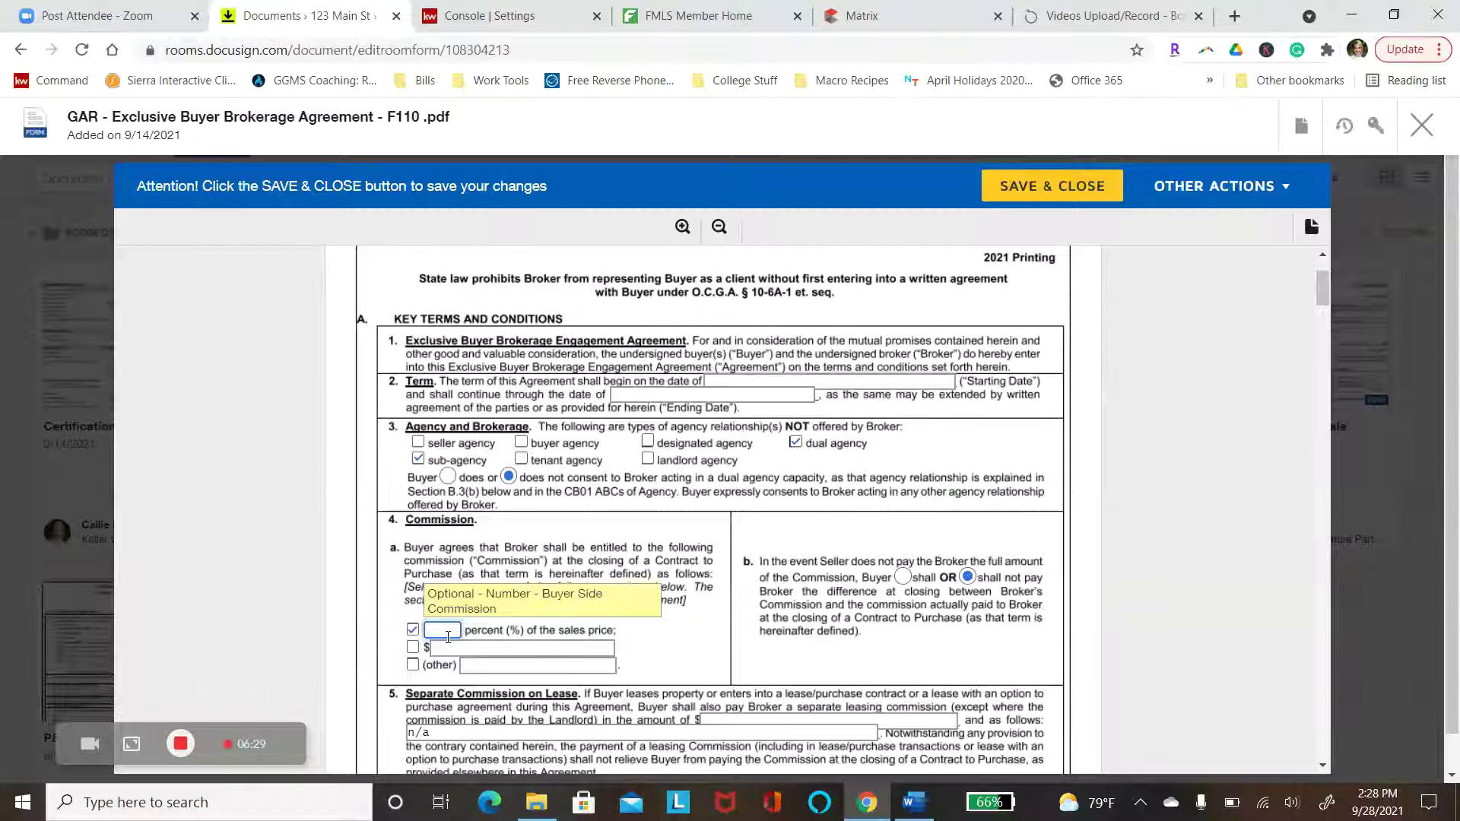
type("2.5")
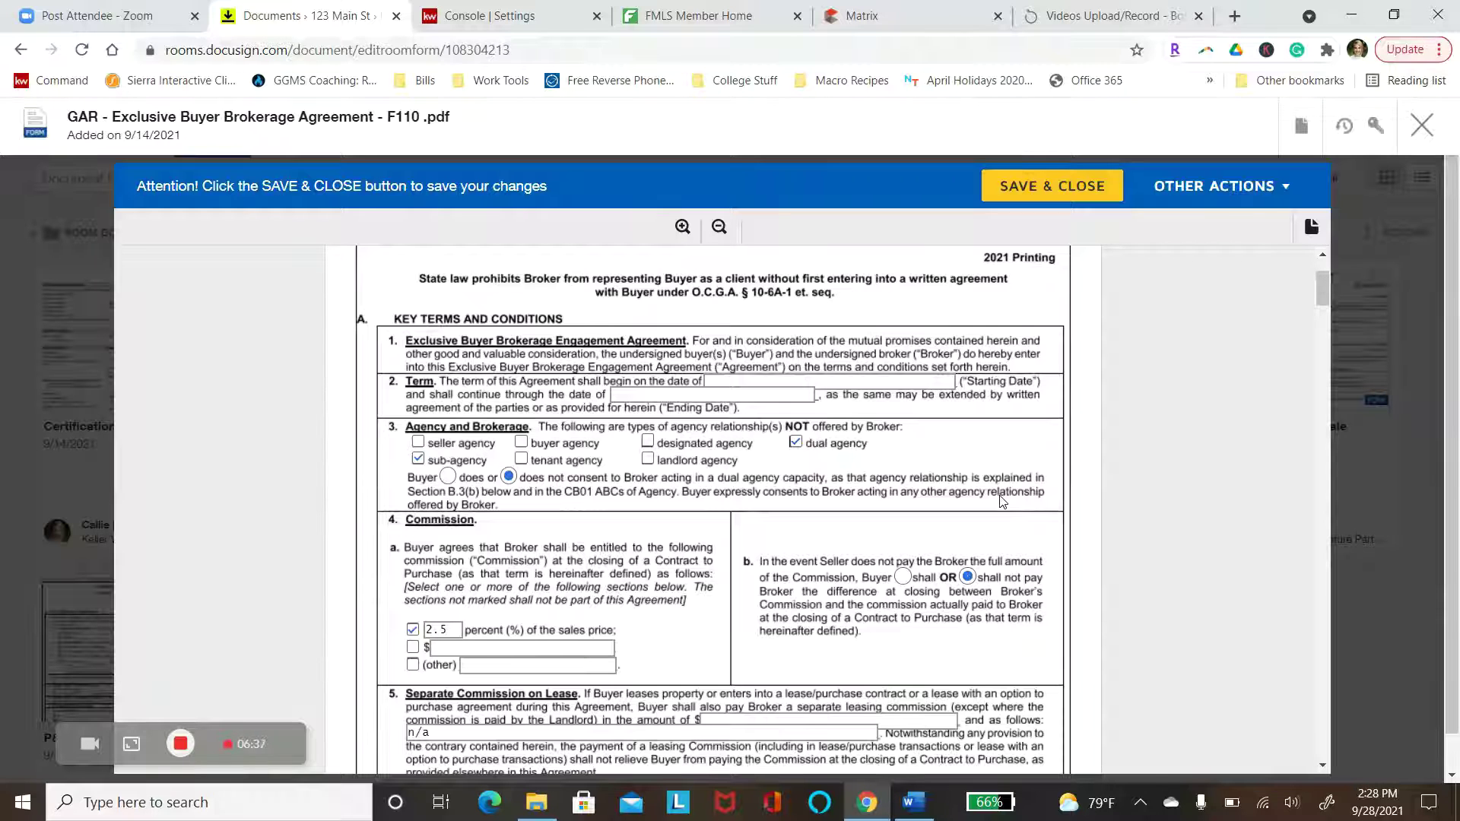
Set the agreement term from 9/28/2021 to 12/31/2021 and save and close it
left_click_drag(1320, 290, 1289, 724)
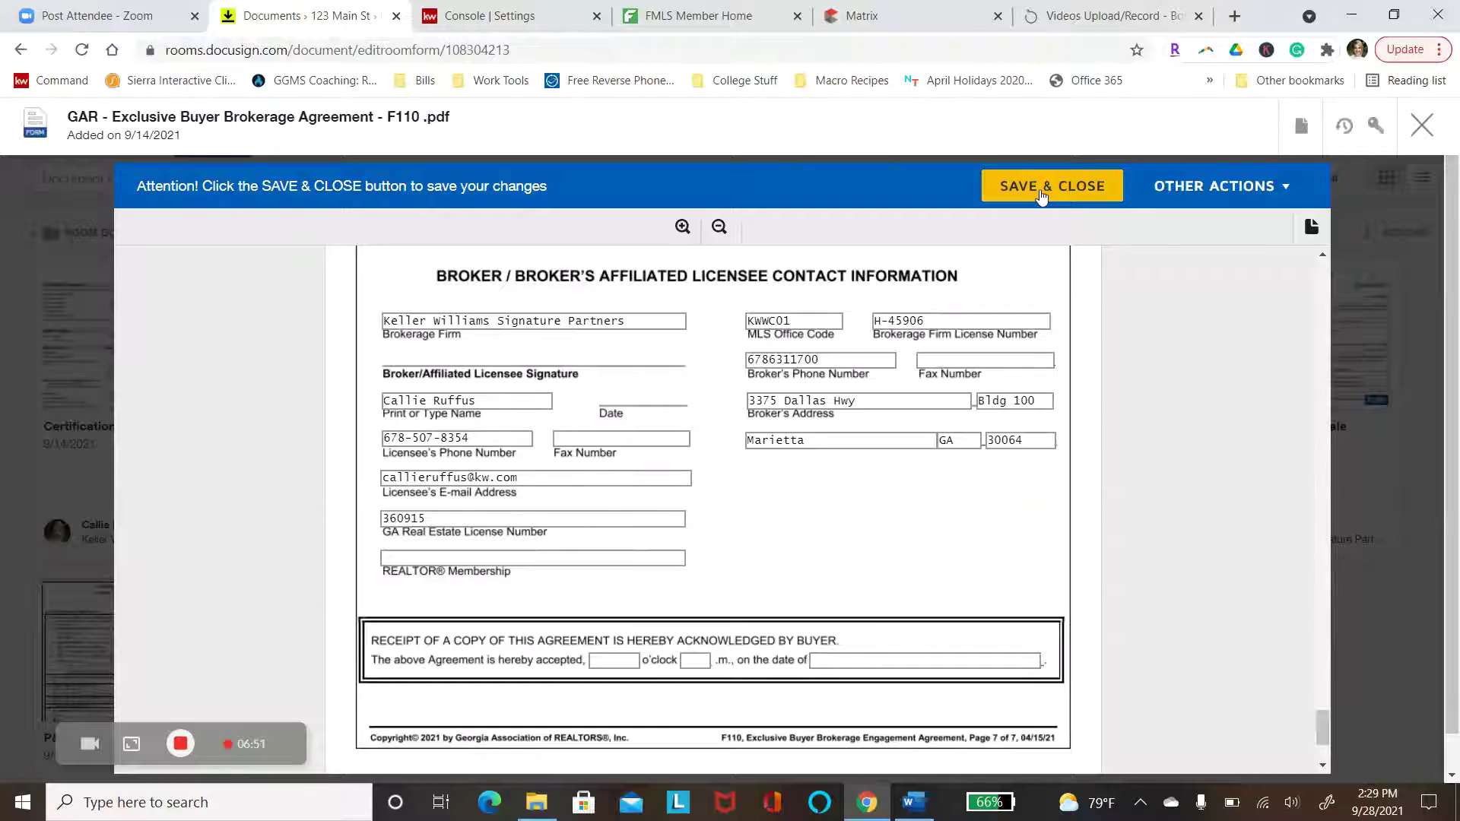
scroll(713, 510, "up", 20)
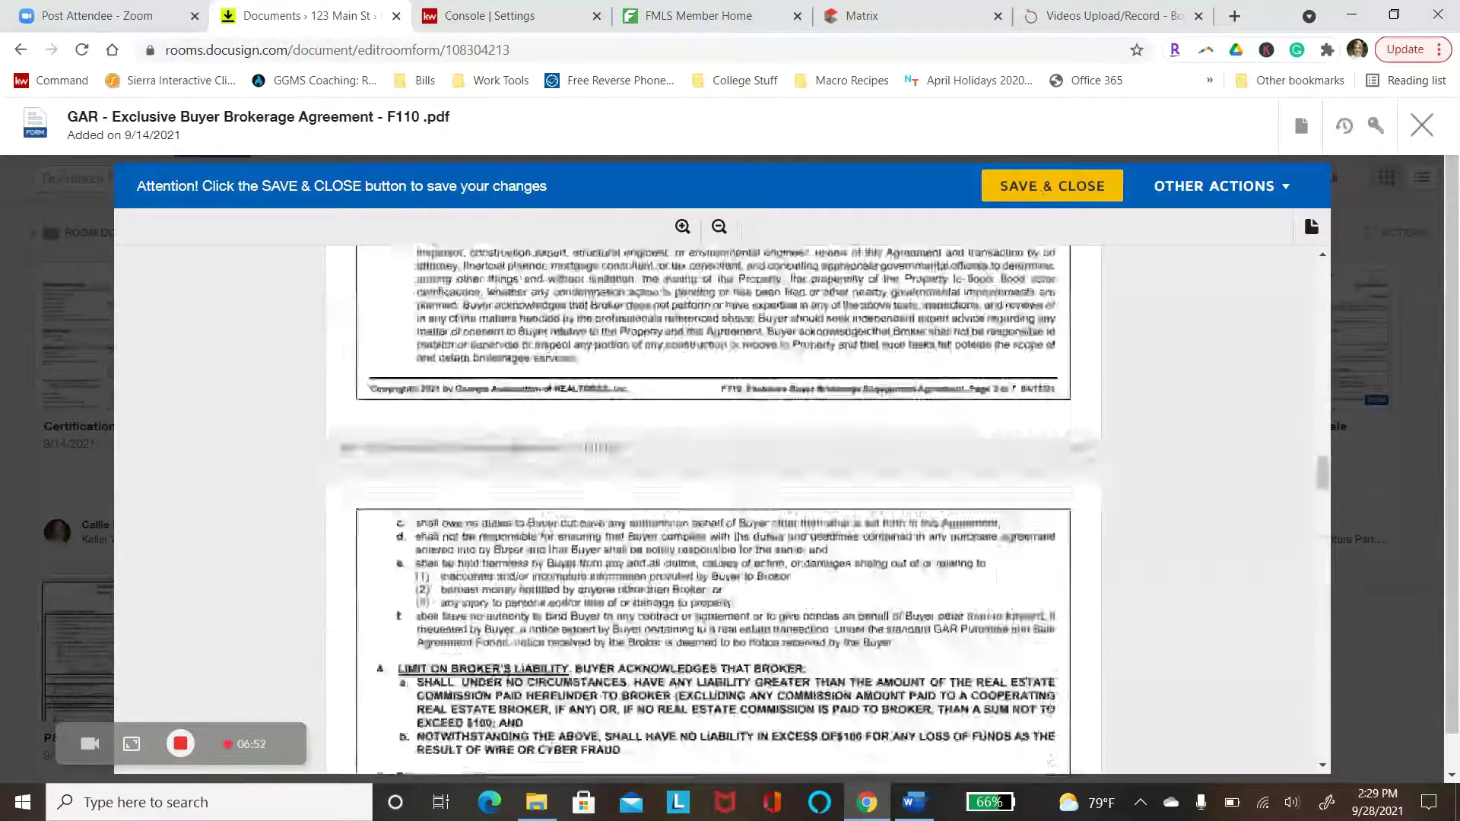
scroll(880, 363, "up", 6)
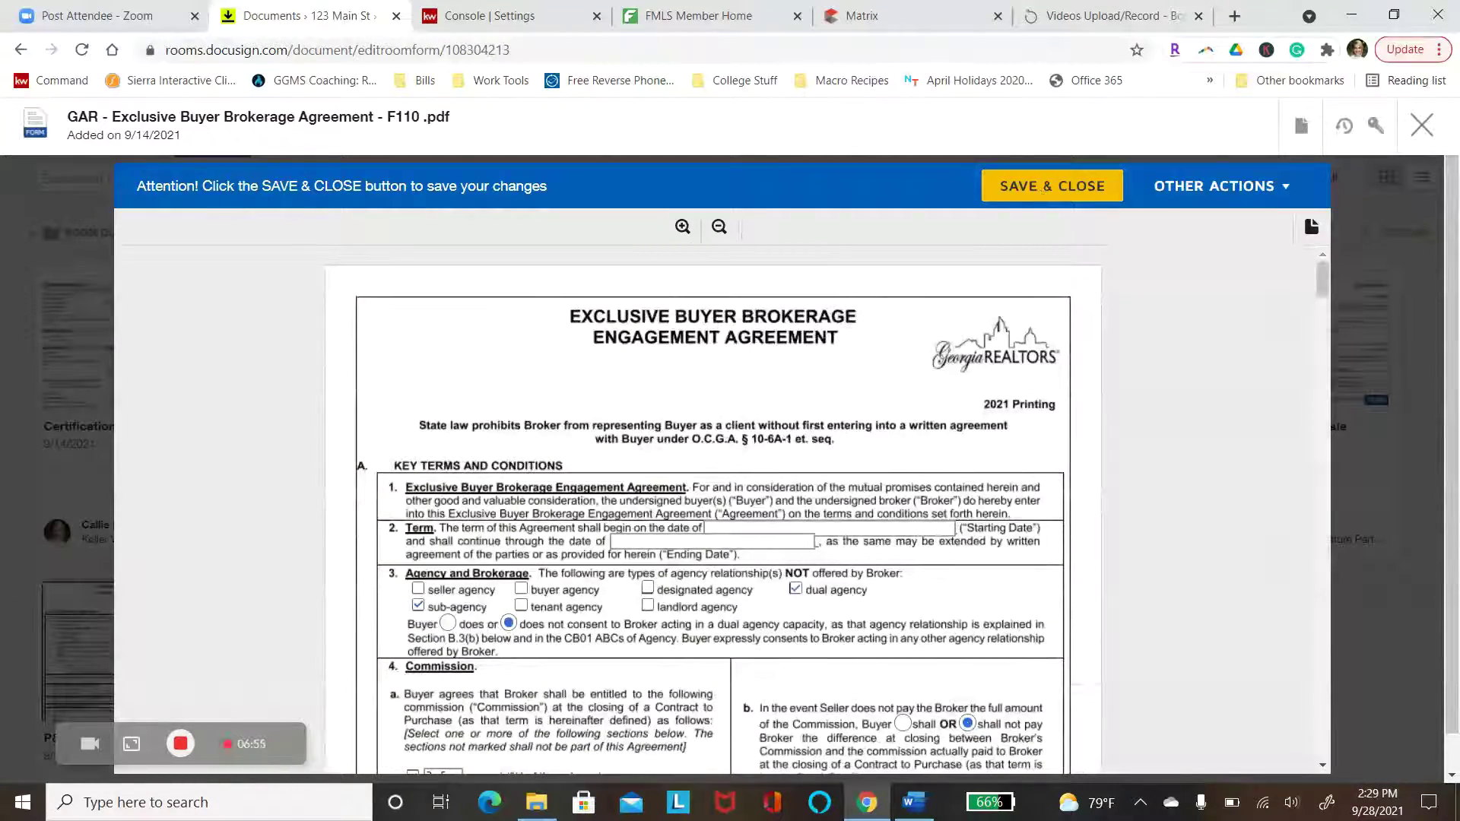
left_click(768, 531)
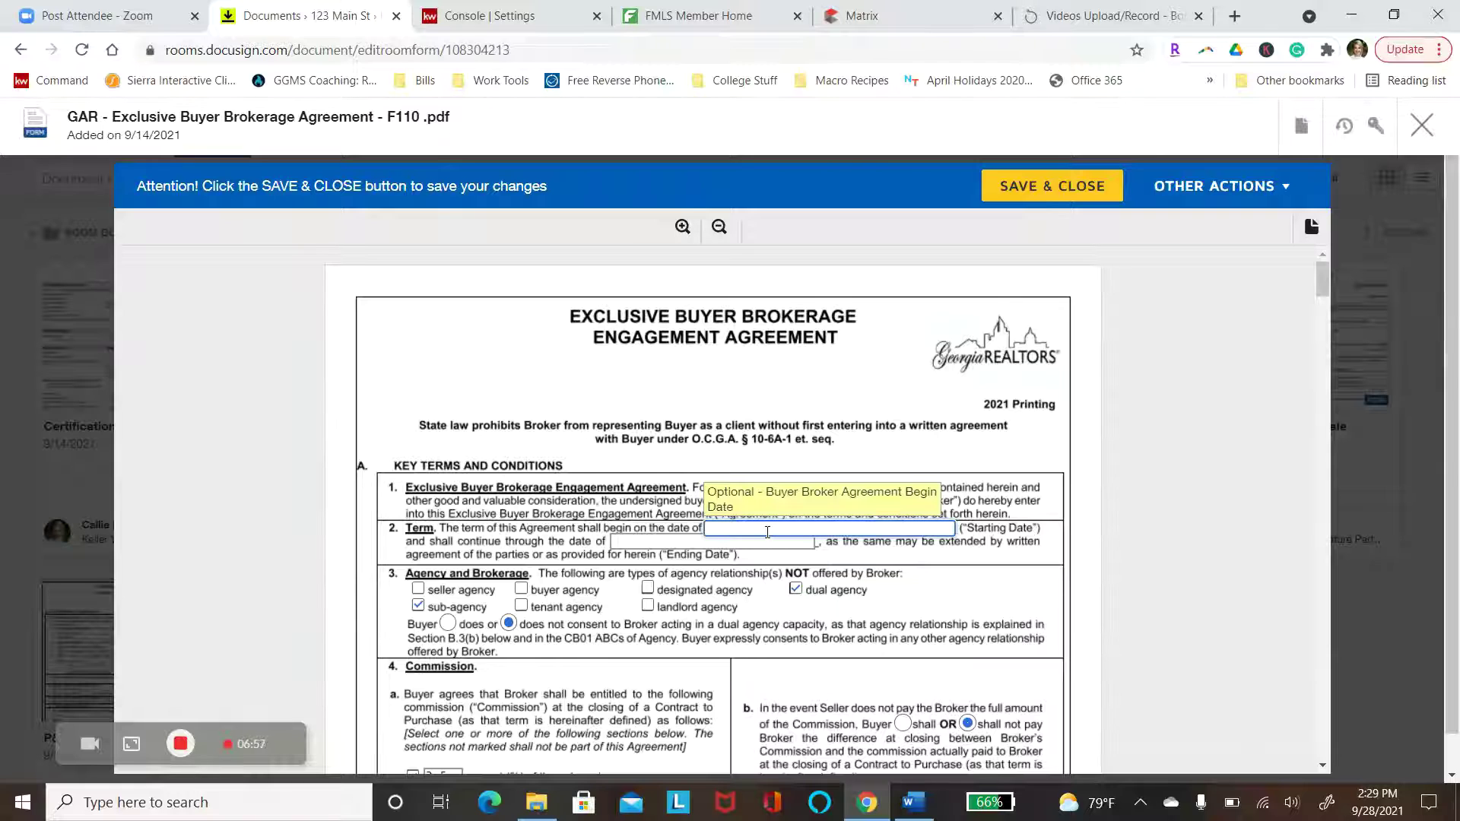
type("9/28/2021")
key("Tab")
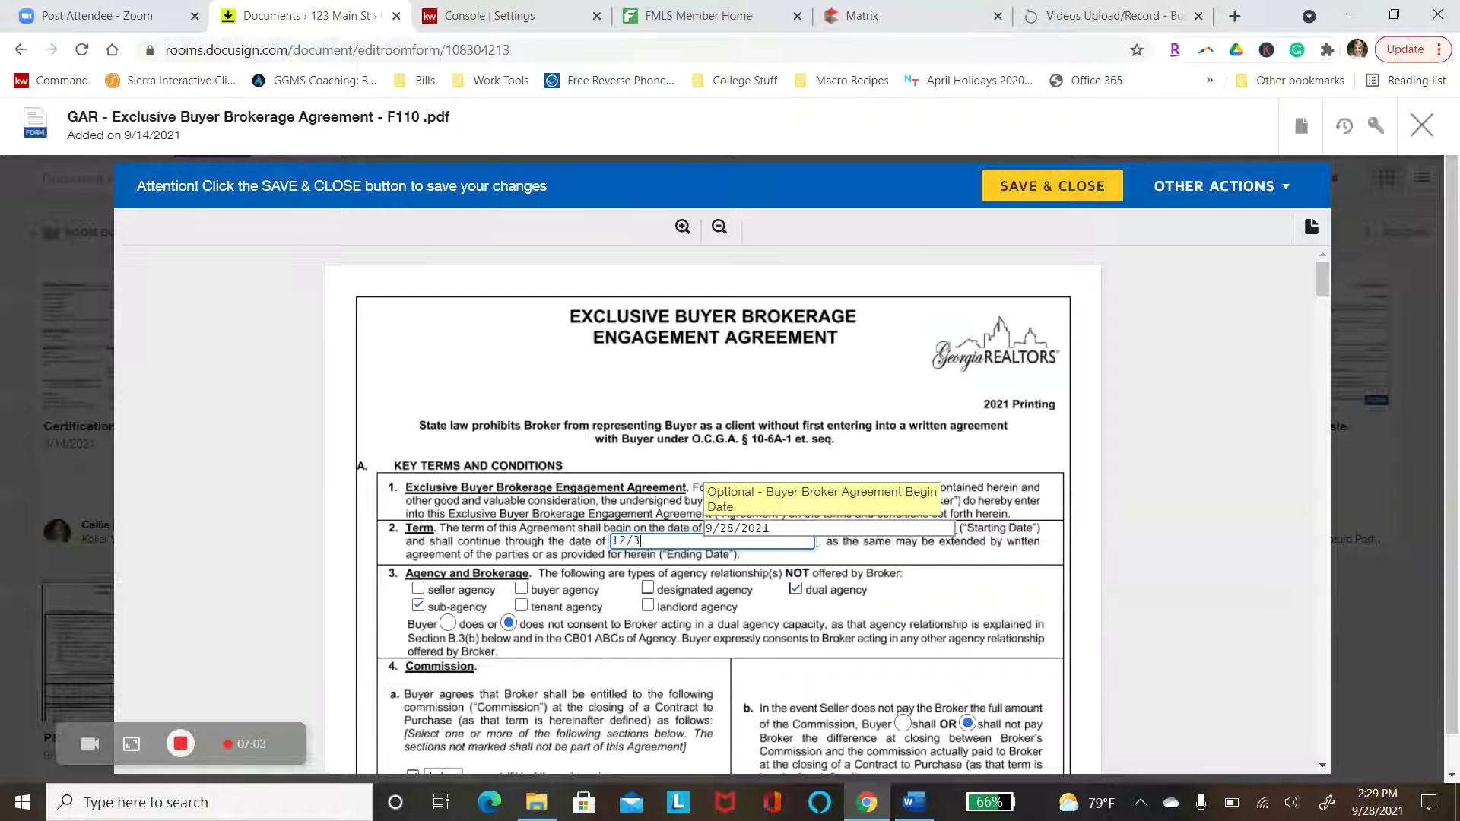
type("12/31/2021")
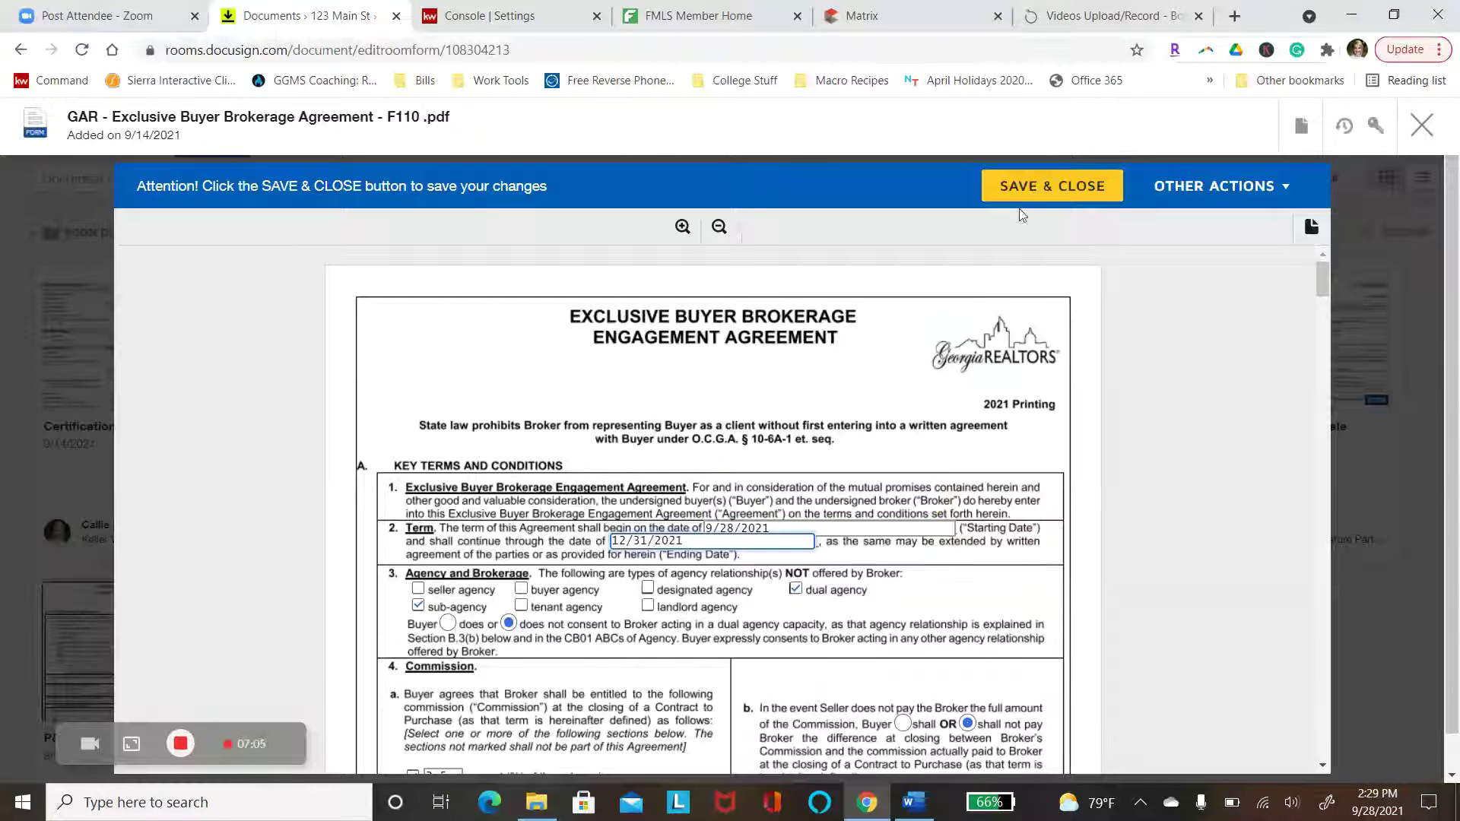
left_click(1024, 197)
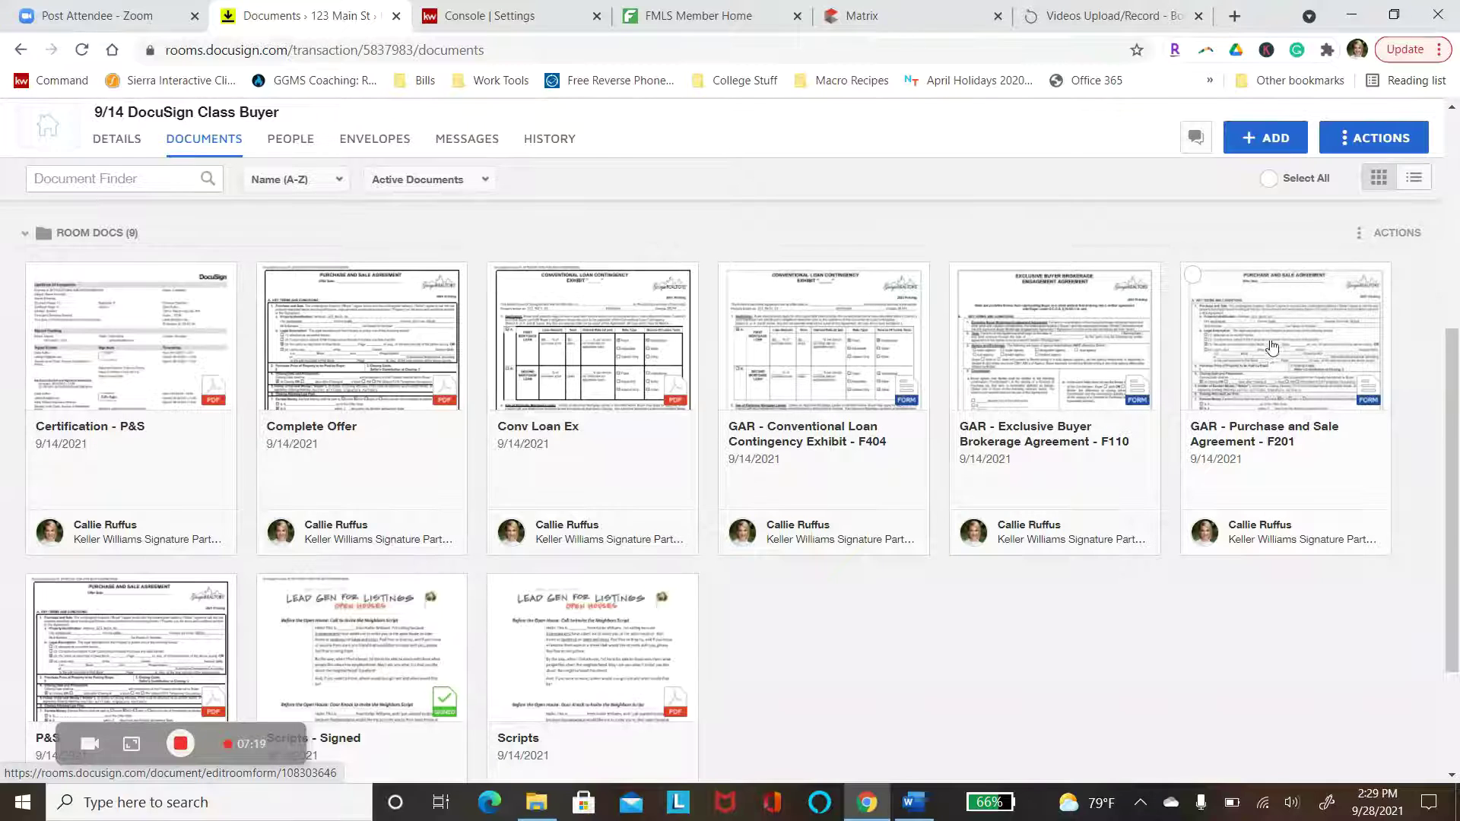
Apply the agent's own P&S form template to the GAR Purchase and Sale Agreement F201
right_click(1263, 371)
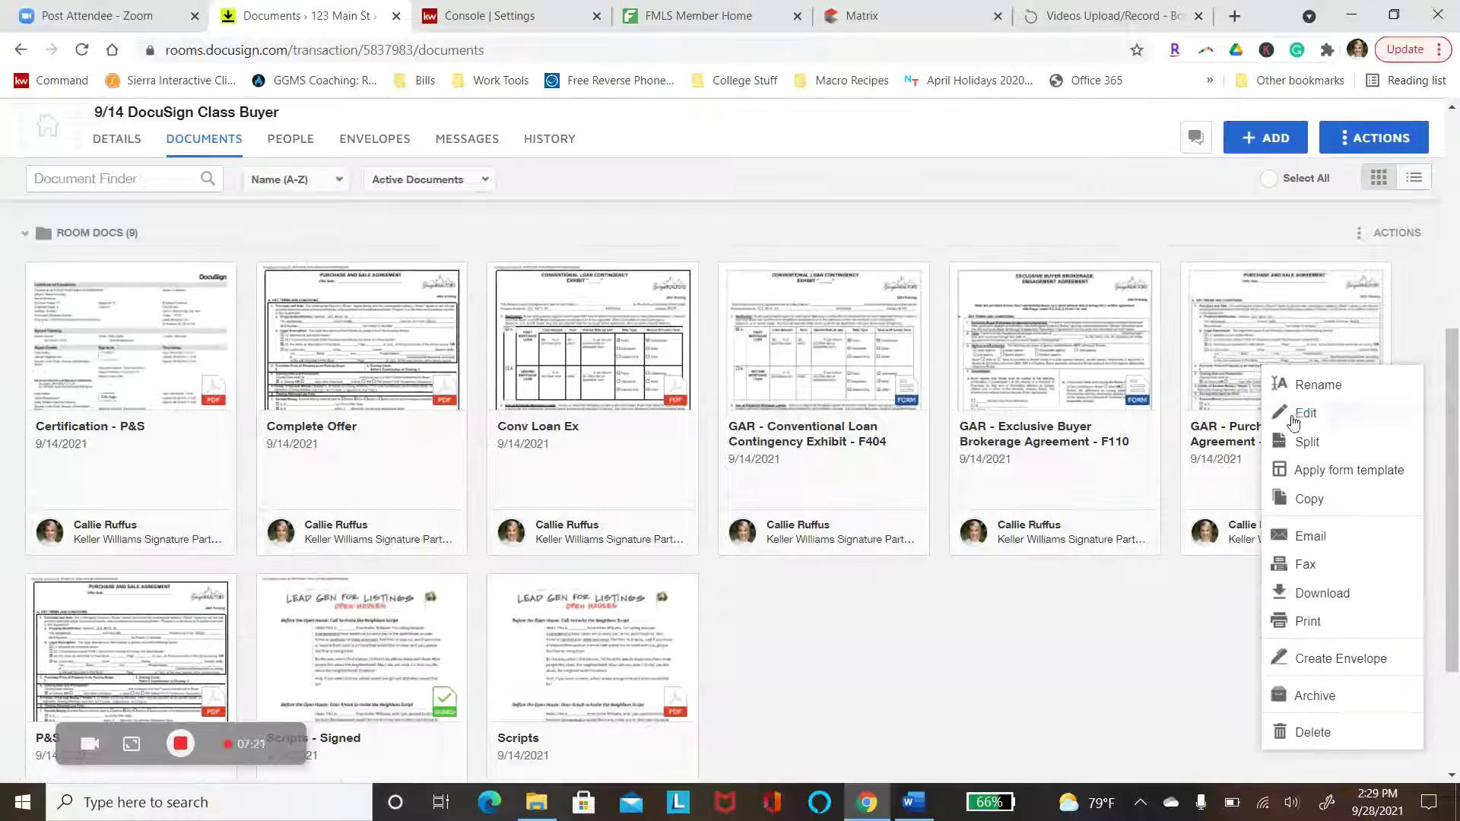
left_click(1320, 477)
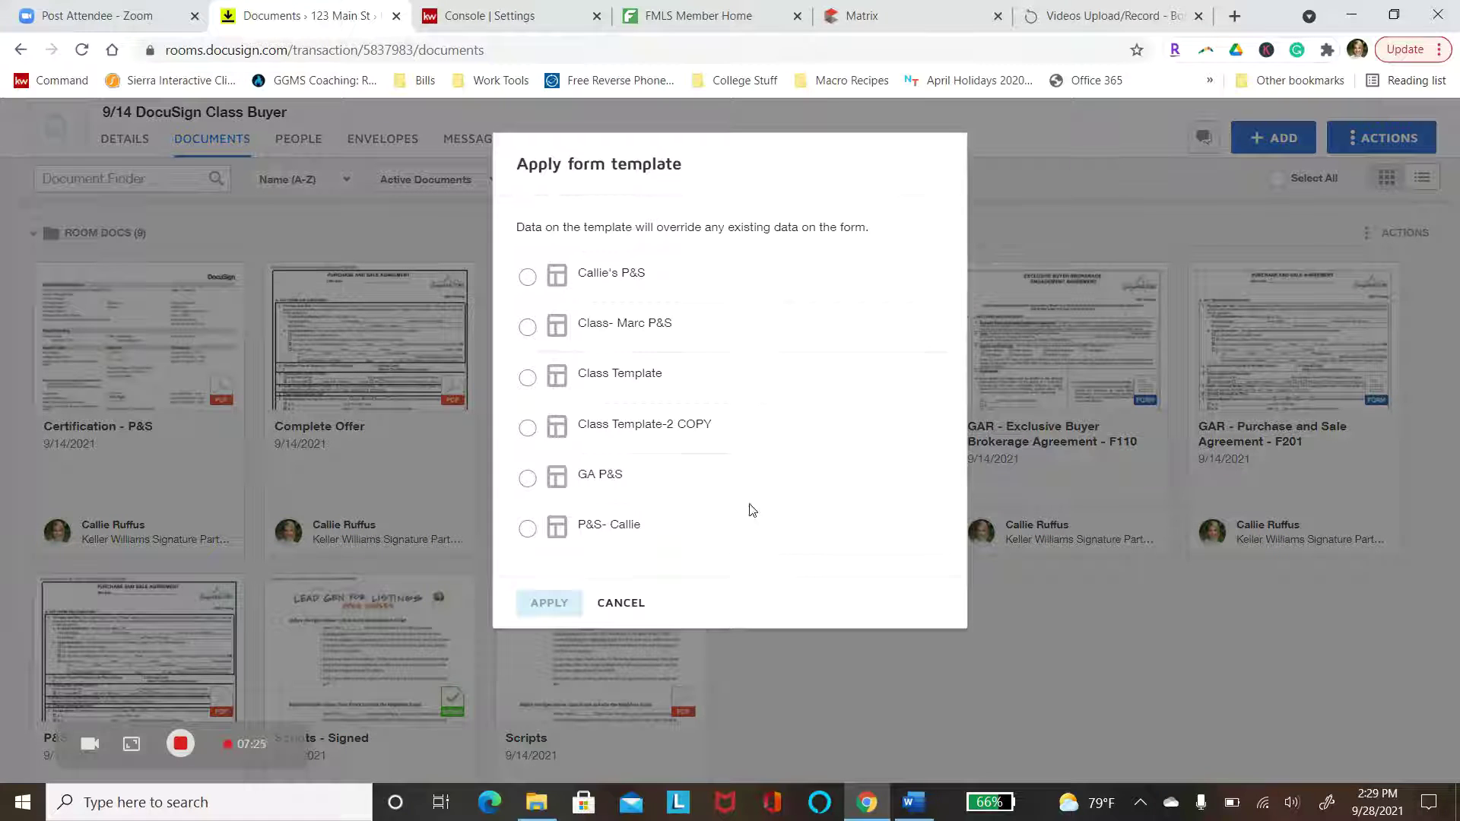
left_click(527, 277)
left_click(550, 603)
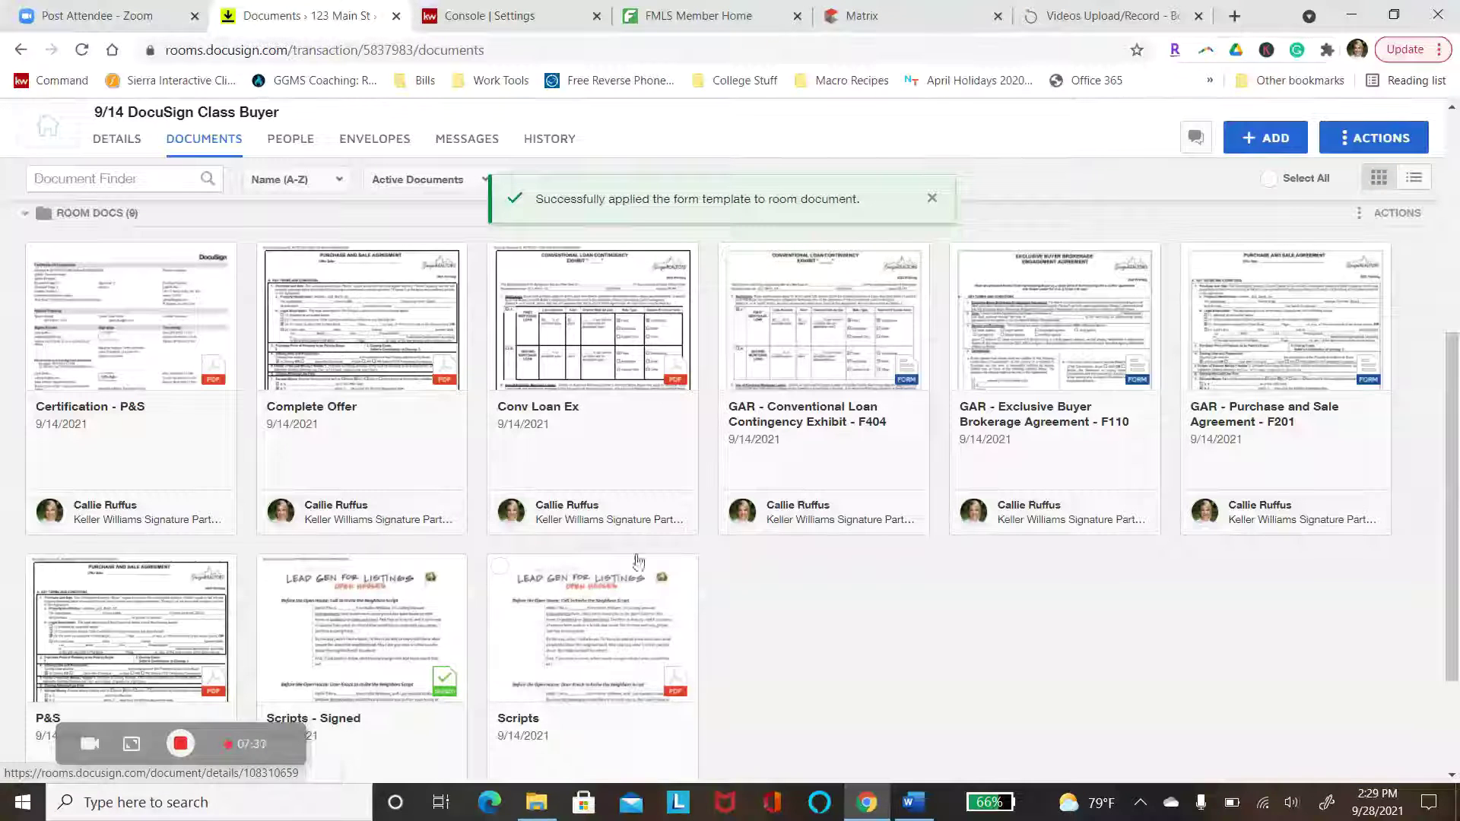
Open the F201 agreement and scroll through all eight pages to check the template-prefilled fields
left_click(1270, 342)
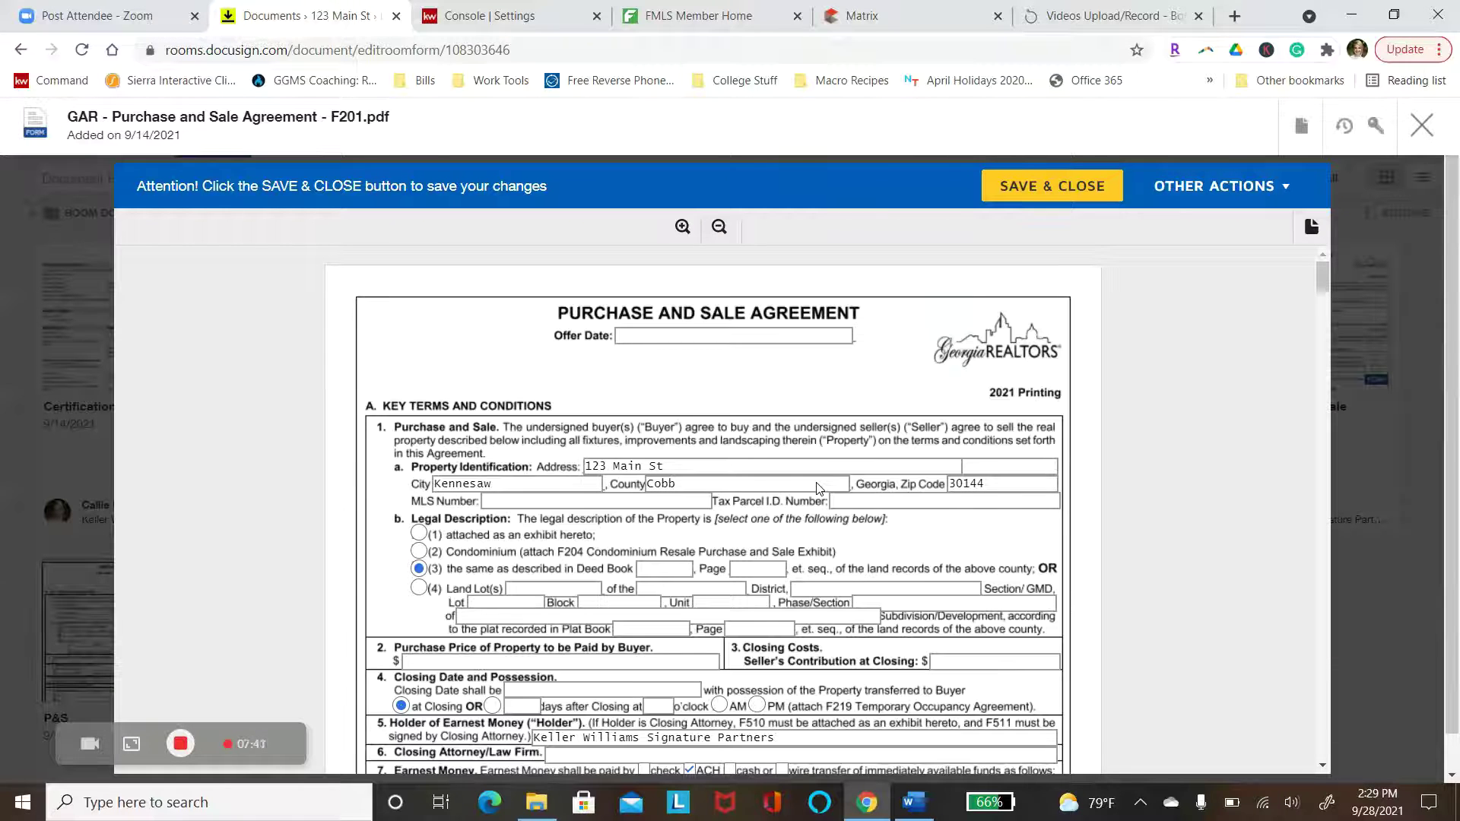
scroll(819, 487, "down", 1)
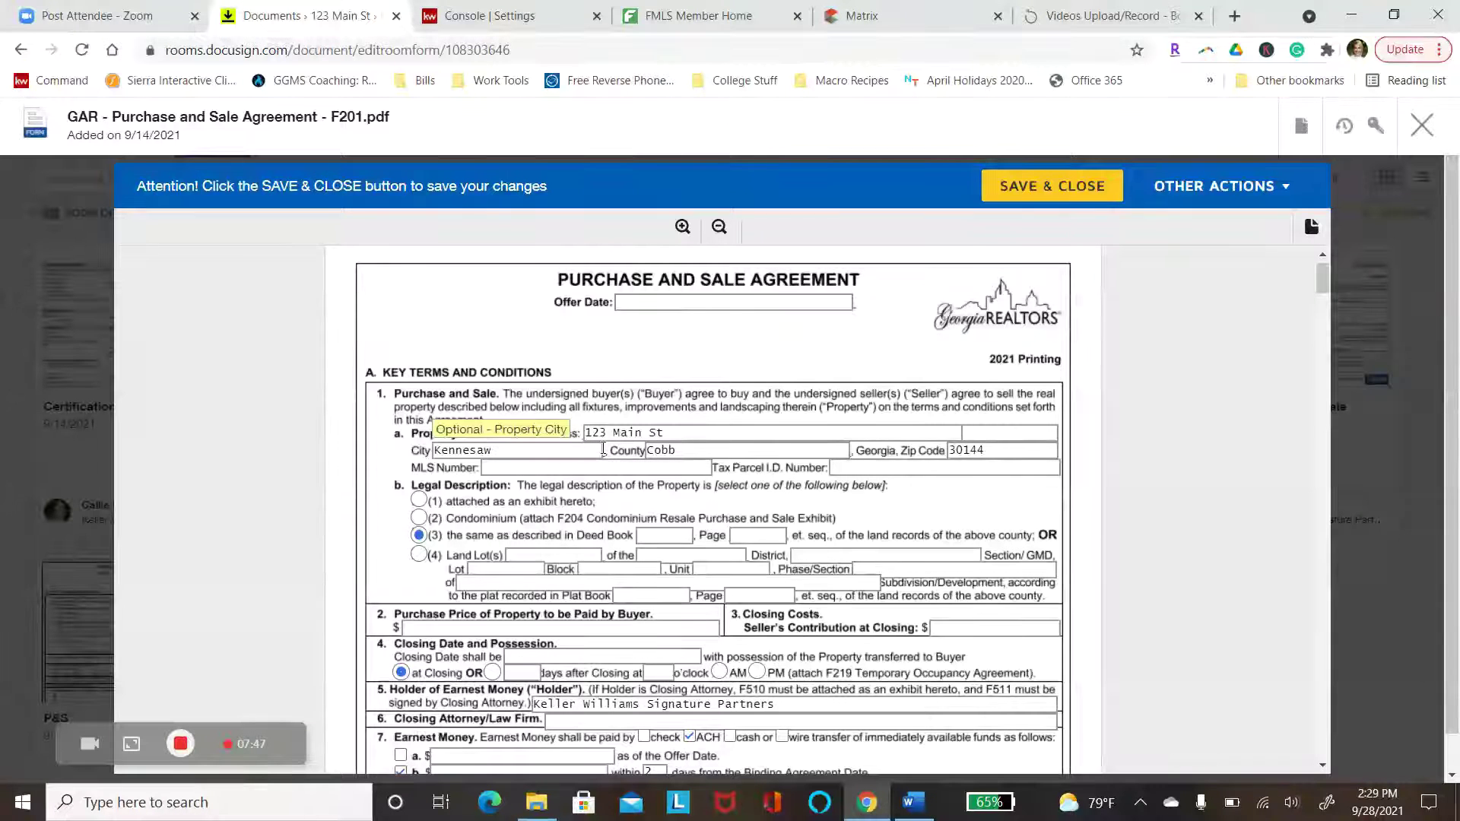
scroll(603, 449, "down", 3)
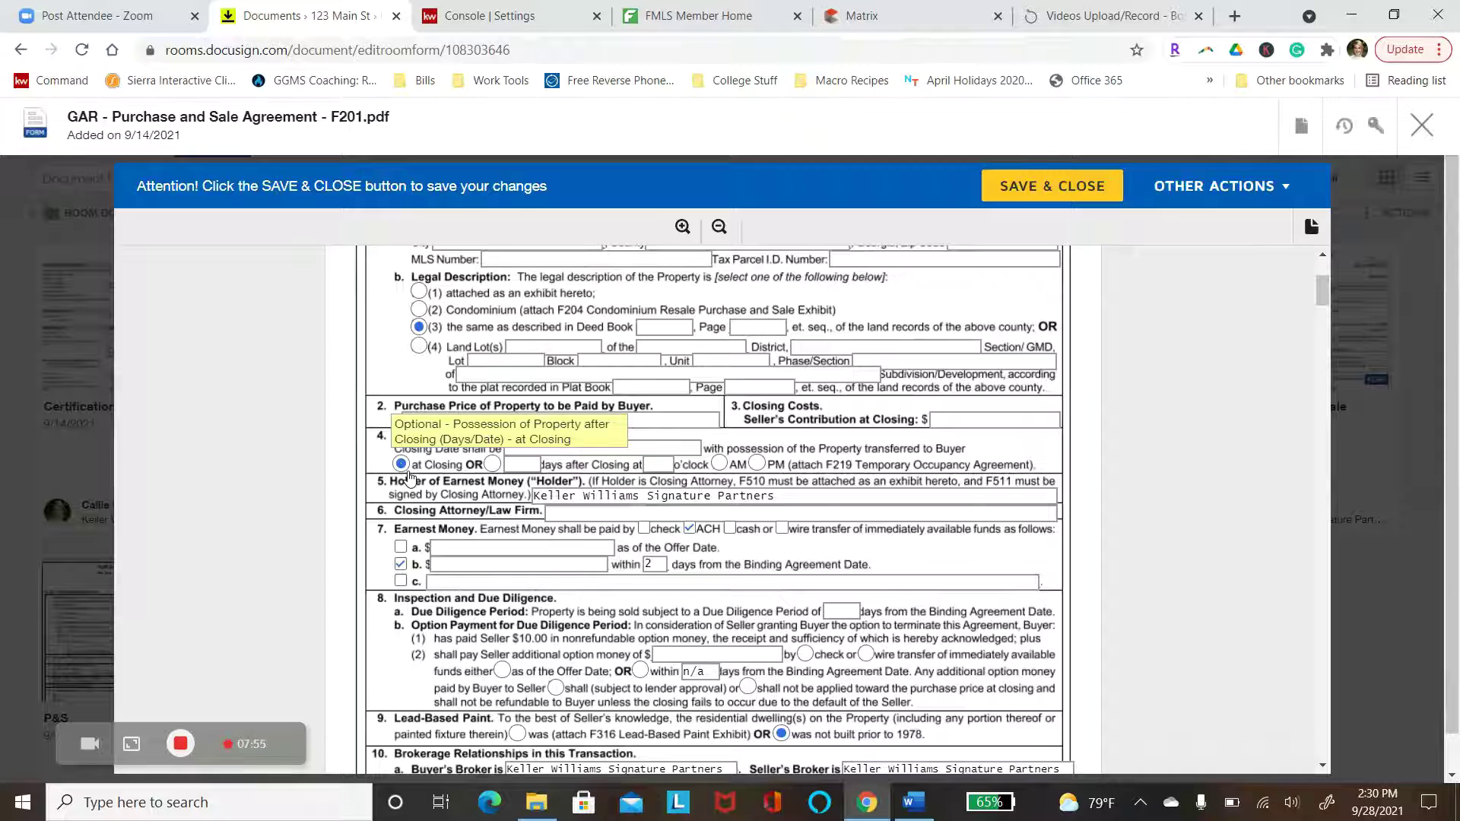
scroll(408, 478, "down", 3)
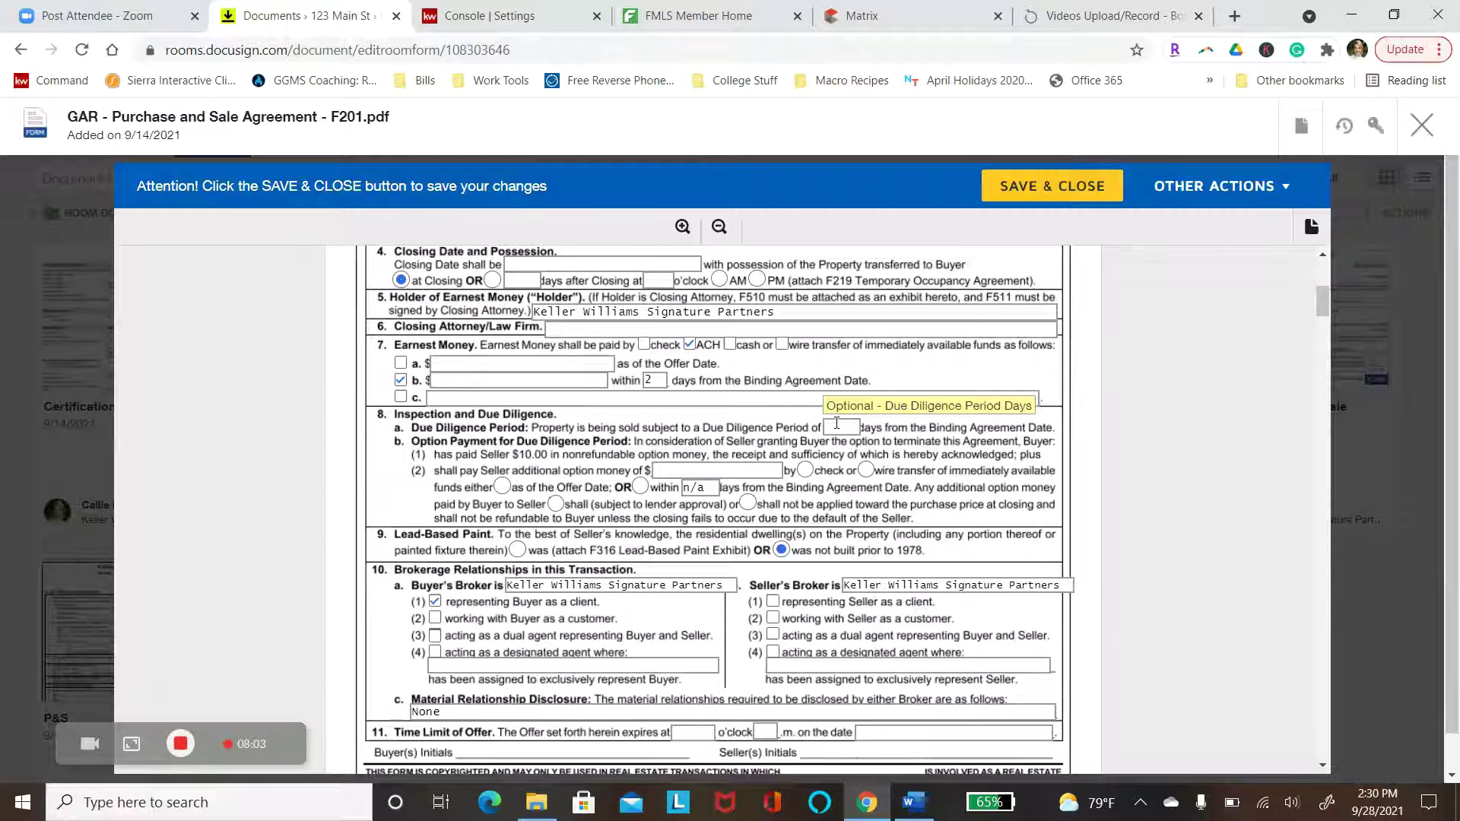
scroll(837, 423, "down", 1)
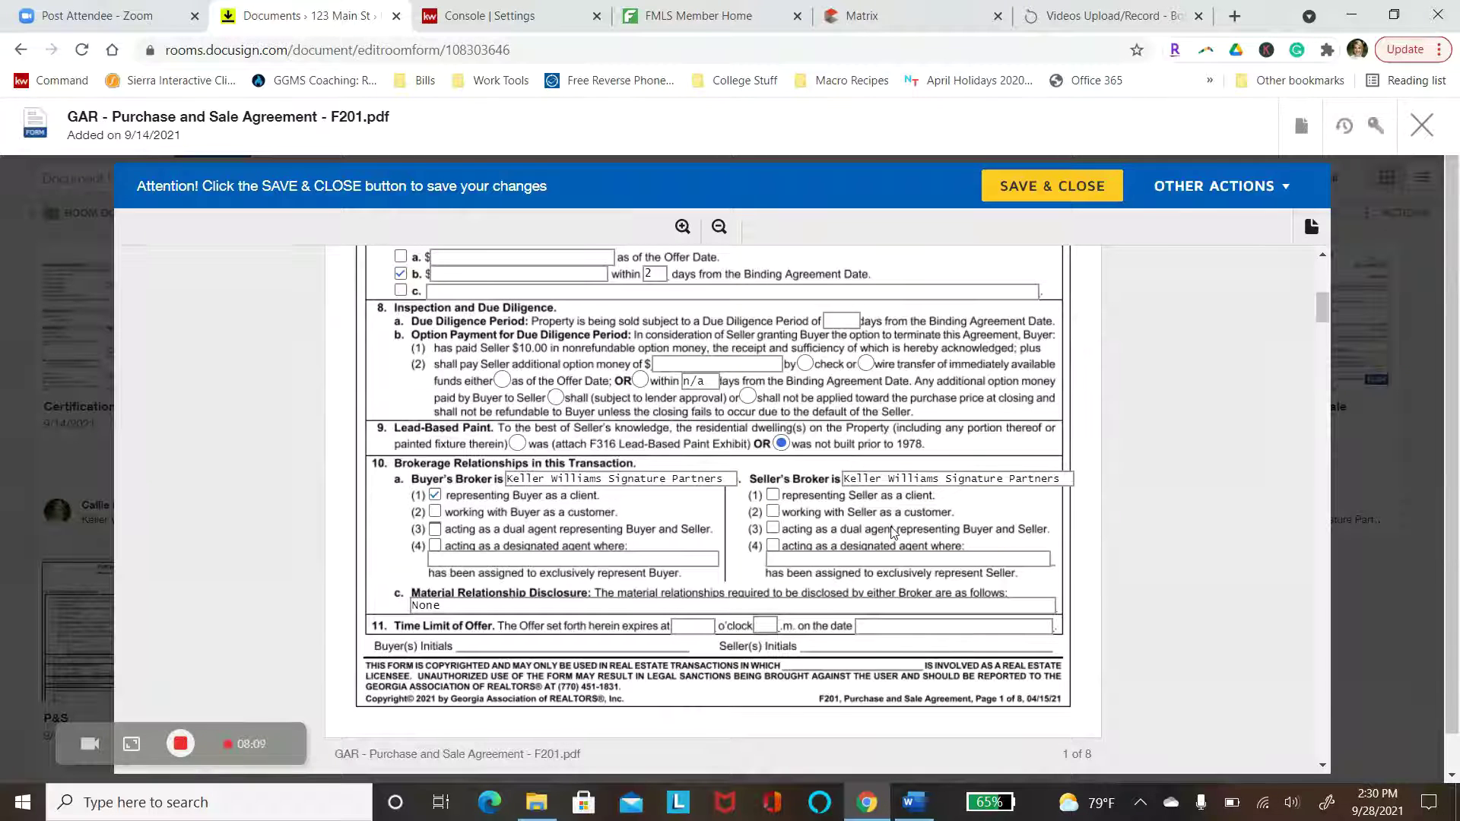
scroll(894, 532, "down", 8)
scroll(714, 510, "down", 10)
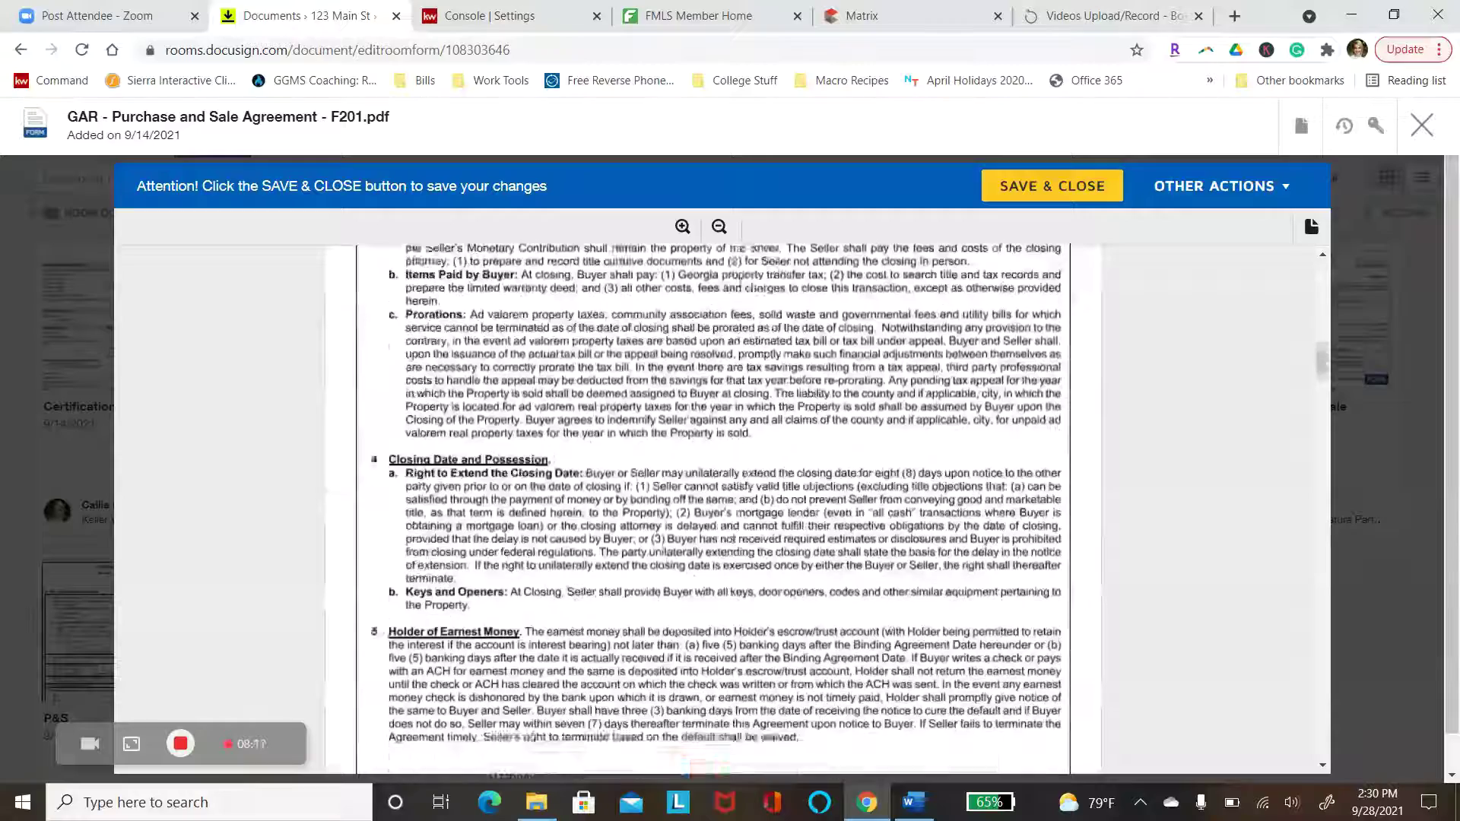
scroll(713, 509, "down", 10)
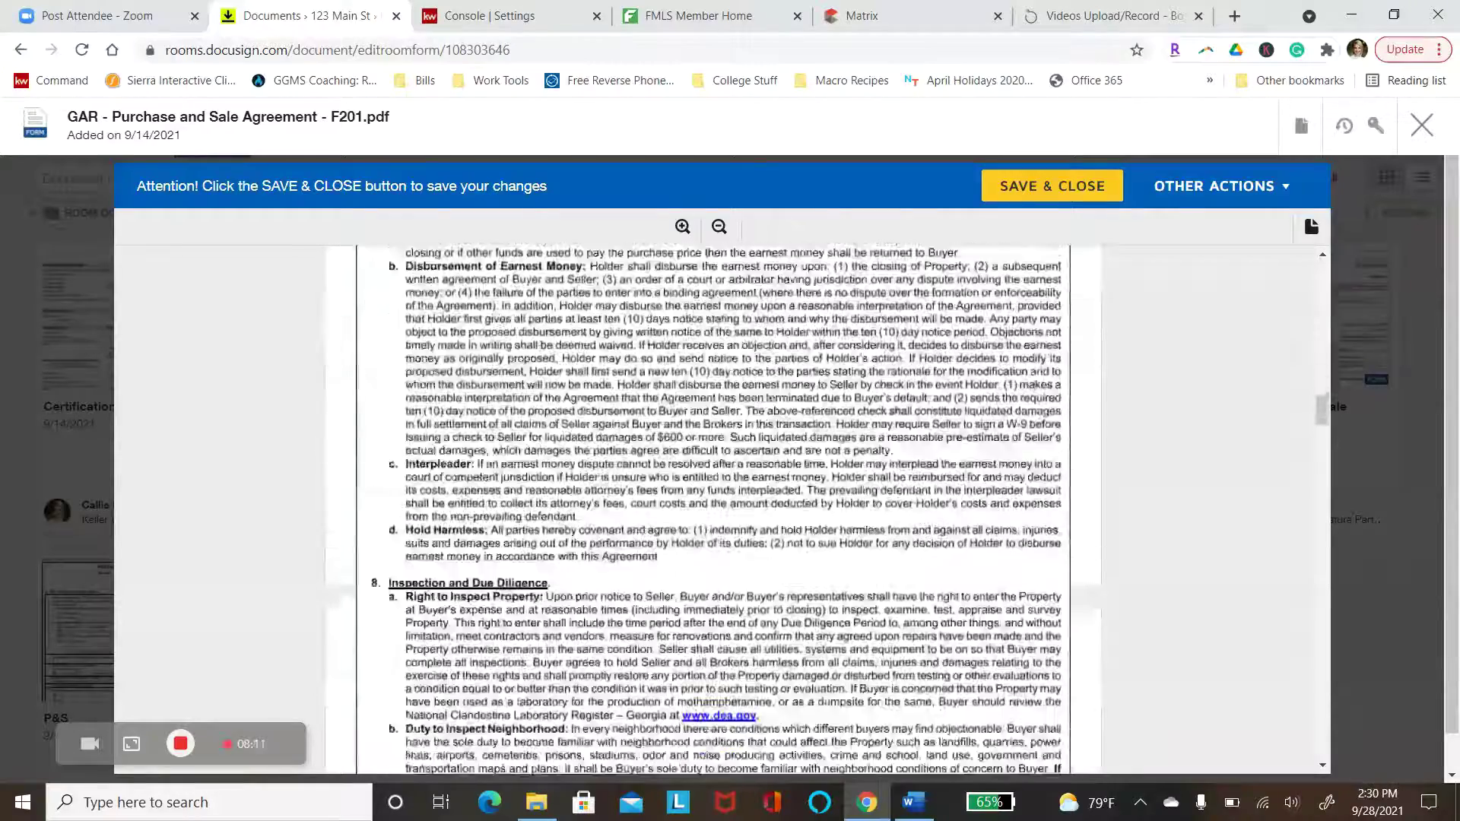
scroll(714, 509, "down", 10)
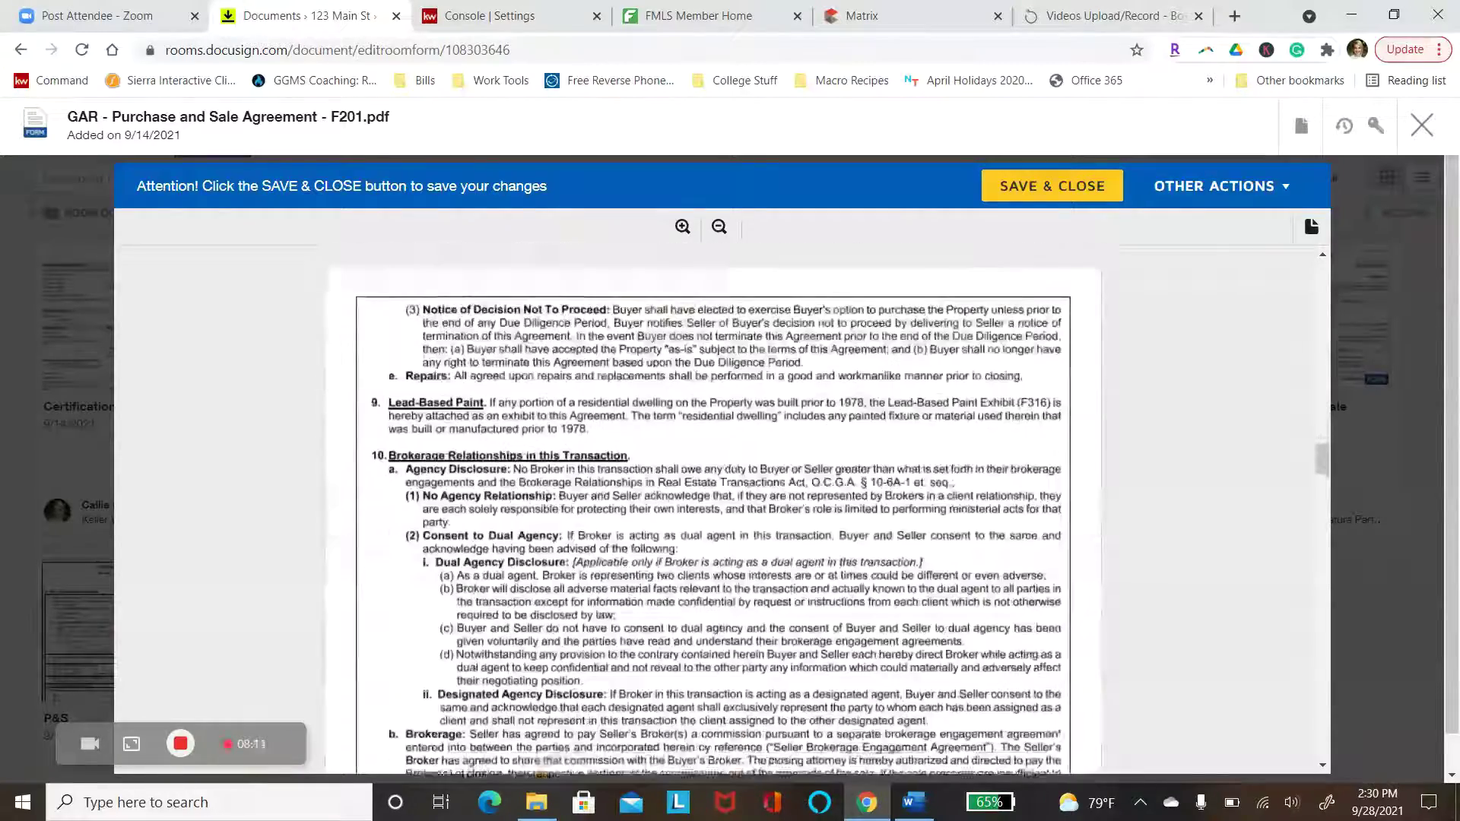
scroll(1057, 672, "down", 10)
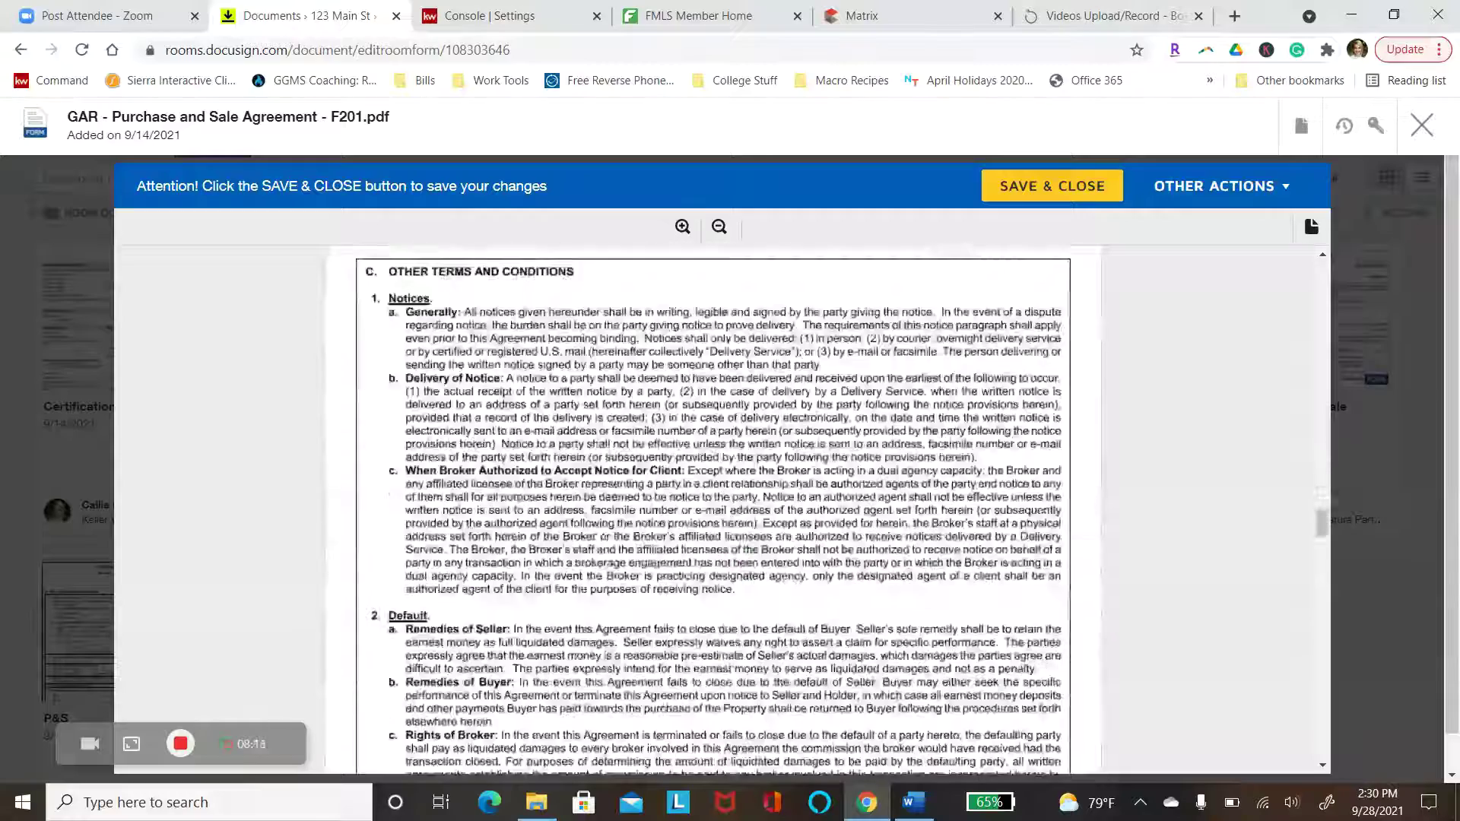
scroll(1057, 672, "down", 10)
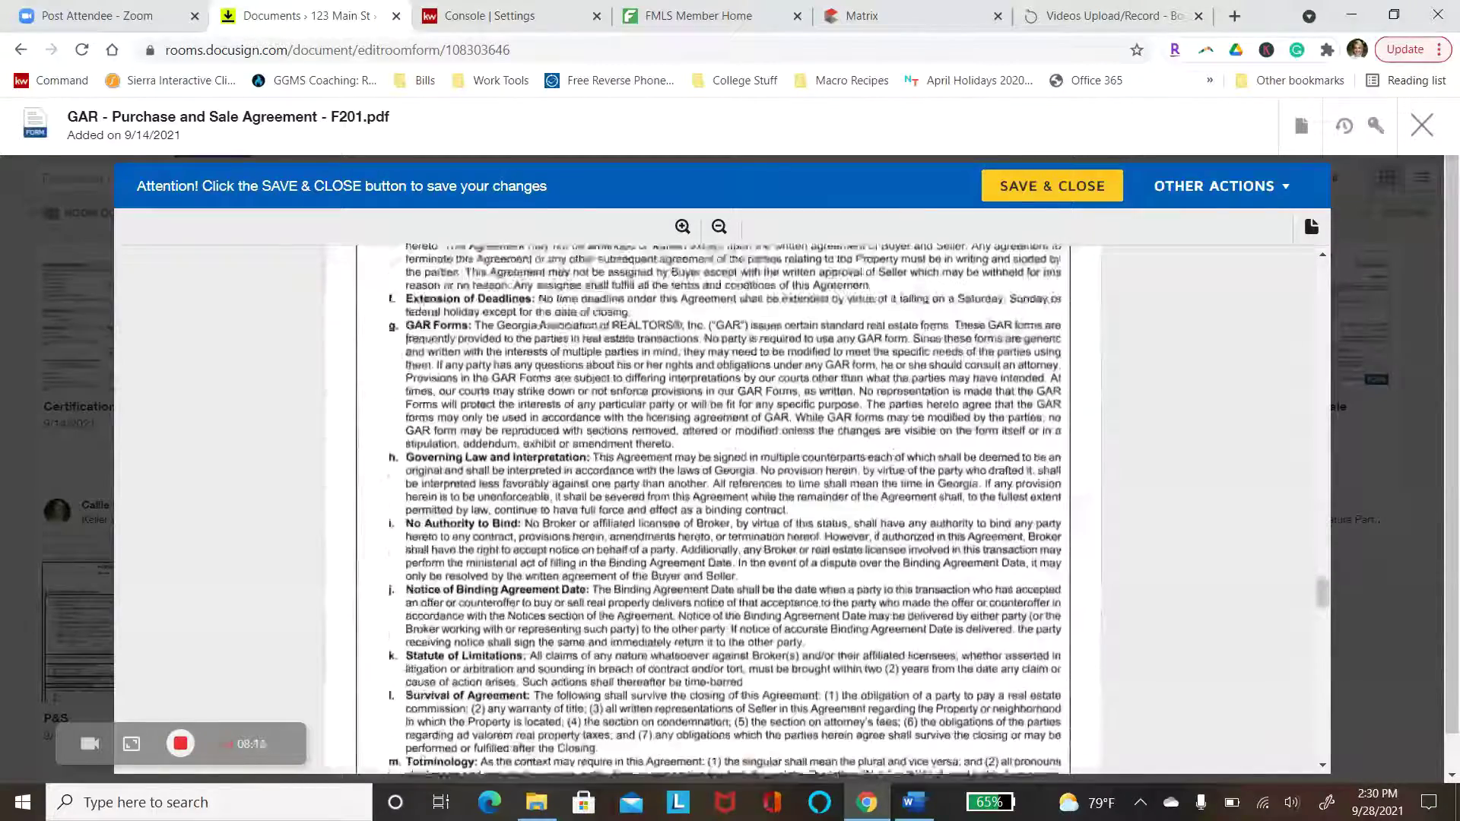
scroll(1057, 672, "down", 10)
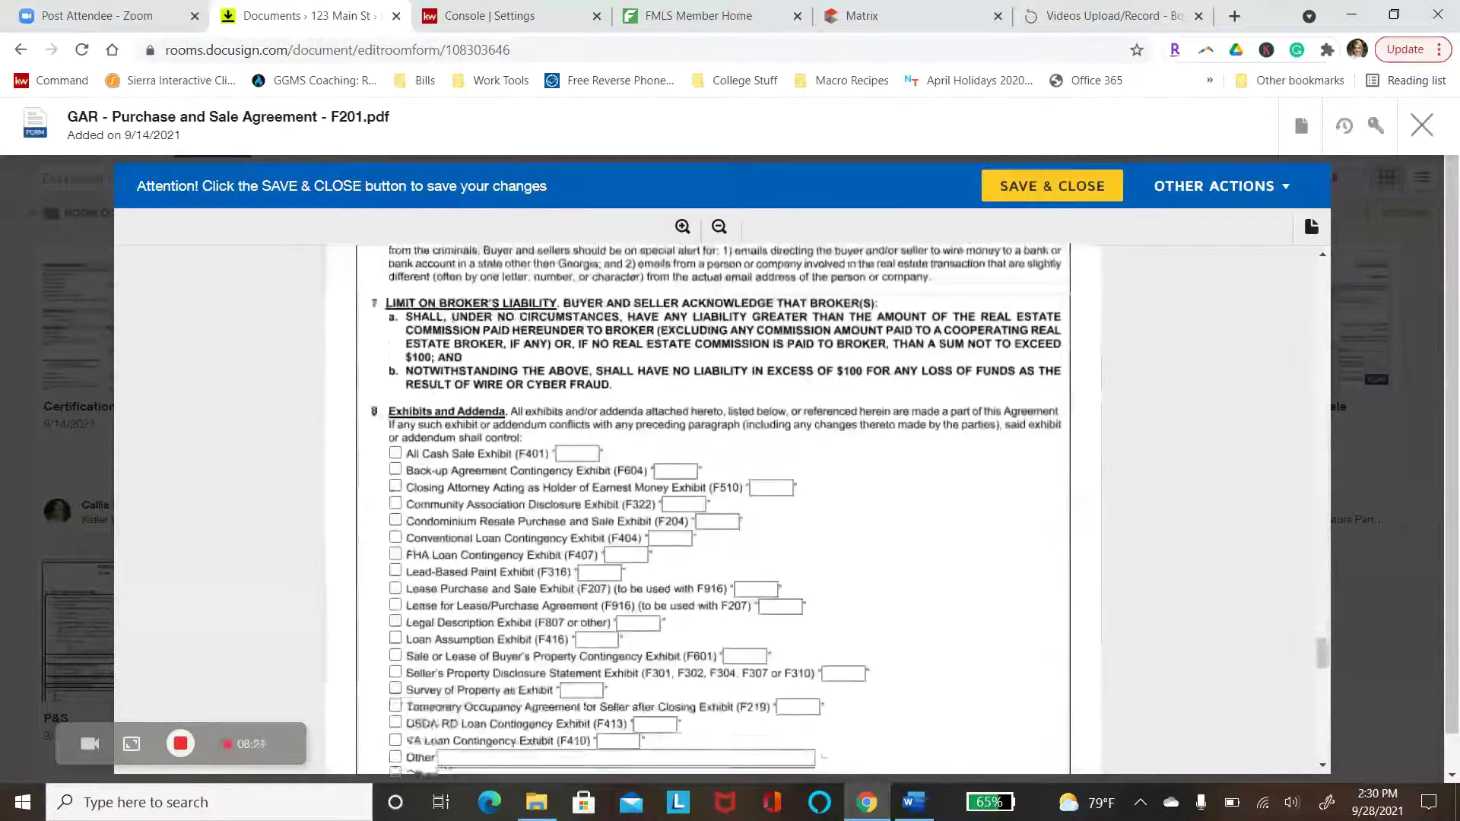
scroll(1057, 672, "down", 10)
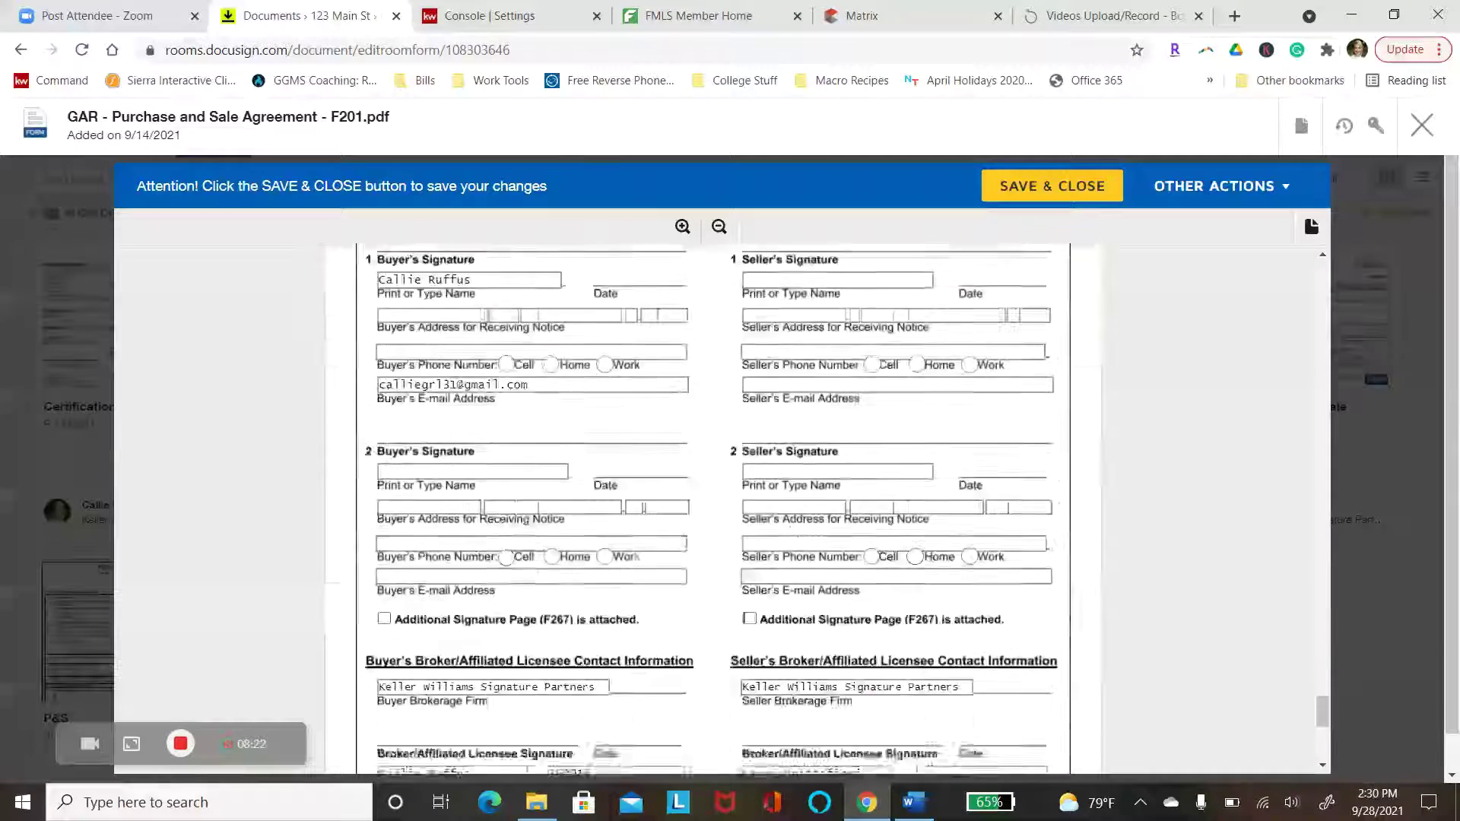